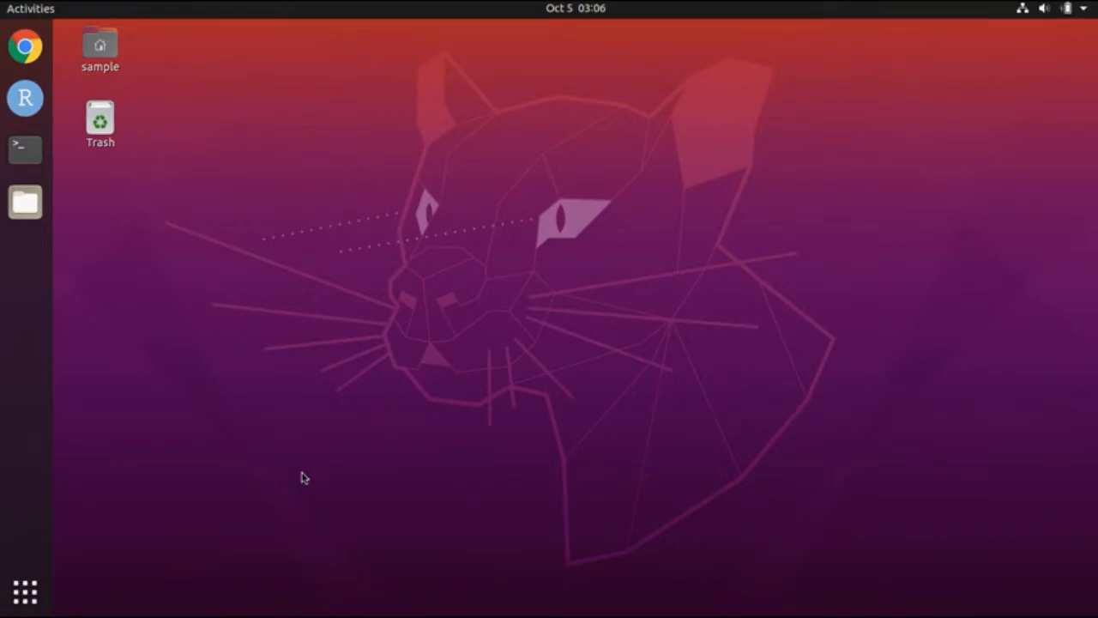
Step: Launch Google Chrome from the applications list and load joshbanta.com
{"action": "left_click", "coordinate": [38, 590]}
{"action": "left_click", "coordinate": [27, 593]}
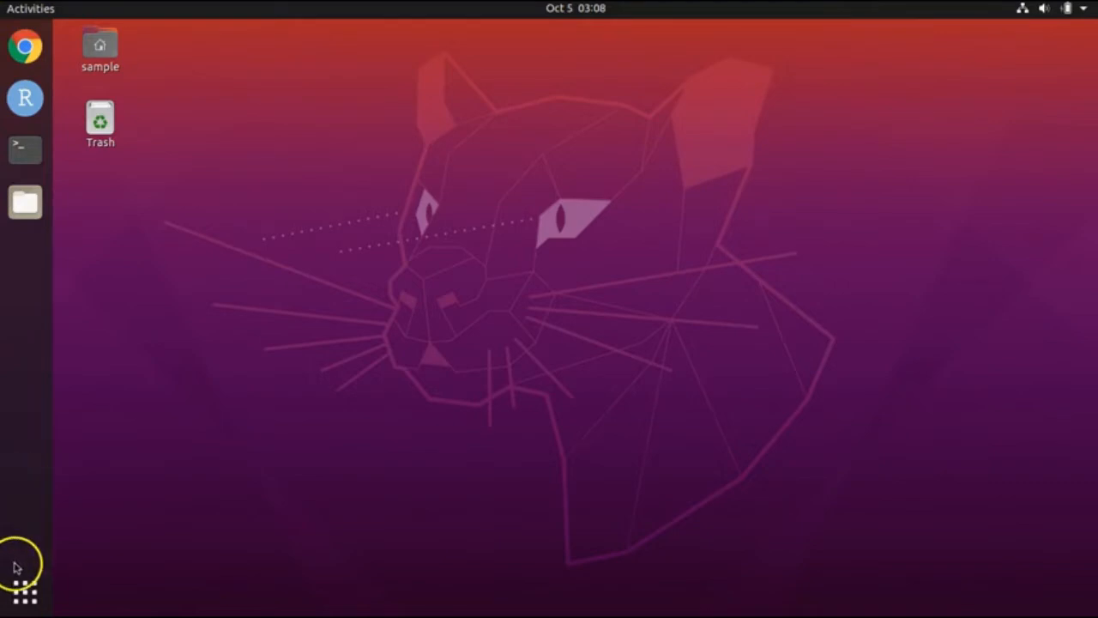
{"action": "left_click", "coordinate": [25, 46]}
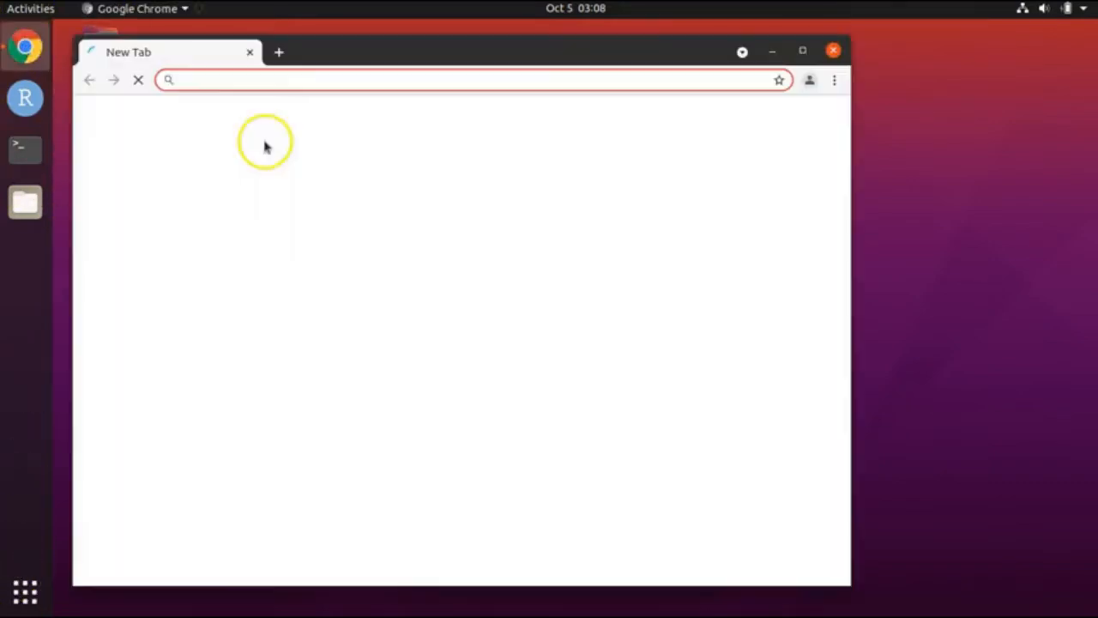
{"action": "left_click", "coordinate": [283, 86]}
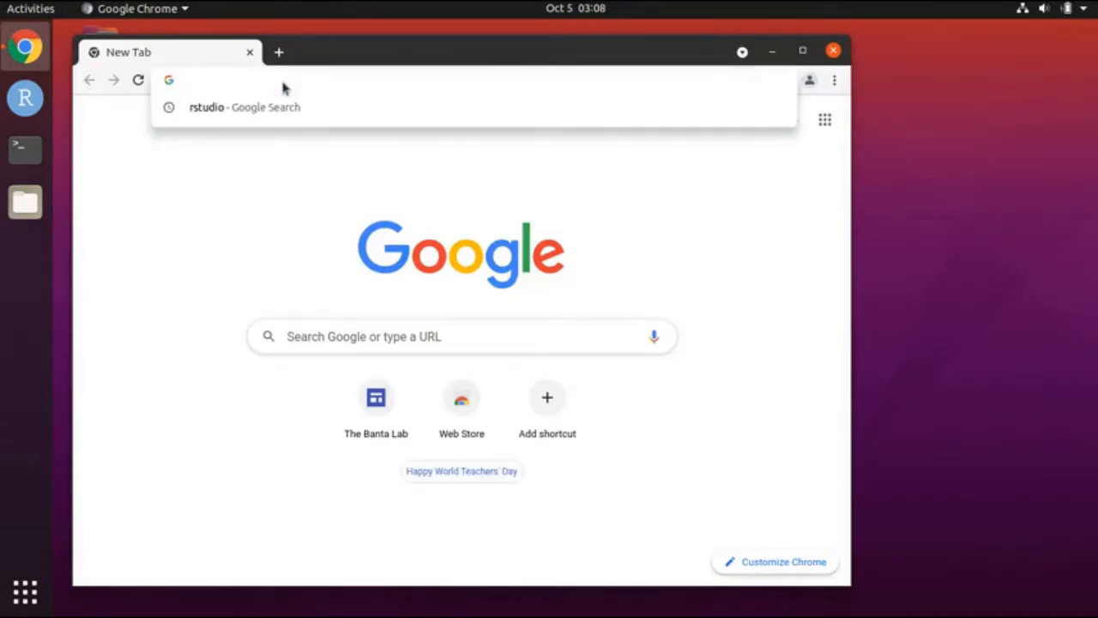
{"action": "type", "text": "joshbanta.com"}
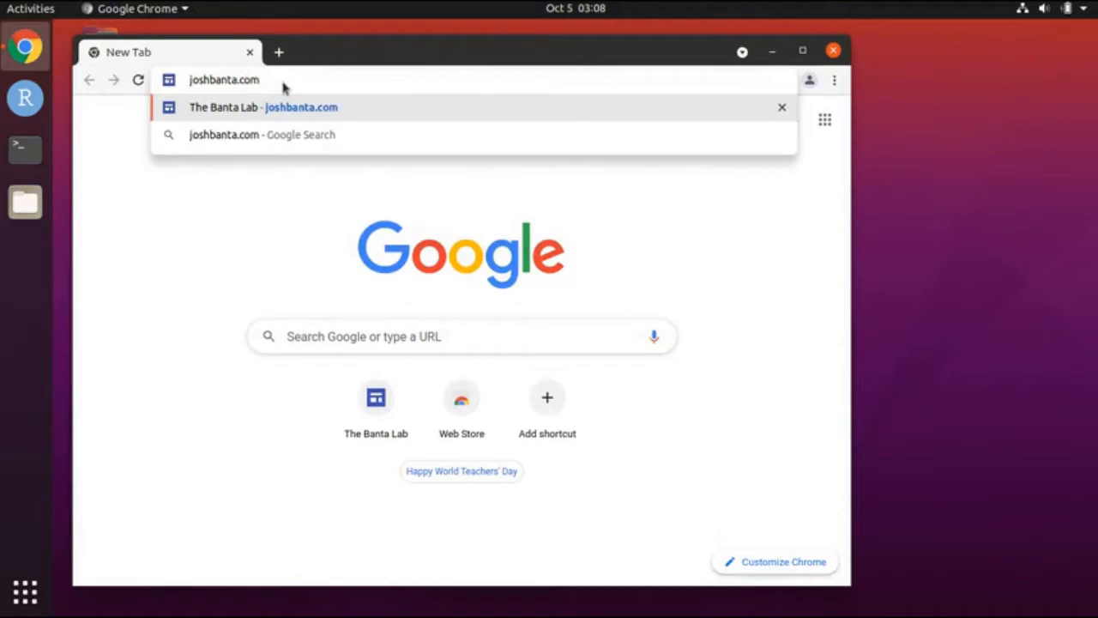
{"action": "key", "text": "Return"}
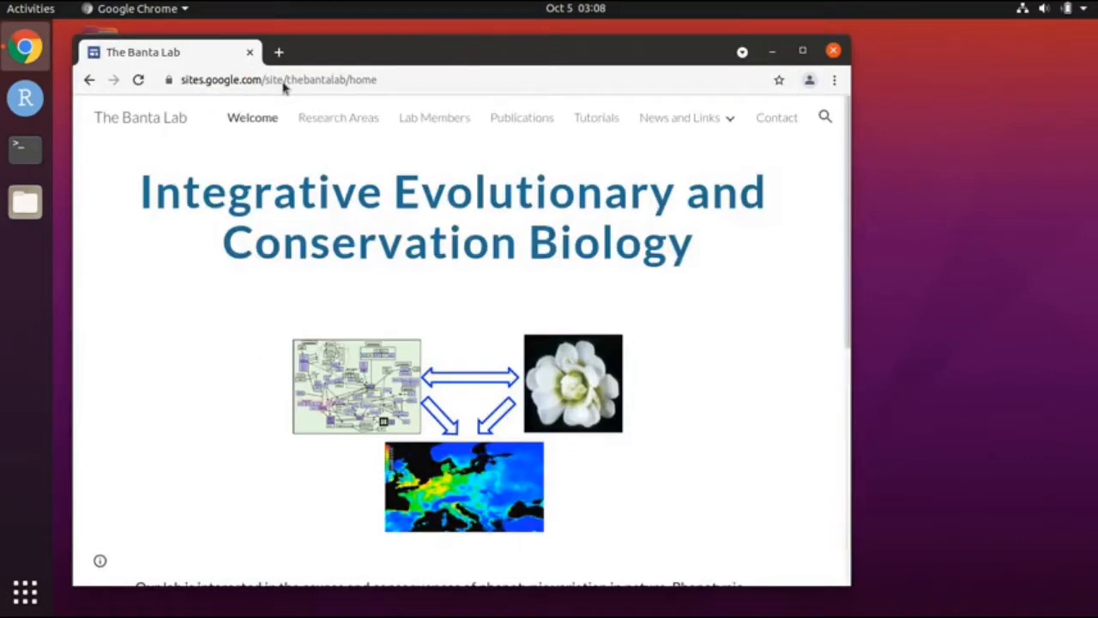
Step: On the Tutorials page, find 'using enmtools in r' and follow that correlations tutorial link
{"action": "left_click", "coordinate": [583, 117]}
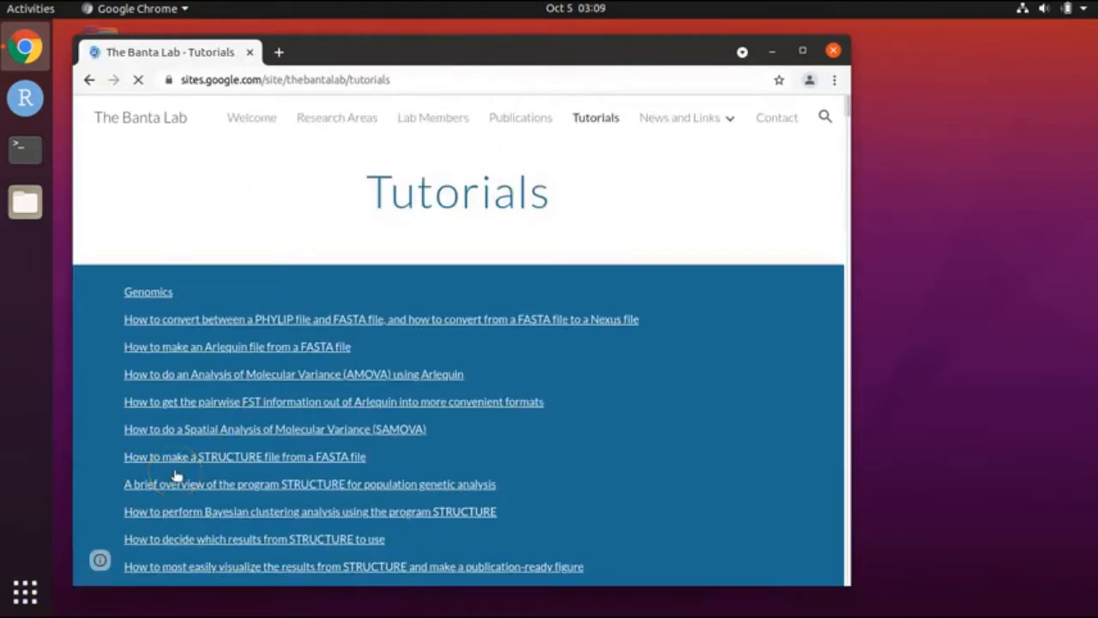
{"action": "key", "text": "ctrl+f"}
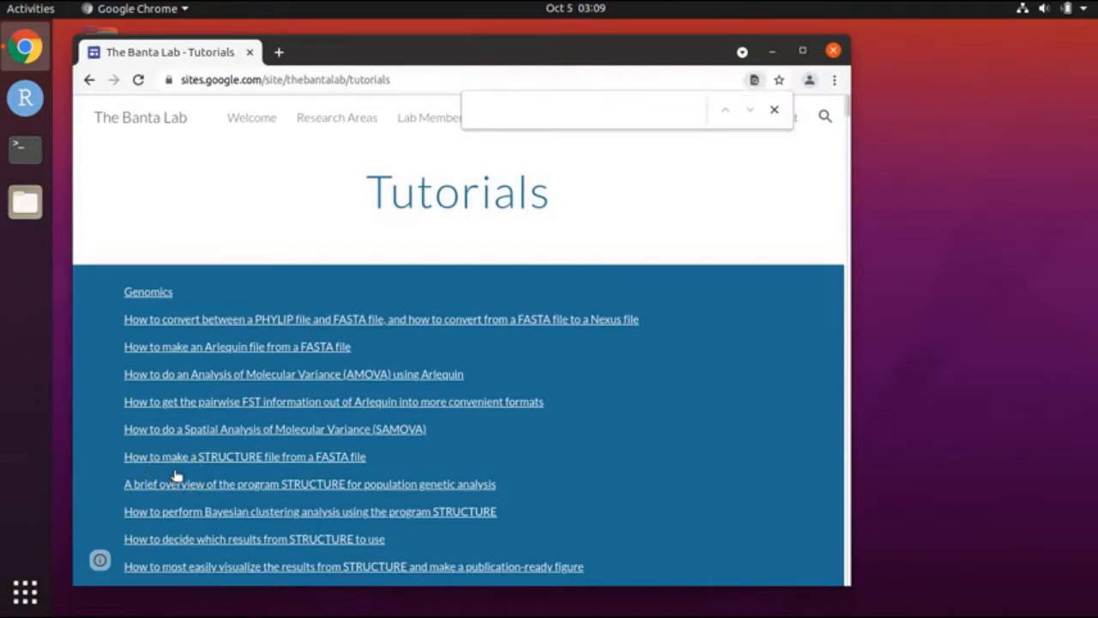
{"action": "type", "text": "u"}
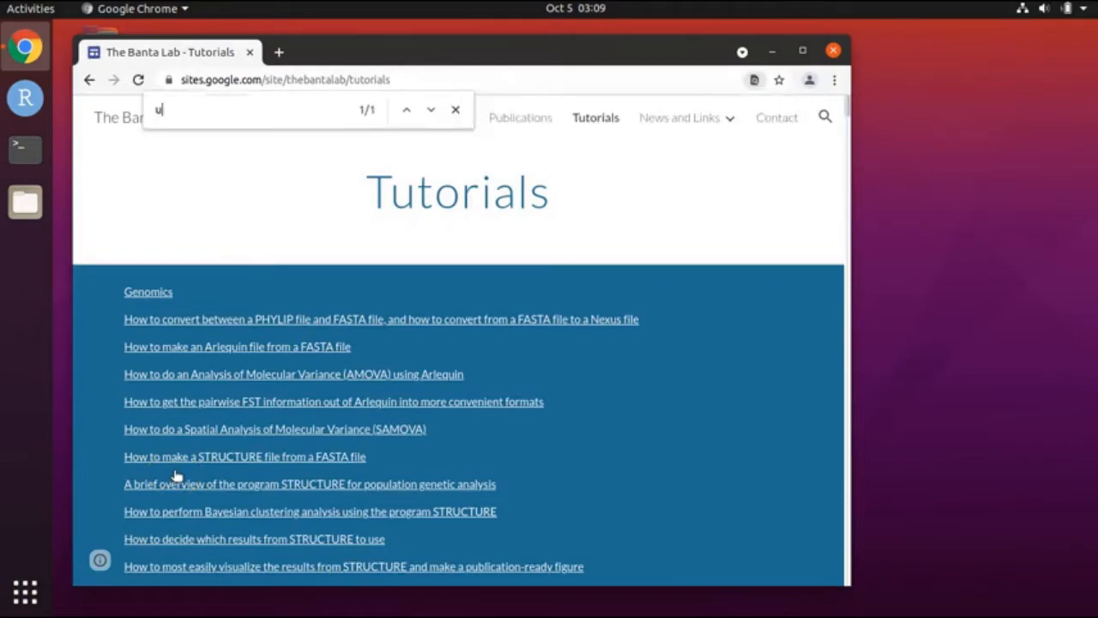
{"action": "type", "text": "sing "}
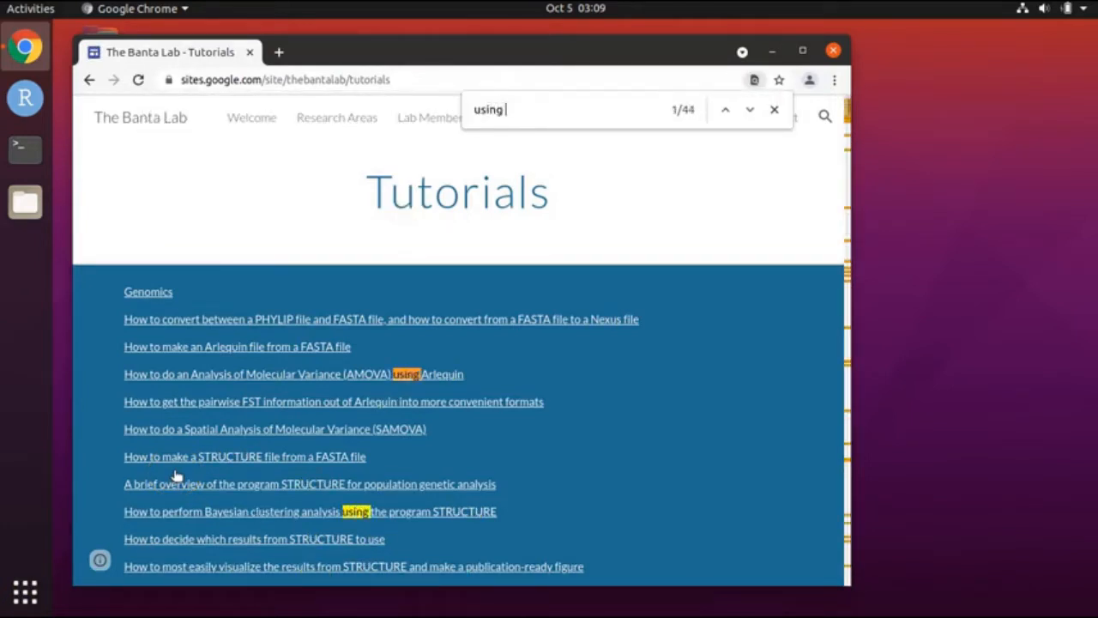
{"action": "type", "text": "enmtool"}
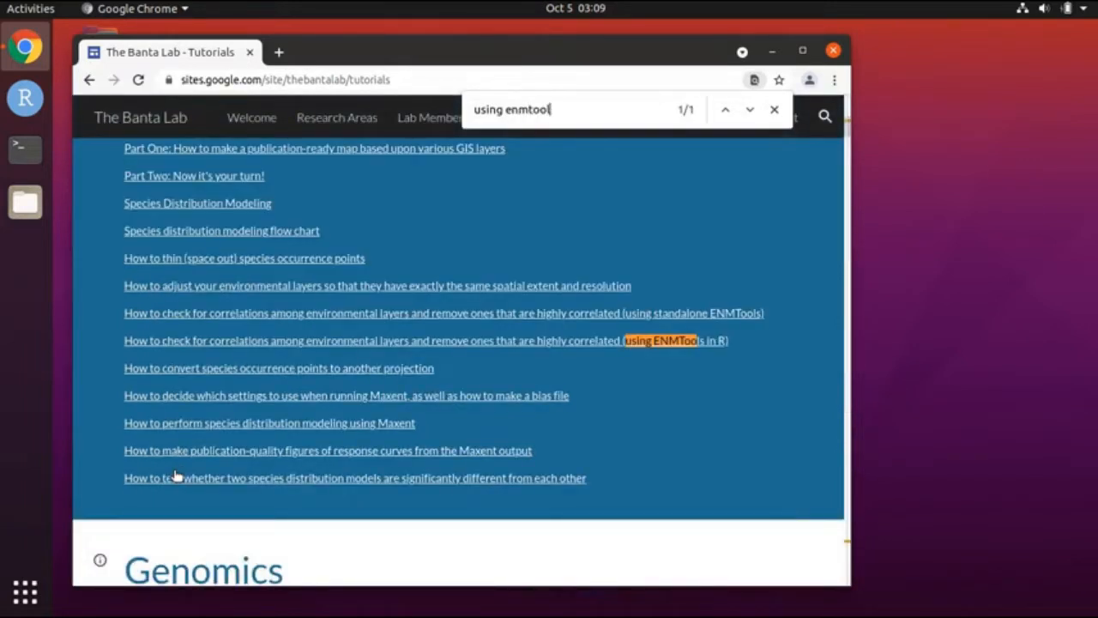
{"action": "type", "text": "s in r"}
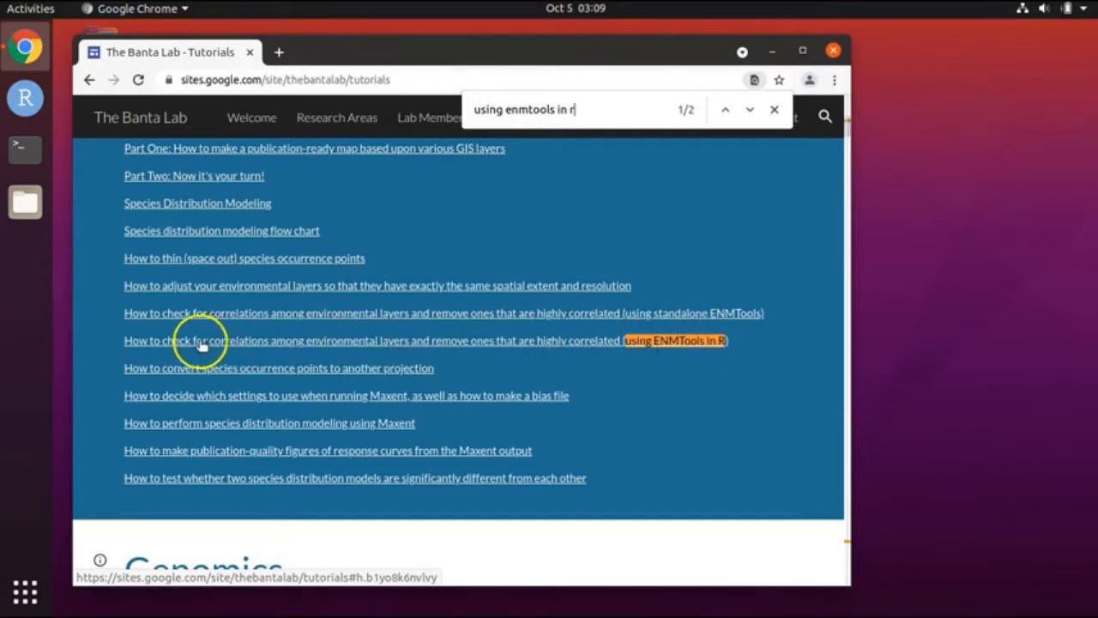
{"action": "left_click", "coordinate": [367, 341]}
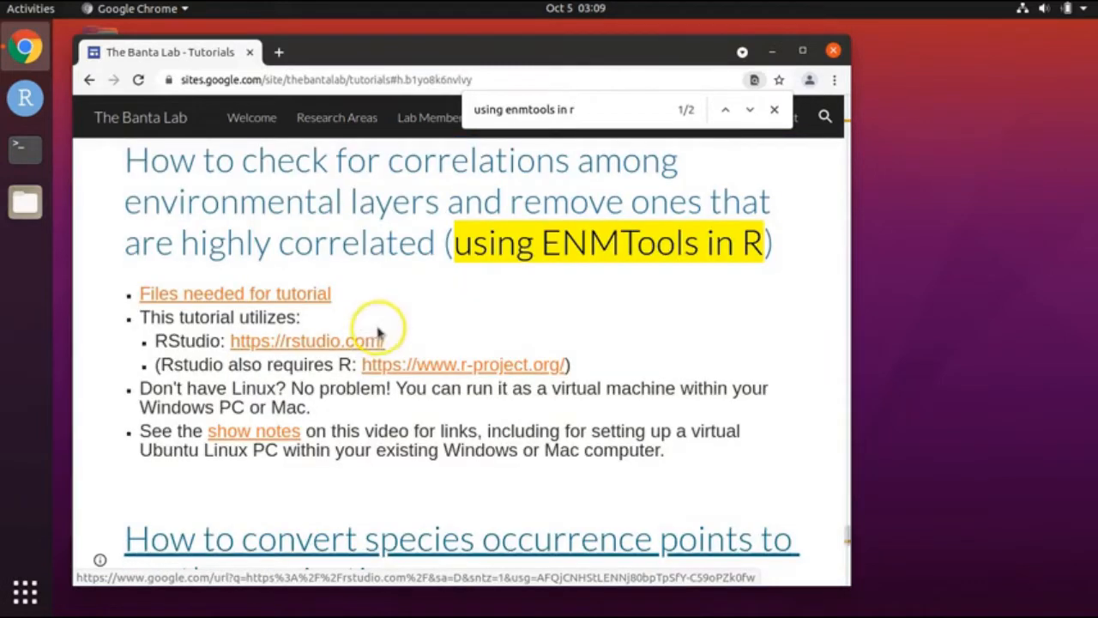
Step: Download raster correlations check new.zip from the tutorial's files link, then close Chrome
{"action": "left_click", "coordinate": [249, 295]}
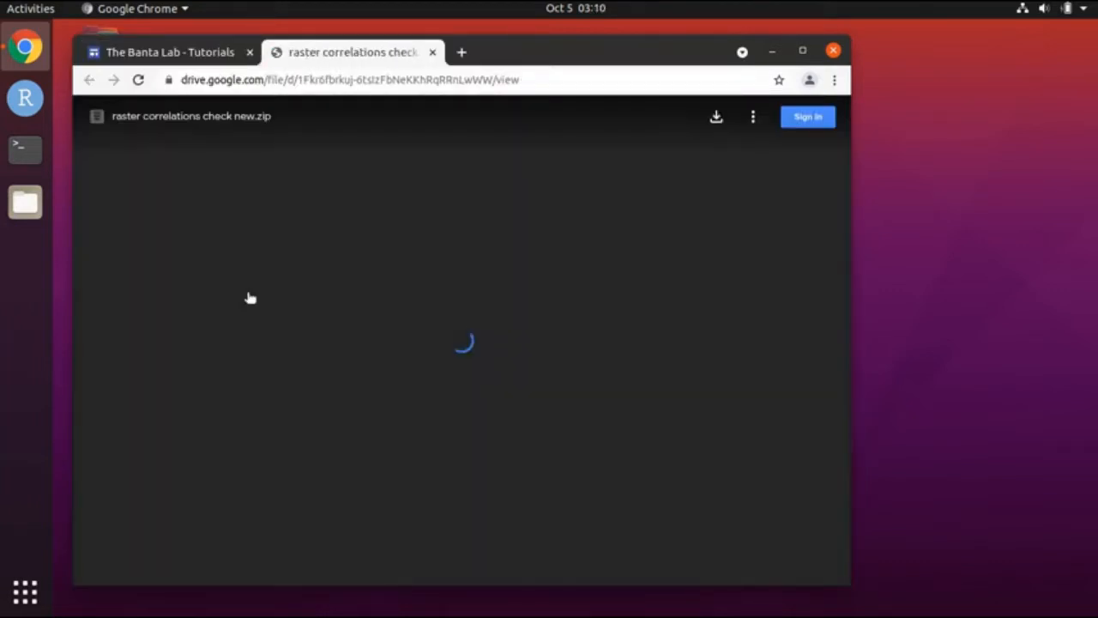
{"action": "left_click", "coordinate": [718, 121]}
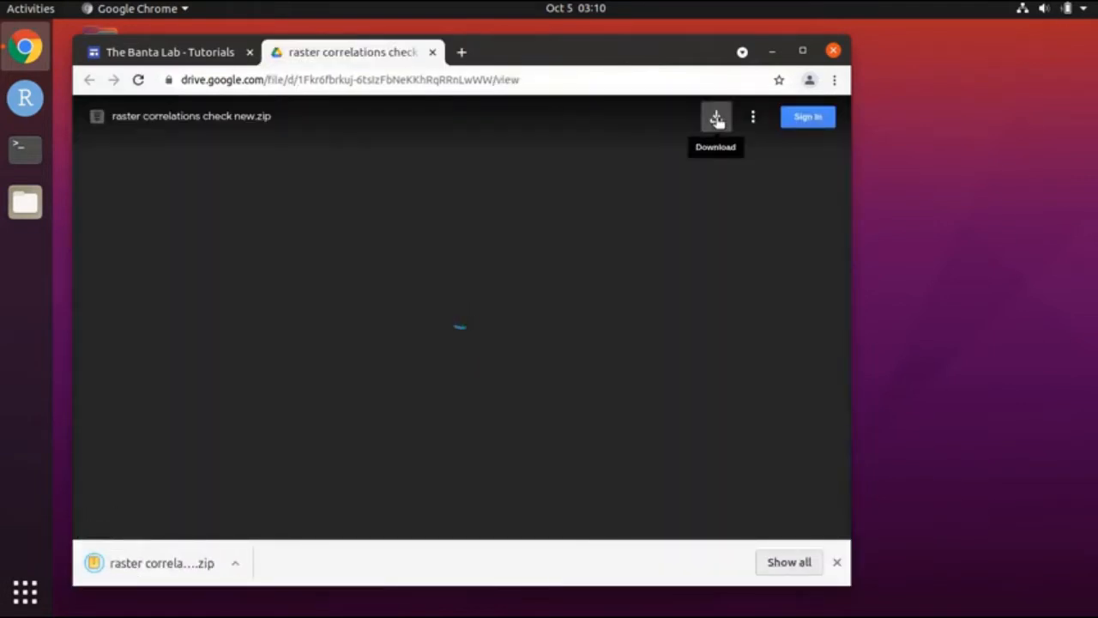
{"action": "left_click", "coordinate": [833, 51]}
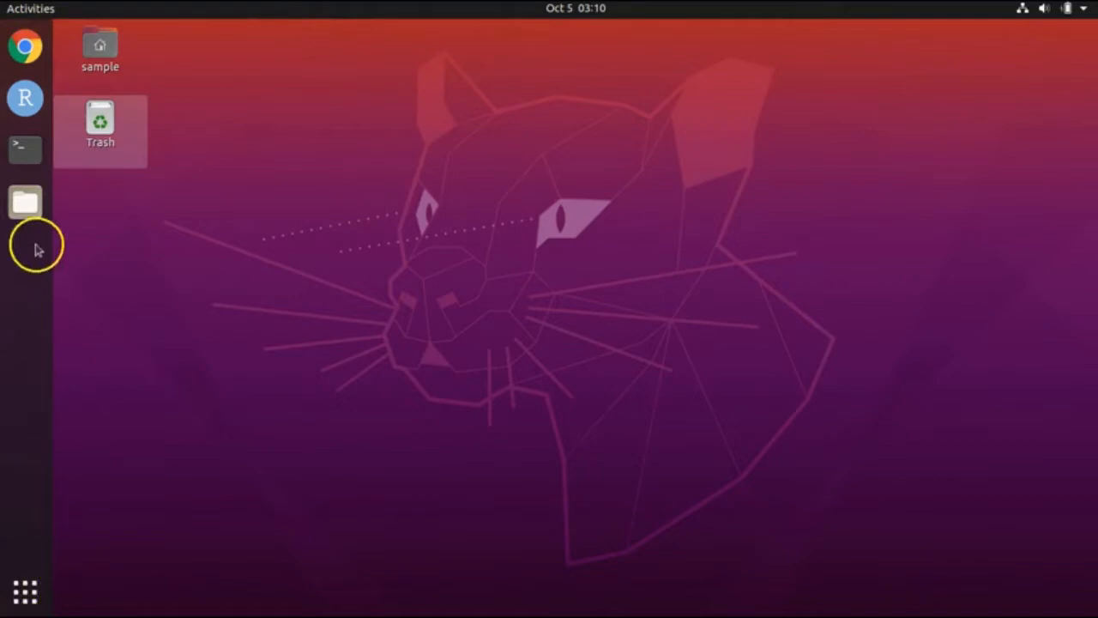
Step: In Files, go to Downloads and open raster correlations check new.zip in Archive Manager
{"action": "left_click", "coordinate": [38, 208]}
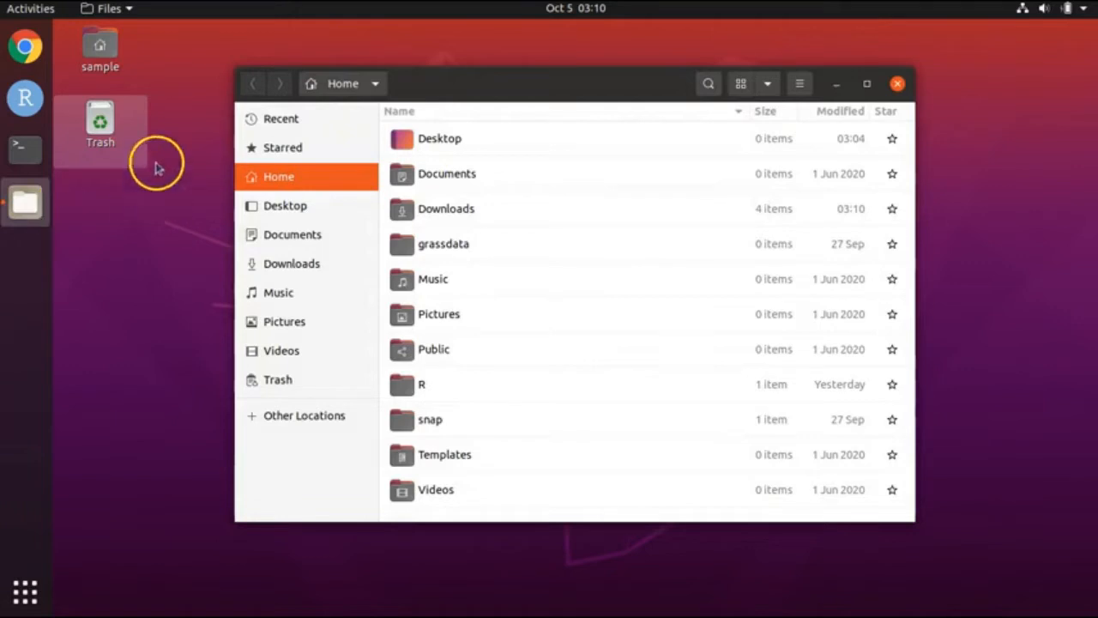
{"action": "left_click", "coordinate": [286, 264]}
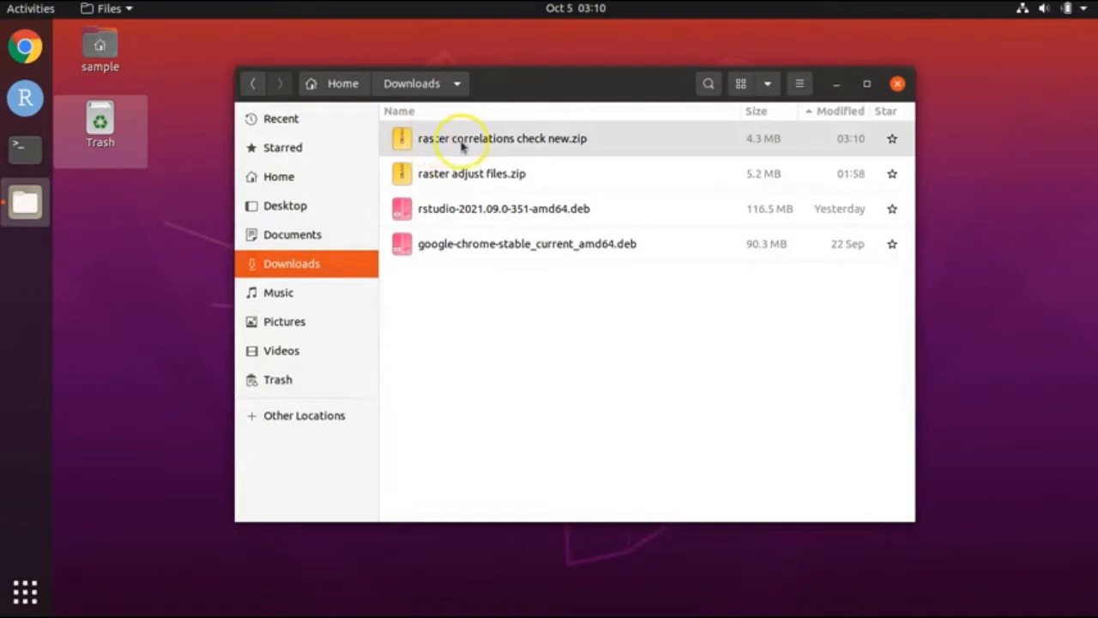
{"action": "double_click", "coordinate": [582, 140]}
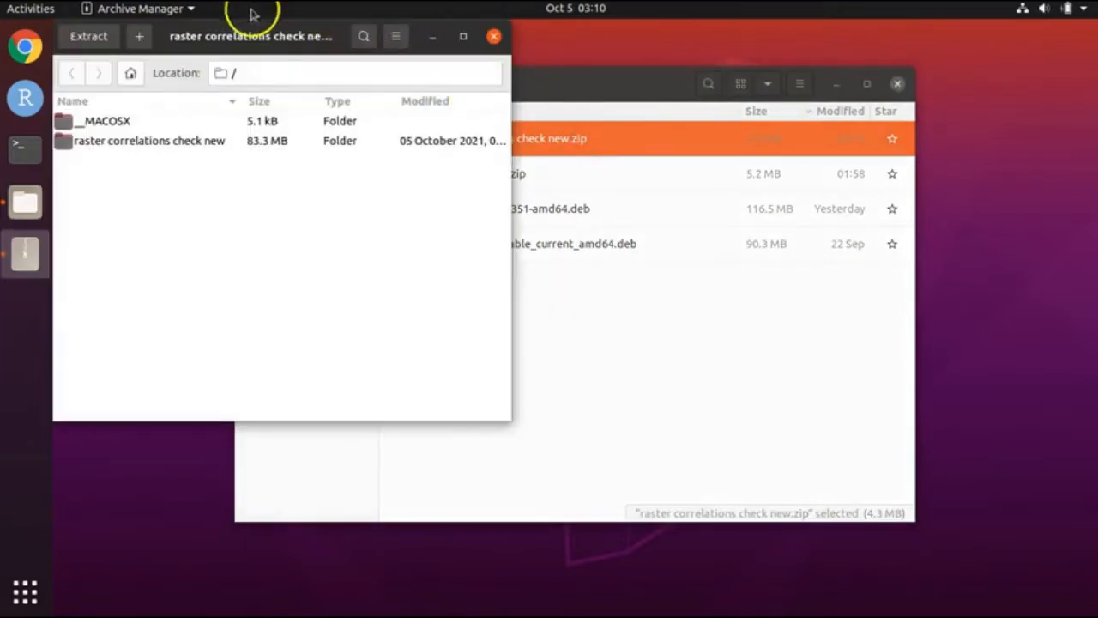
Step: Place the Archive Manager and Files windows side by side, with Files showing the Desktop folder
{"action": "left_click_drag", "start_coordinate": [244, 36], "coordinate": [793, 125]}
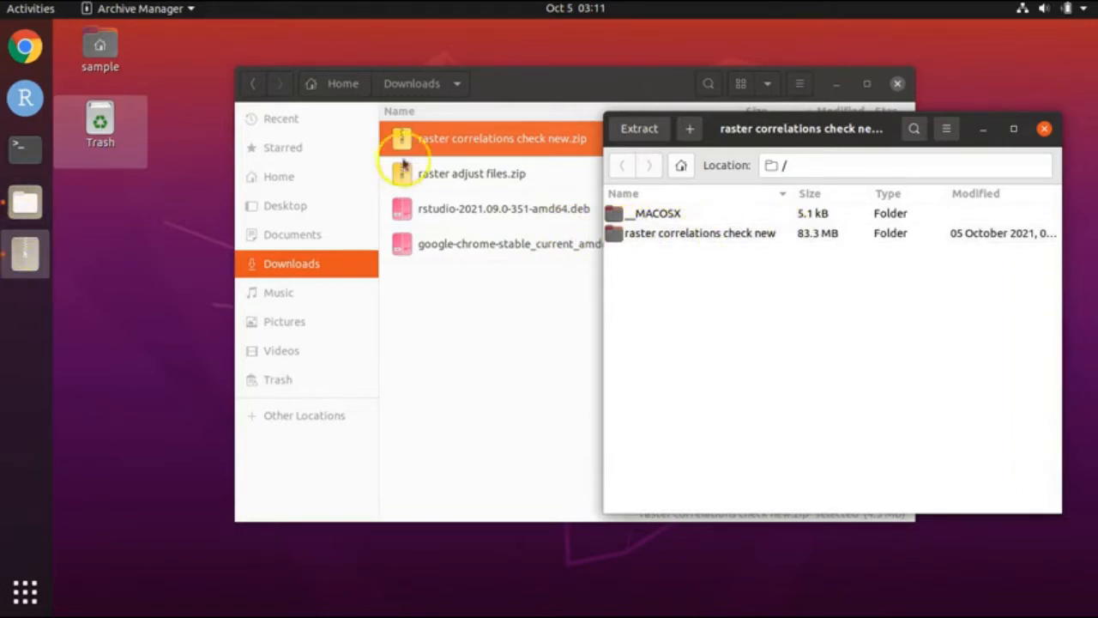
{"action": "left_click", "coordinate": [589, 91]}
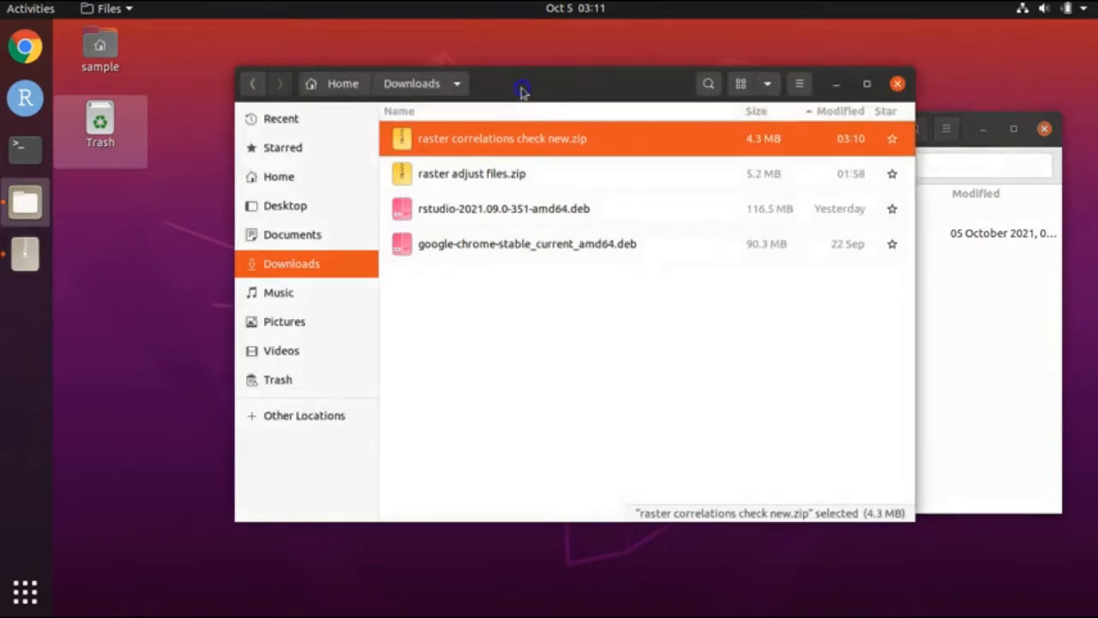
{"action": "left_click_drag", "start_coordinate": [522, 90], "coordinate": [505, 94]}
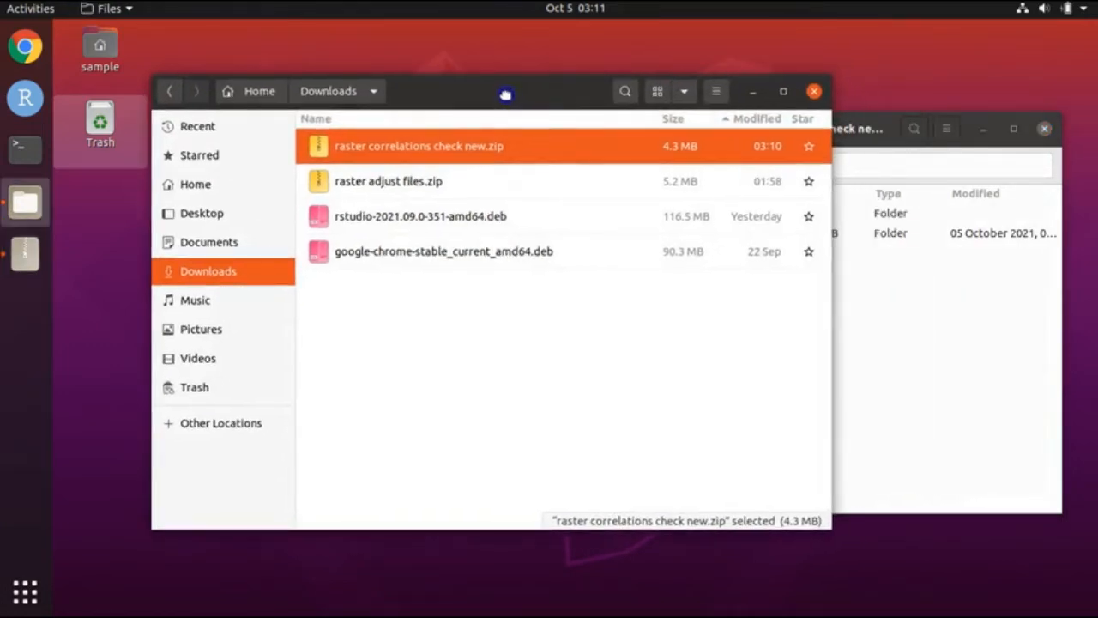
{"action": "left_click", "coordinate": [202, 215]}
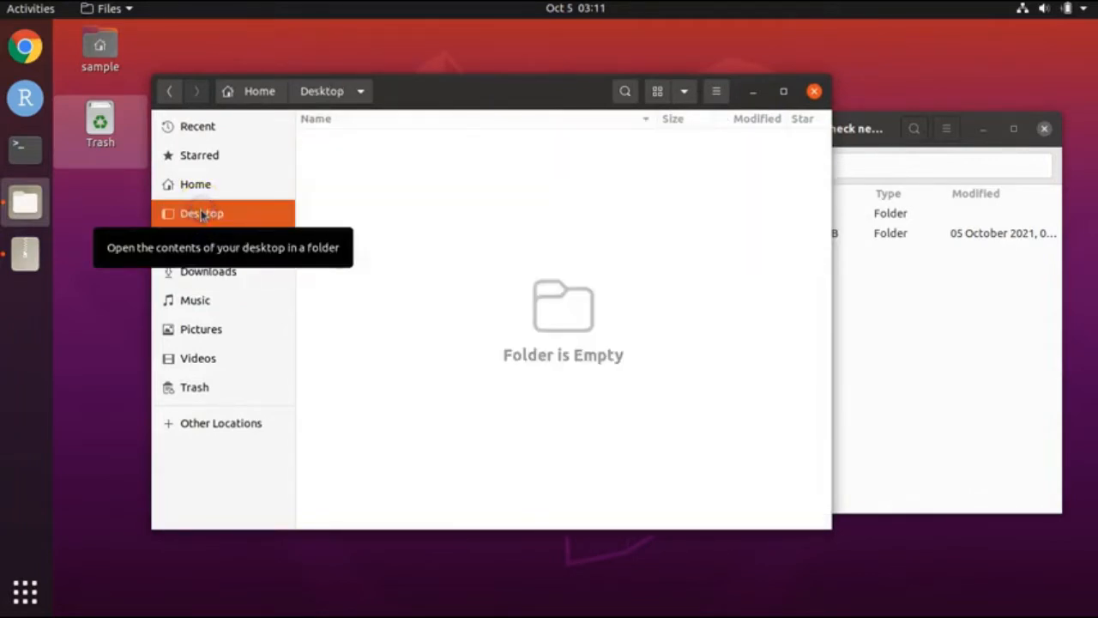
Step: Drag the raster correlations check new folder into Desktop to extract it, then close both windows
{"action": "left_click", "coordinate": [892, 356]}
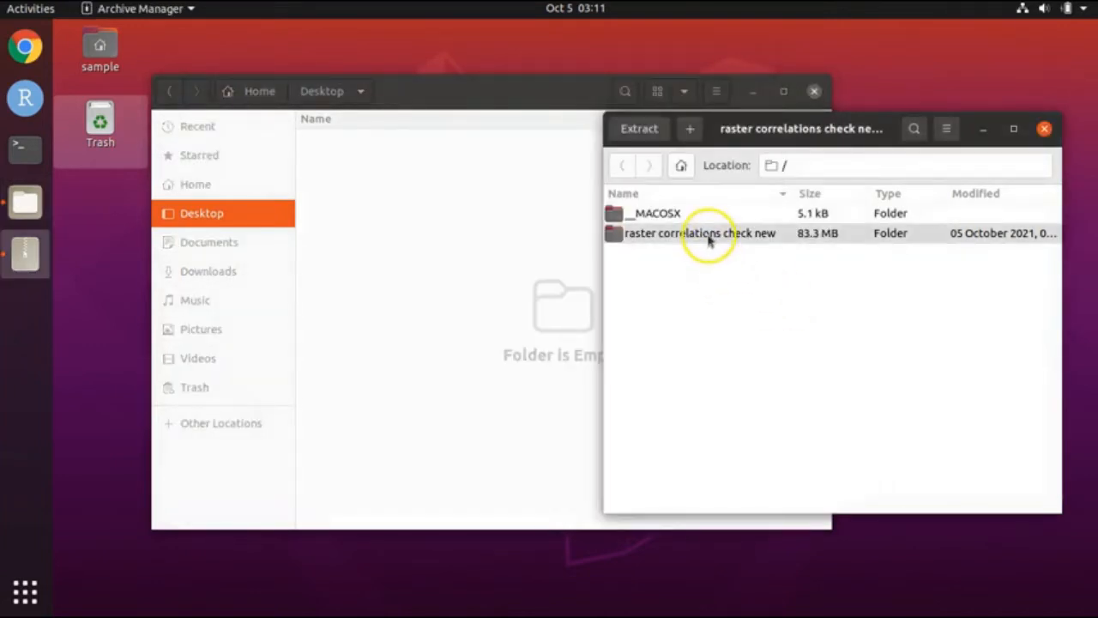
{"action": "left_click", "coordinate": [708, 240]}
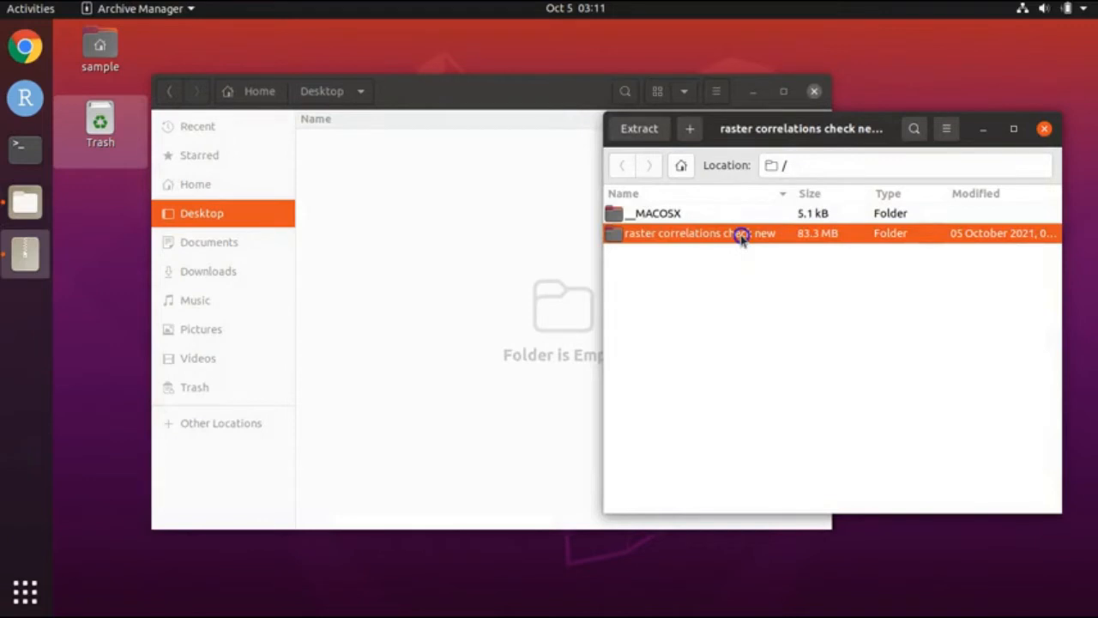
{"action": "left_click_drag", "start_coordinate": [742, 238], "coordinate": [447, 282]}
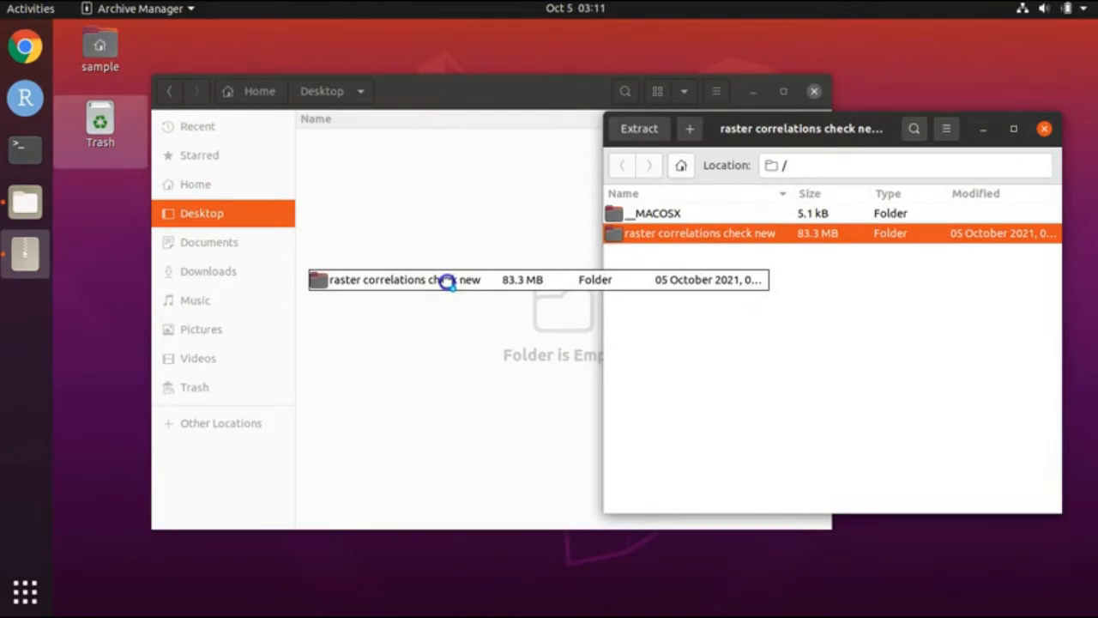
{"action": "left_click_drag", "start_coordinate": [447, 282], "coordinate": [446, 283]}
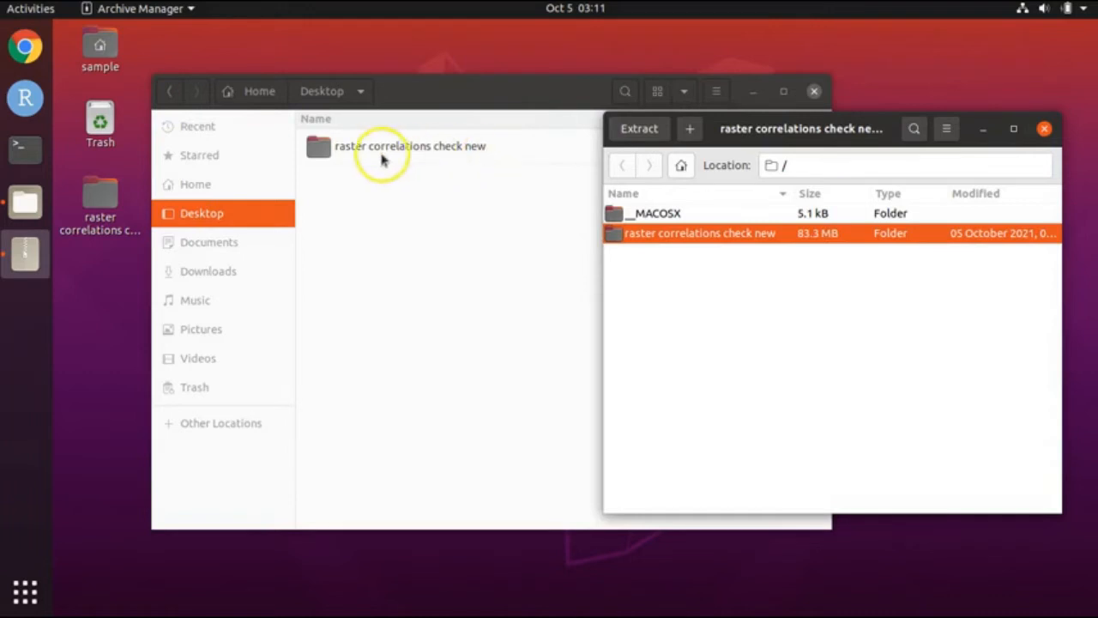
{"action": "left_click", "coordinate": [1046, 129]}
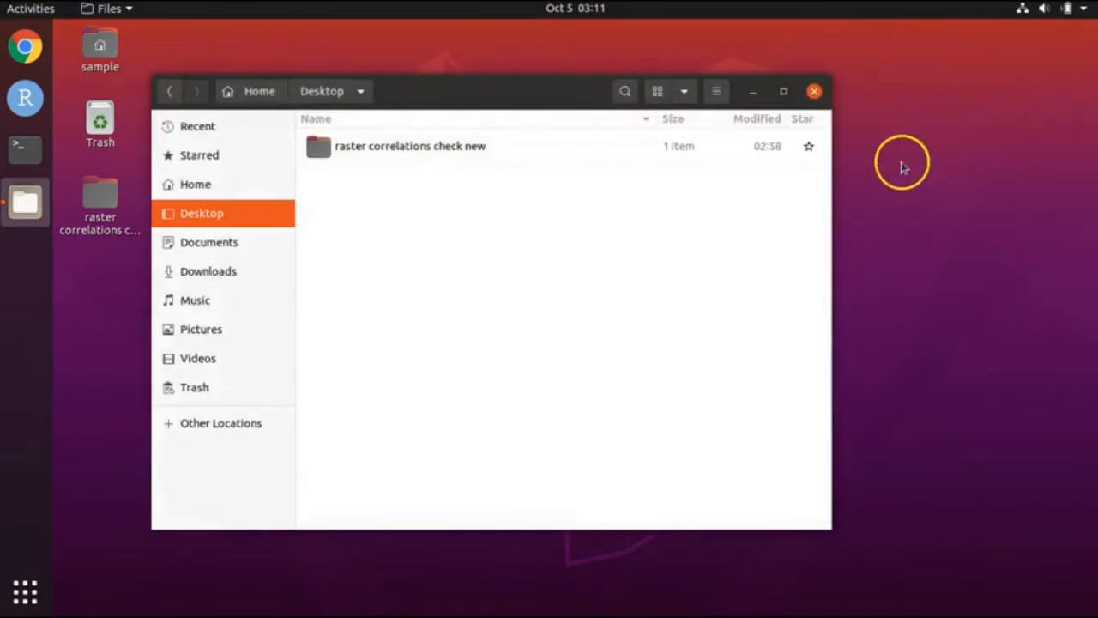
{"action": "left_click", "coordinate": [814, 92]}
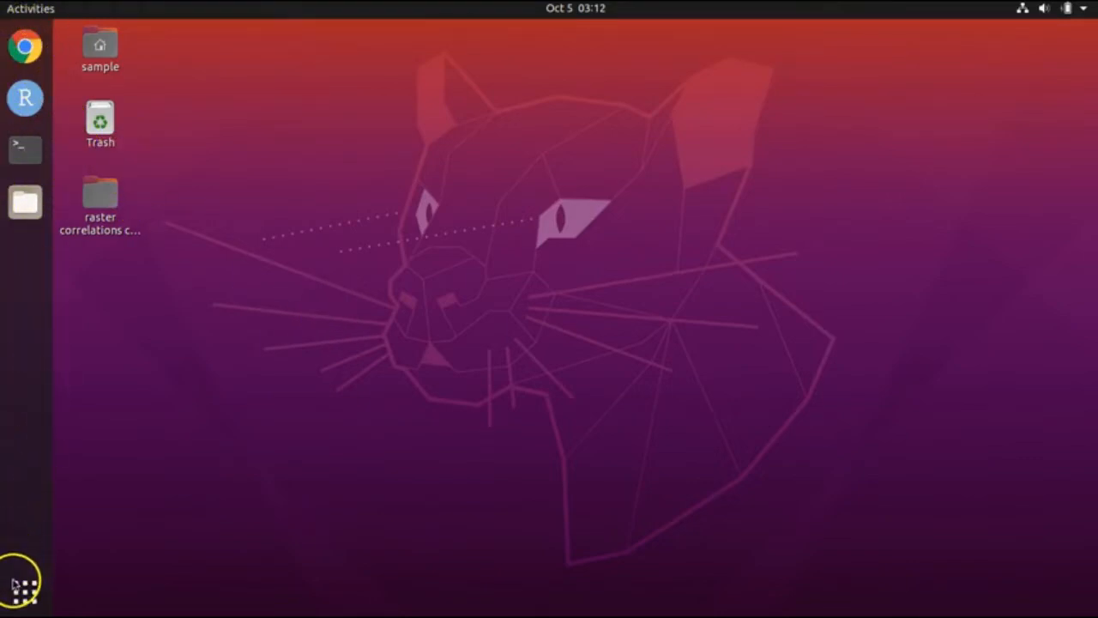
Step: Launch RStudio and close the deleted ascii adjust files script when prompted
{"action": "left_click", "coordinate": [25, 102]}
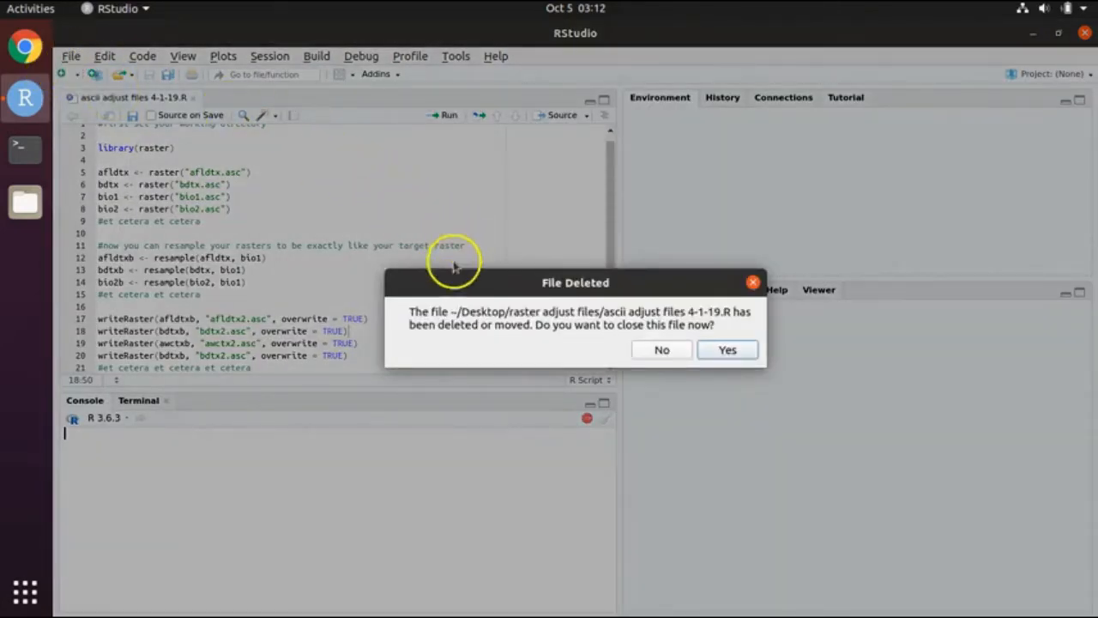
{"action": "left_click", "coordinate": [719, 349]}
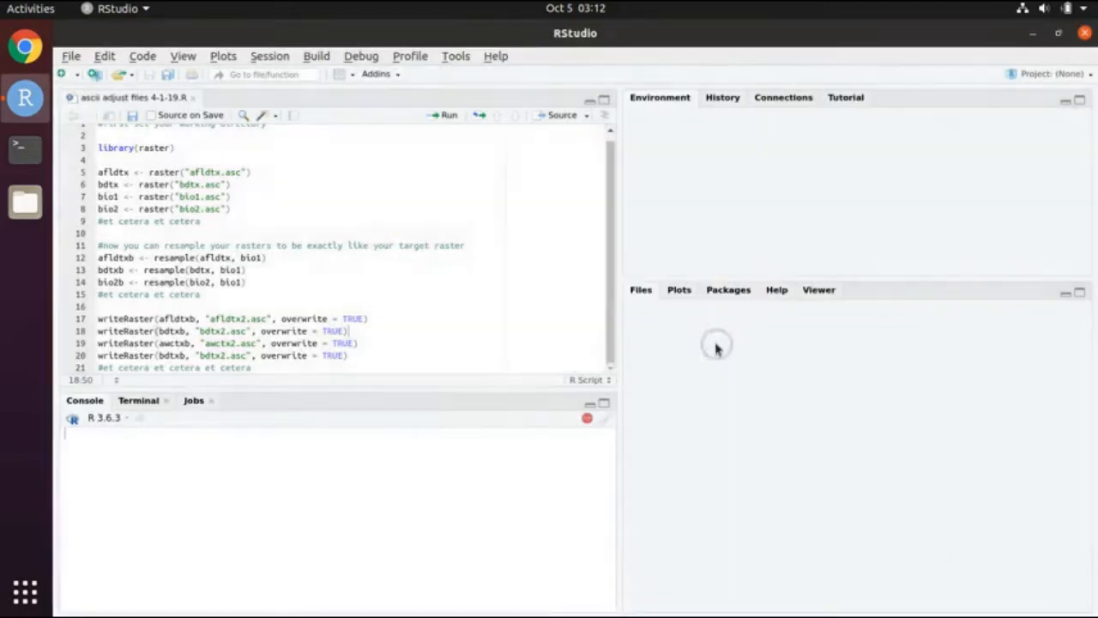
{"action": "left_click", "coordinate": [70, 57]}
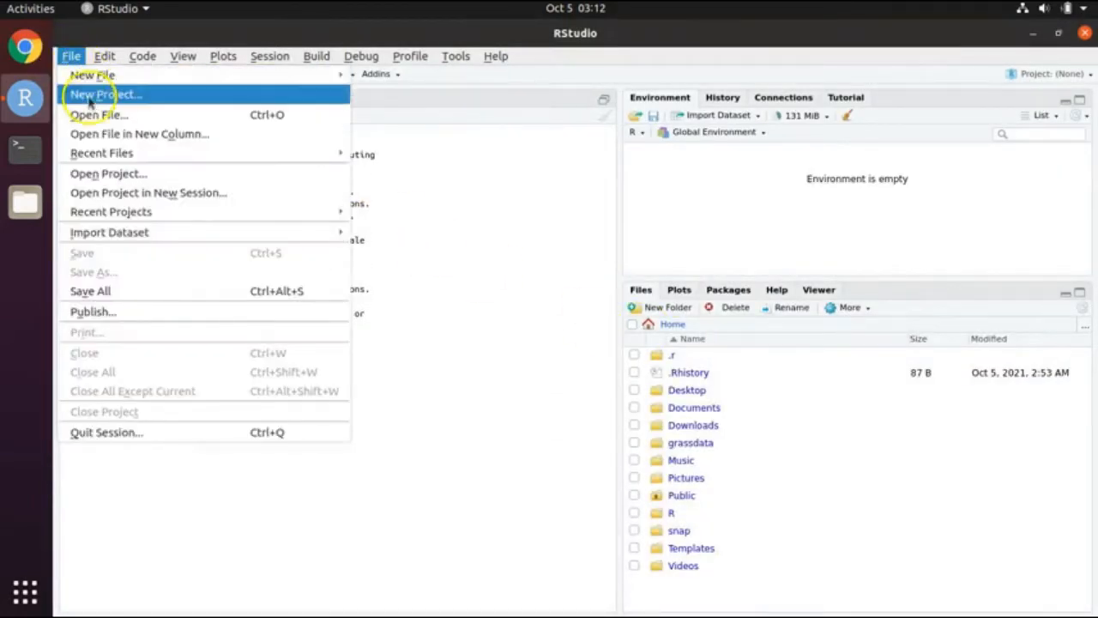
Step: Open raster correlations check.R from Desktop/raster correlations check new in the editor
{"action": "left_click", "coordinate": [94, 116]}
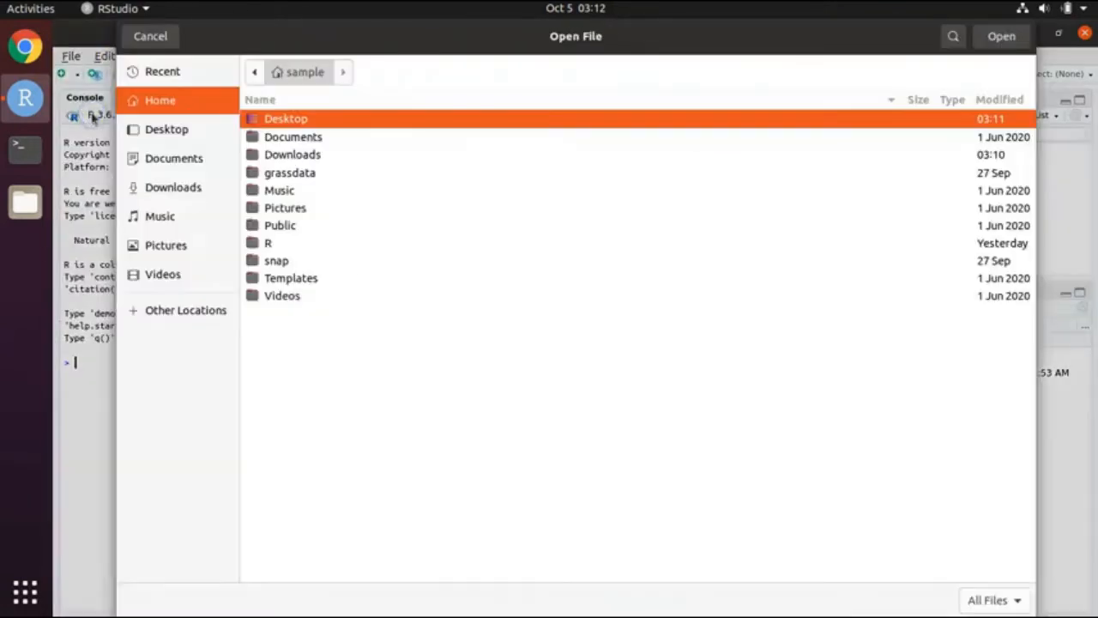
{"action": "left_click", "coordinate": [188, 131]}
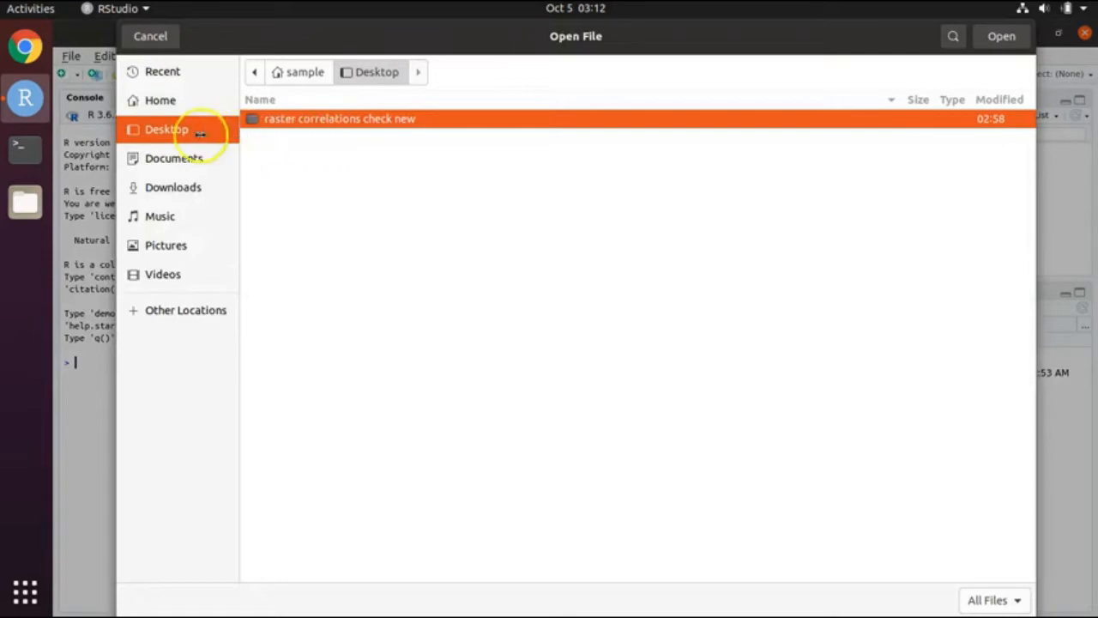
{"action": "double_click", "coordinate": [369, 122]}
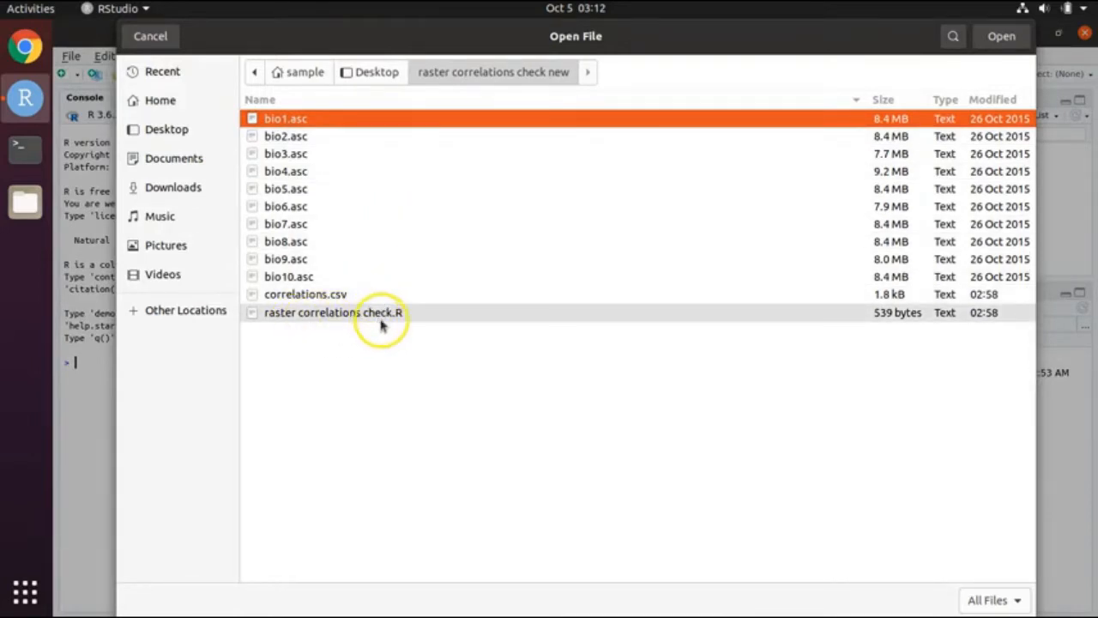
{"action": "left_click", "coordinate": [383, 313]}
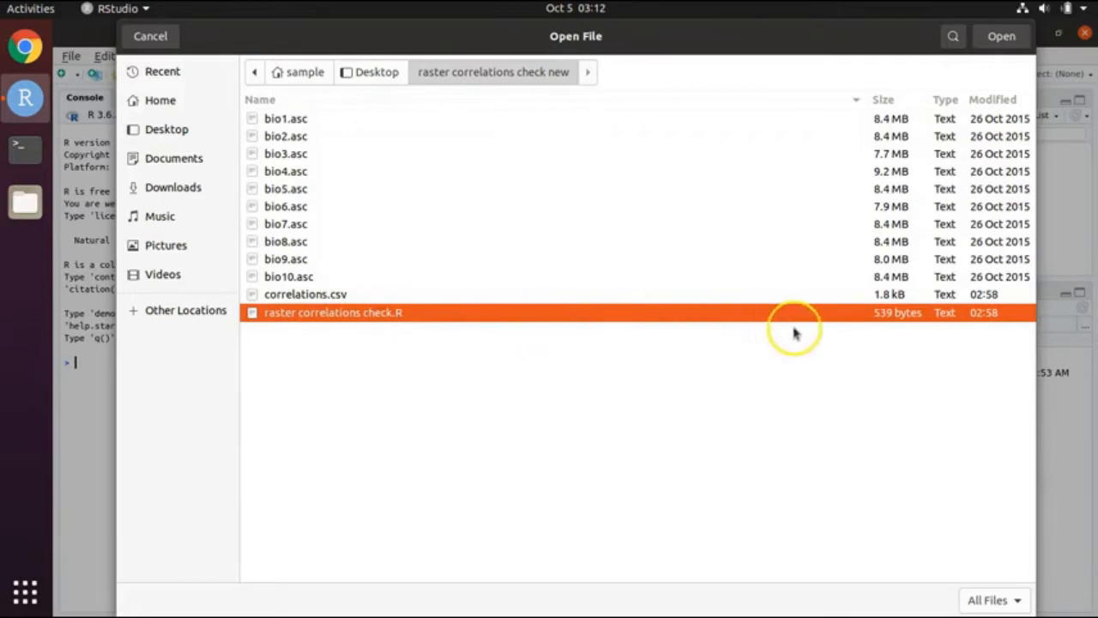
{"action": "left_click", "coordinate": [999, 37]}
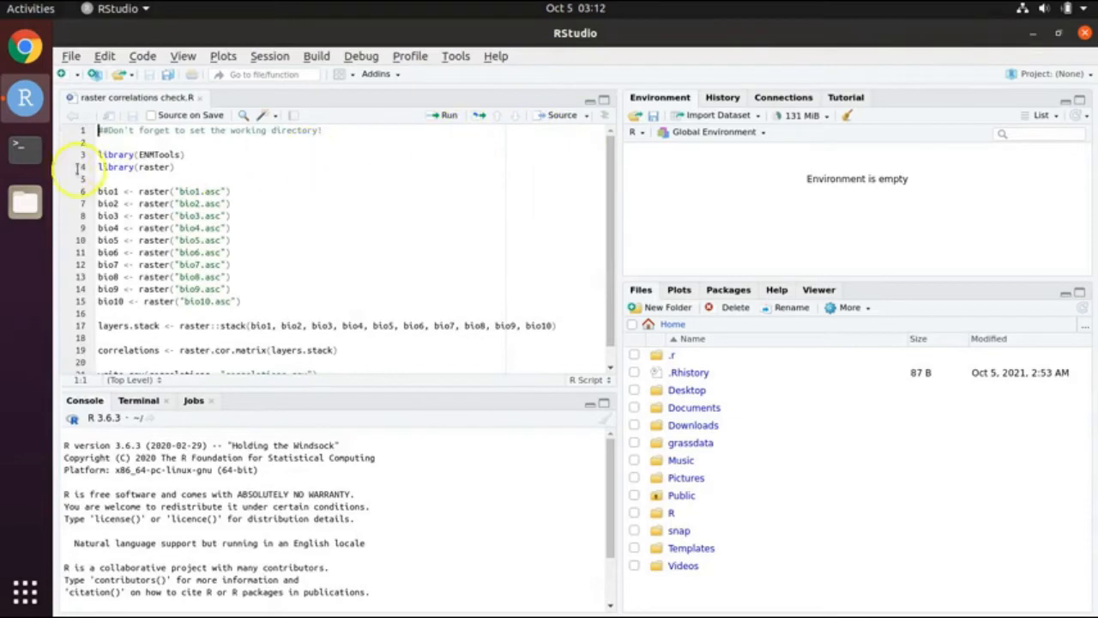
{"action": "left_click", "coordinate": [259, 60]}
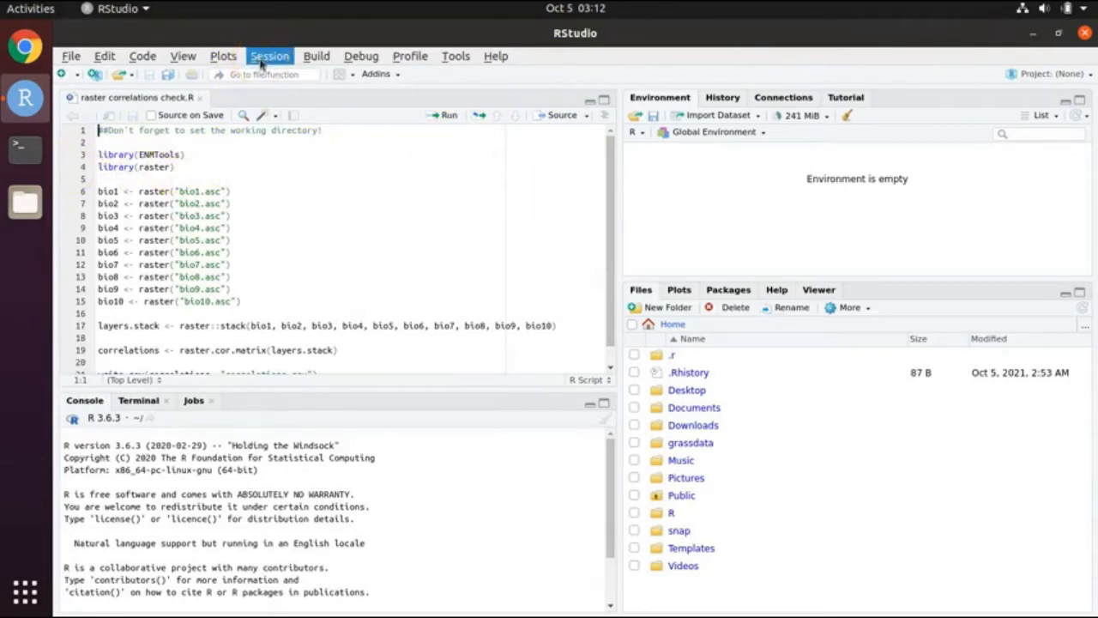
Step: Set the working directory to ~/Desktop/raster correlations check new via Session > Choose Directory
{"action": "left_click", "coordinate": [260, 60]}
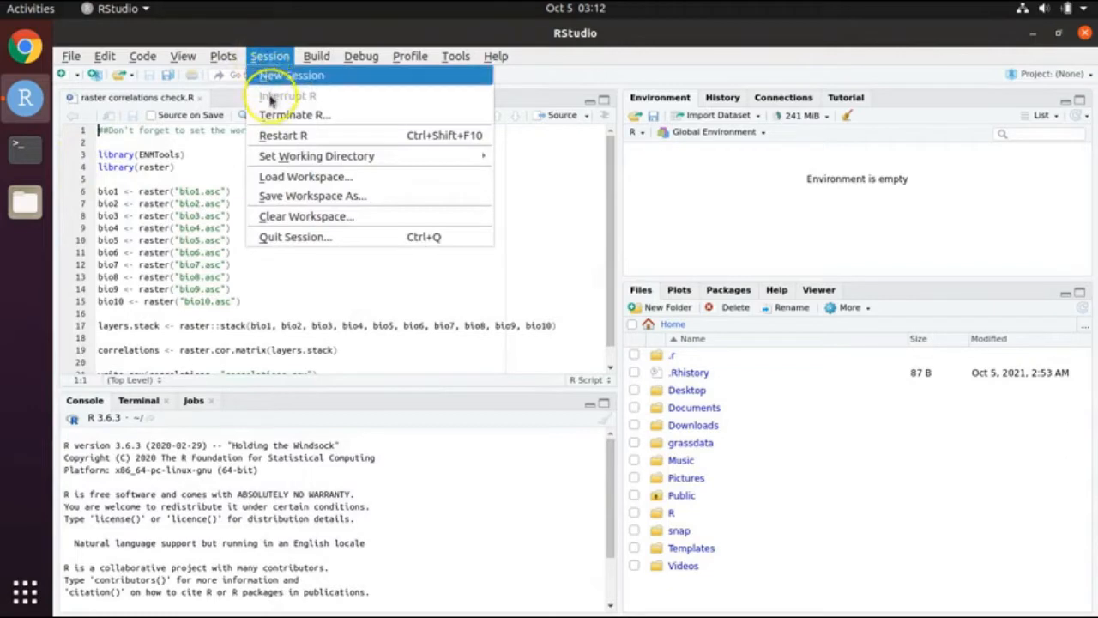
{"action": "mouse_move", "coordinate": [283, 157]}
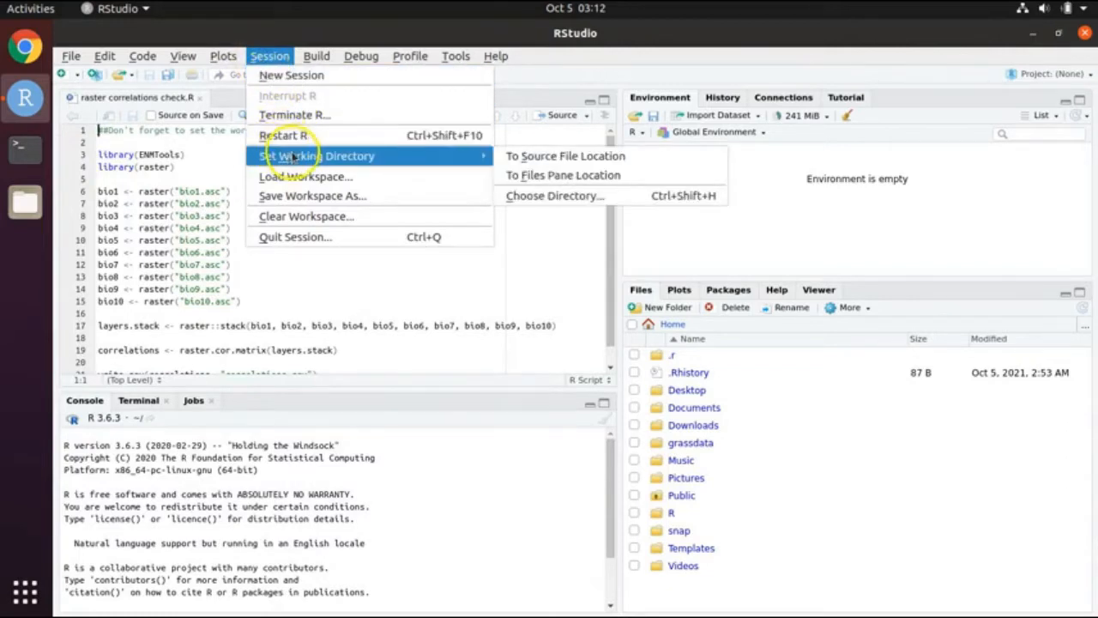
{"action": "left_click", "coordinate": [583, 199]}
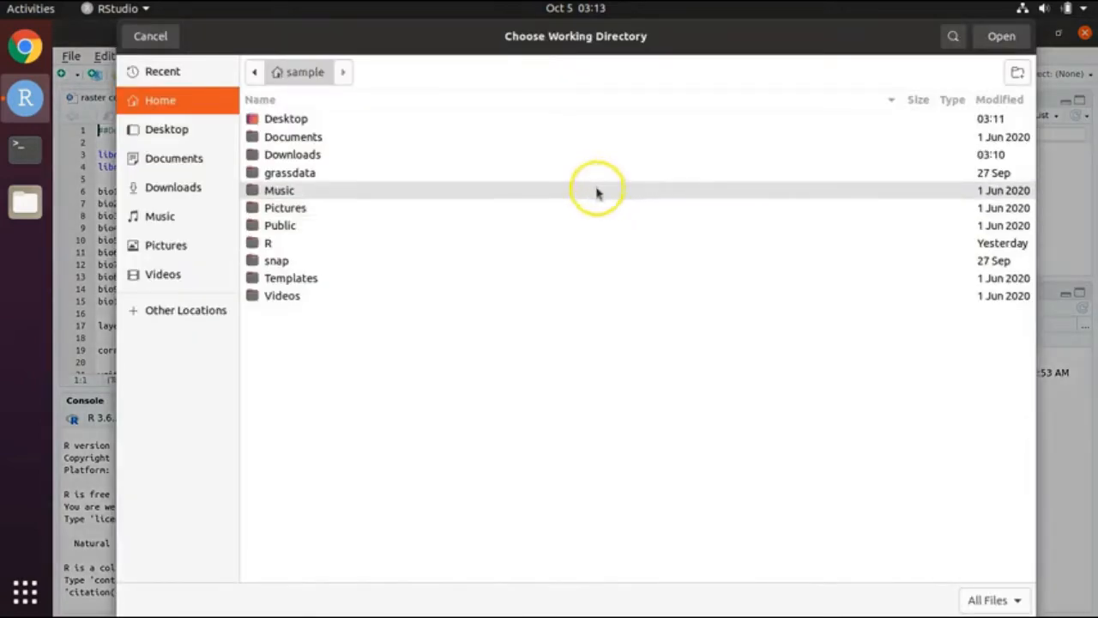
{"action": "left_click", "coordinate": [195, 131]}
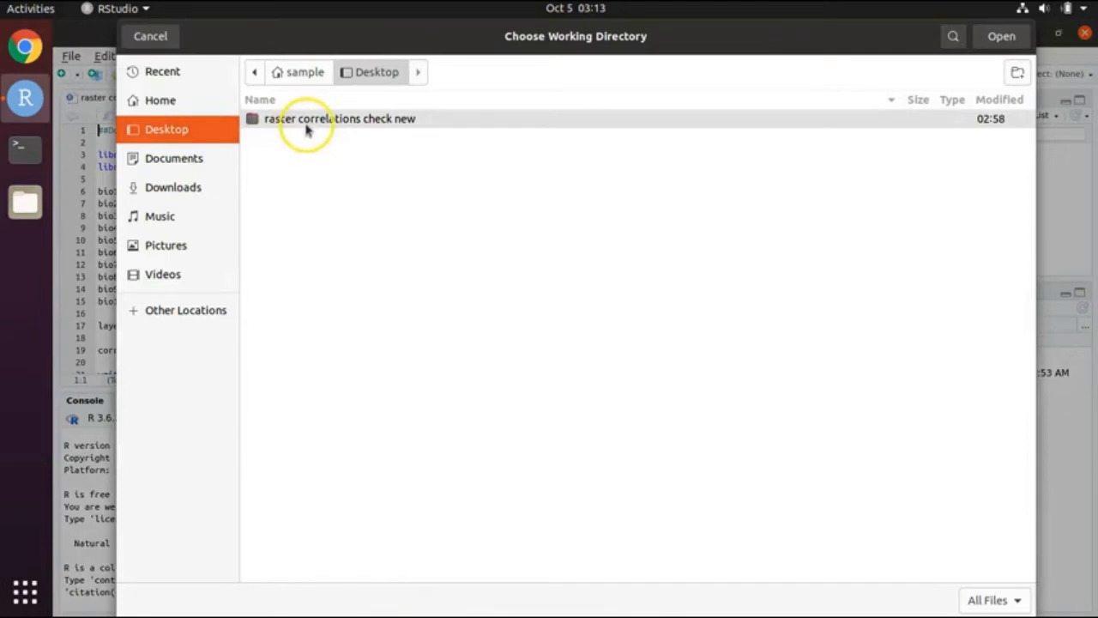
{"action": "left_click", "coordinate": [405, 123]}
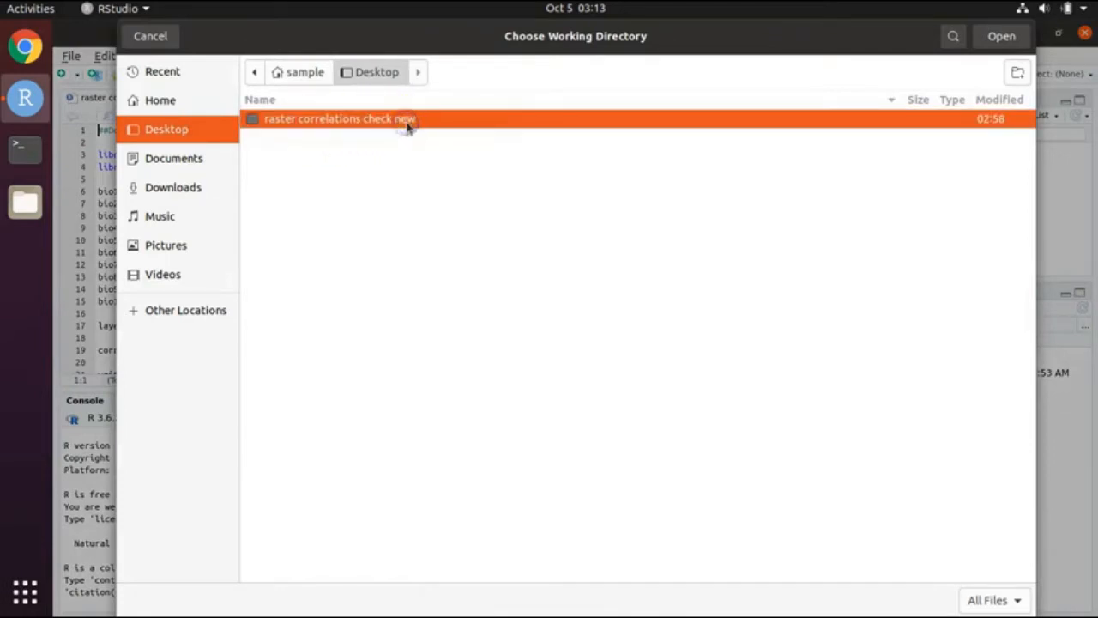
{"action": "left_click", "coordinate": [1021, 45]}
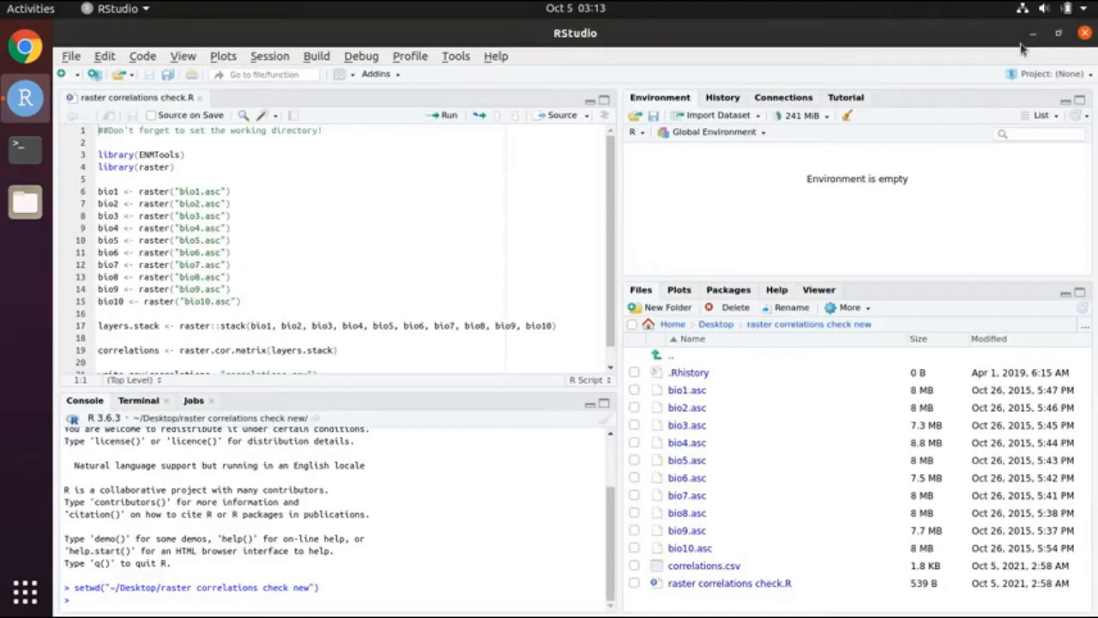
Step: Run the library(ENMTools) and library(raster) lines from the script
{"action": "left_click", "coordinate": [42, 607]}
{"action": "left_click_drag", "start_coordinate": [140, 155], "coordinate": [181, 165]}
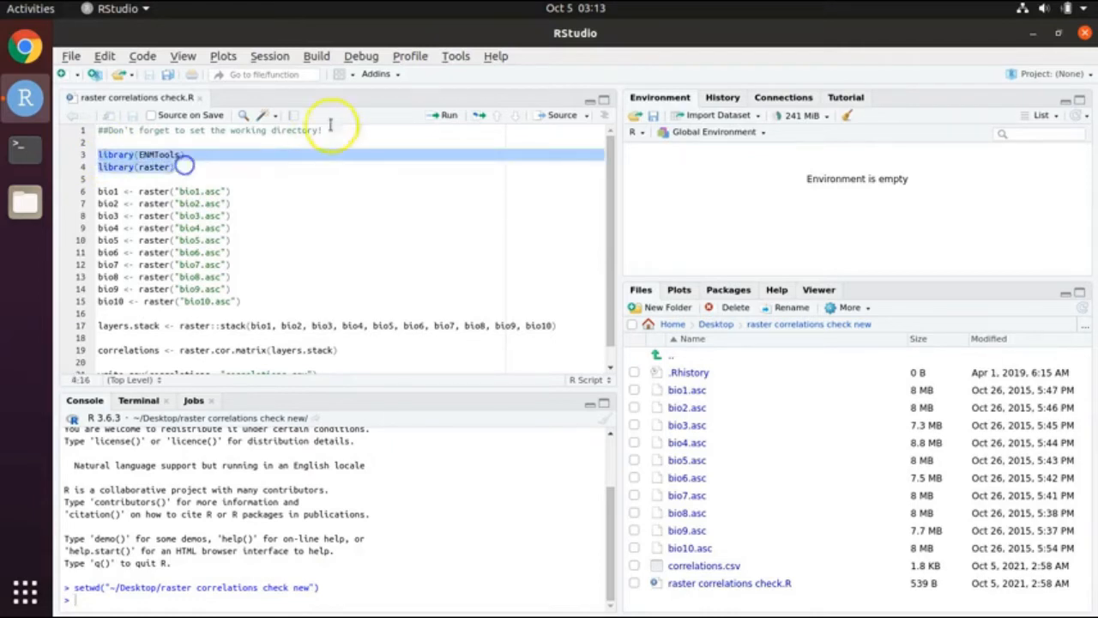
{"action": "left_click", "coordinate": [452, 116]}
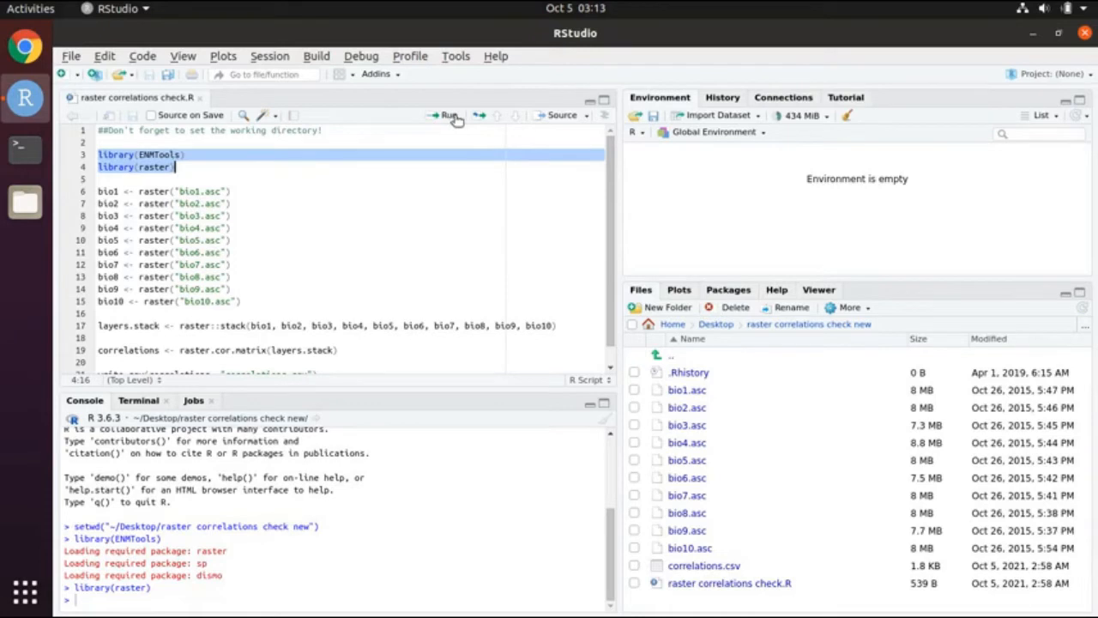
{"action": "left_click", "coordinate": [28, 204]}
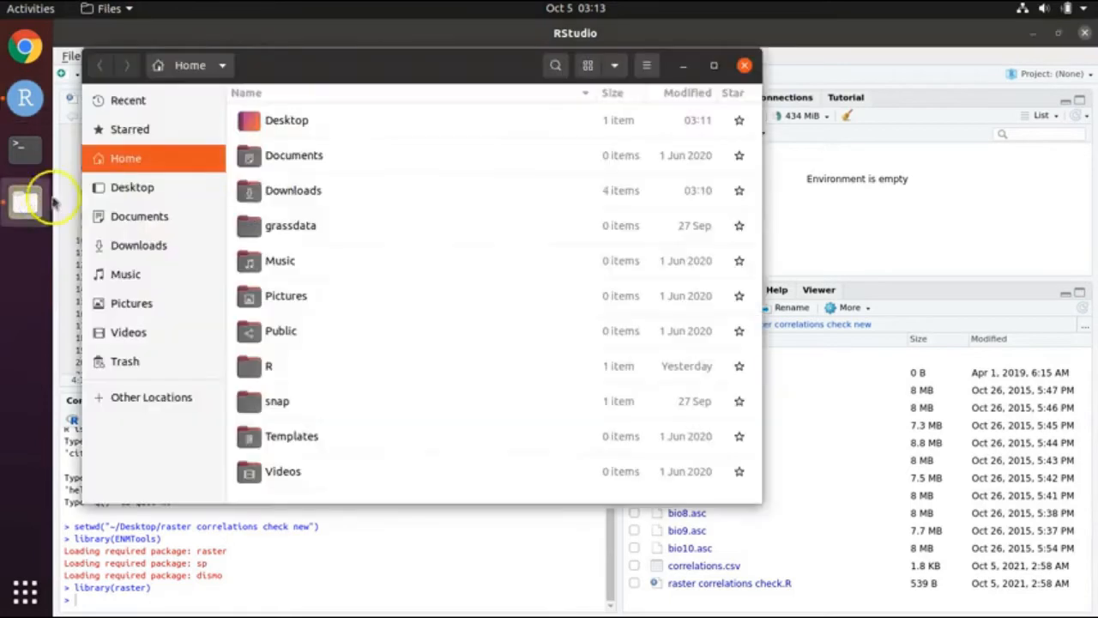
{"action": "left_click", "coordinate": [128, 187]}
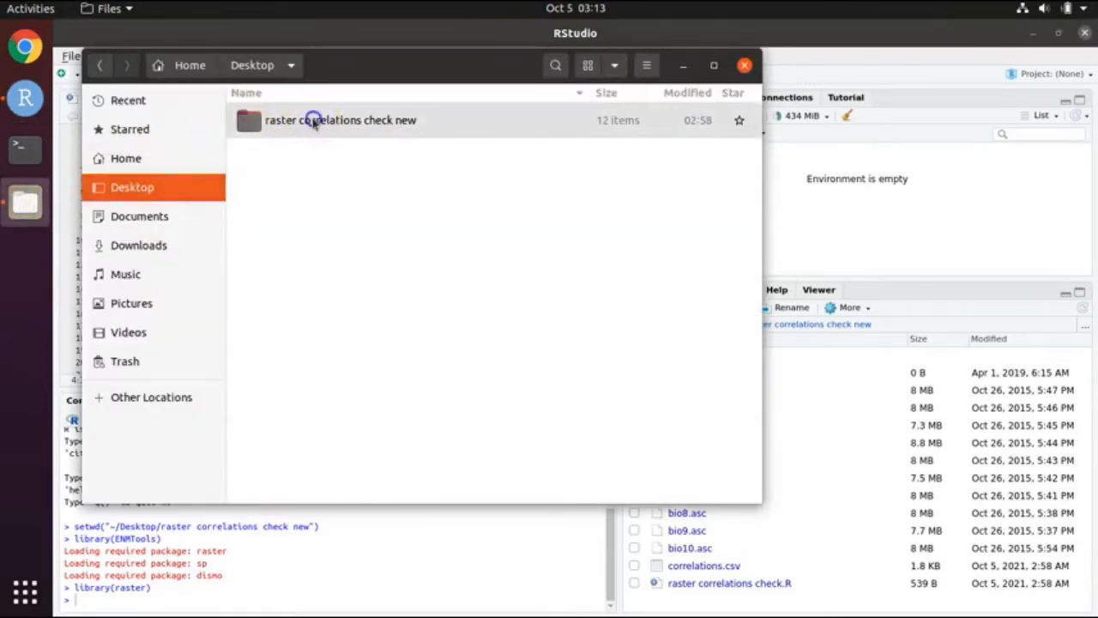
{"action": "double_click", "coordinate": [314, 120]}
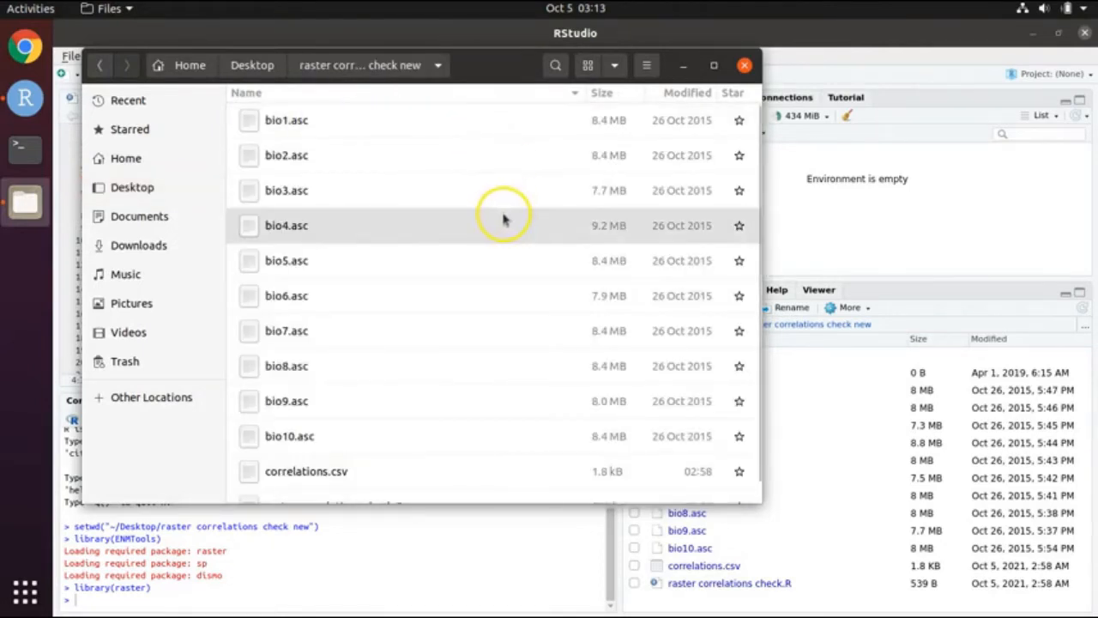
{"action": "scroll", "coordinate": [504, 220], "scroll_direction": "down", "scroll_amount": 1}
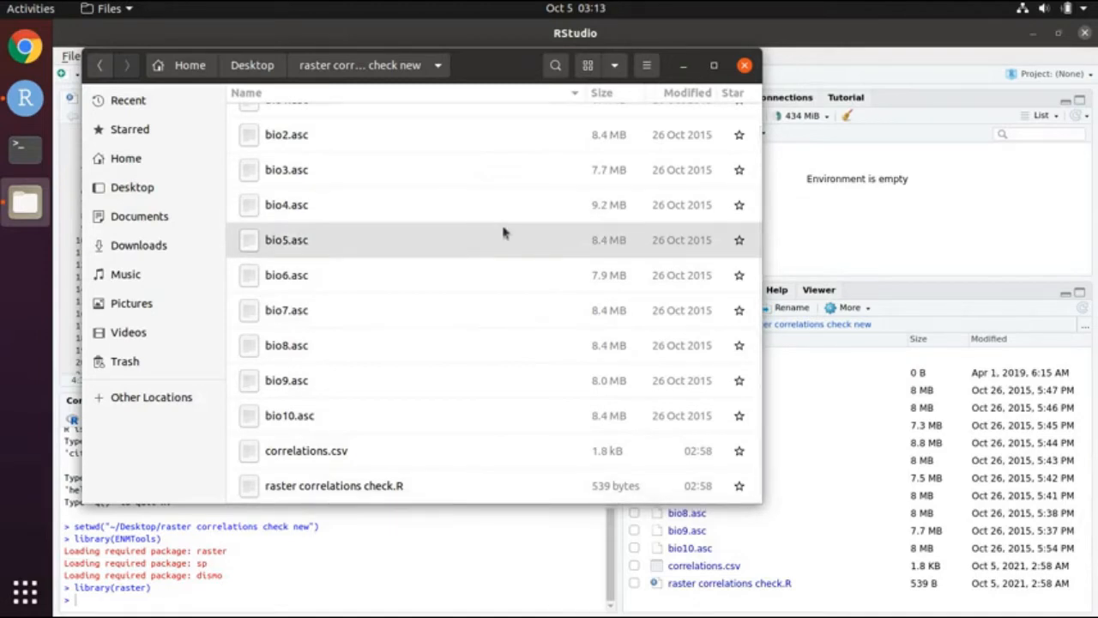
{"action": "scroll", "coordinate": [504, 231], "scroll_direction": "up", "scroll_amount": 1}
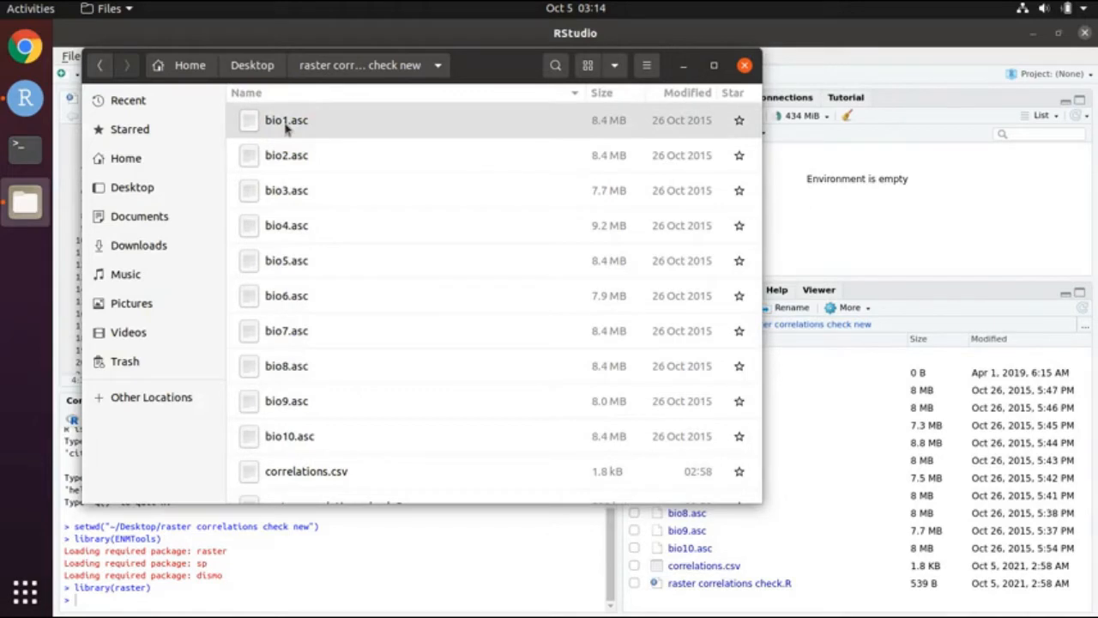
{"action": "left_click", "coordinate": [745, 67]}
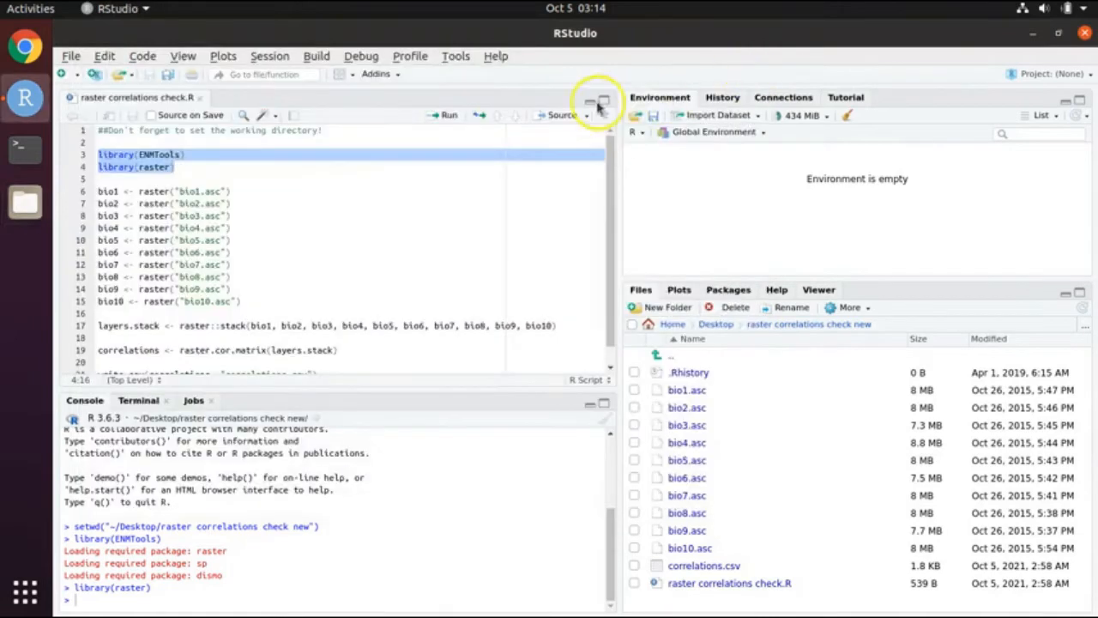
Step: Run script lines 6–15 to load bio1 through bio10 as RasterLayer objects
{"action": "left_click", "coordinate": [98, 190]}
{"action": "left_click_drag", "start_coordinate": [151, 191], "coordinate": [264, 297]}
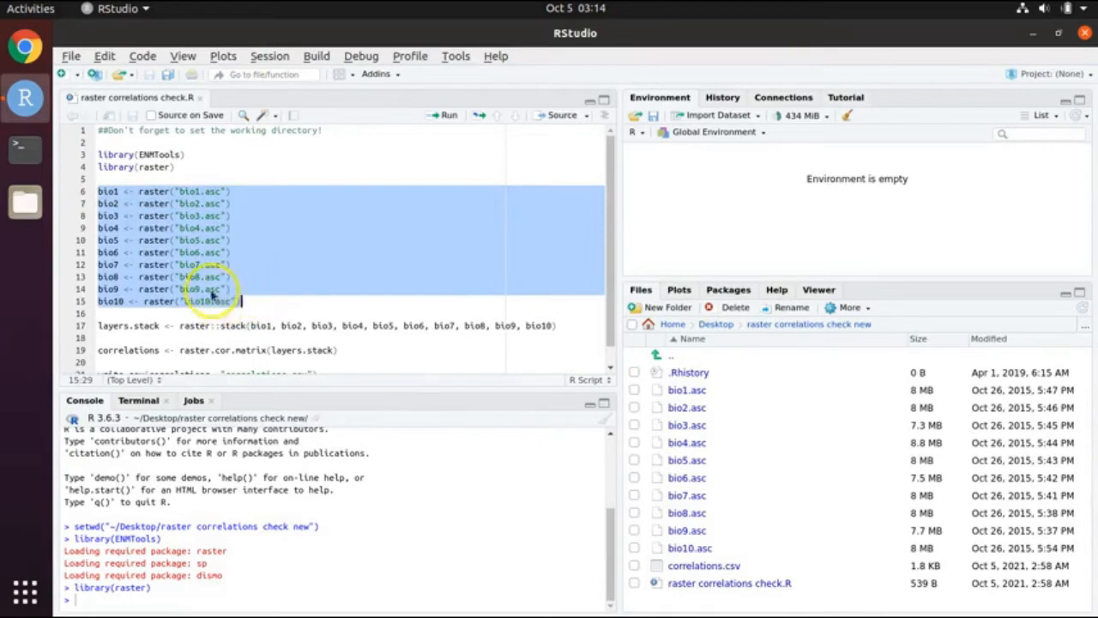
{"action": "left_click", "coordinate": [446, 116]}
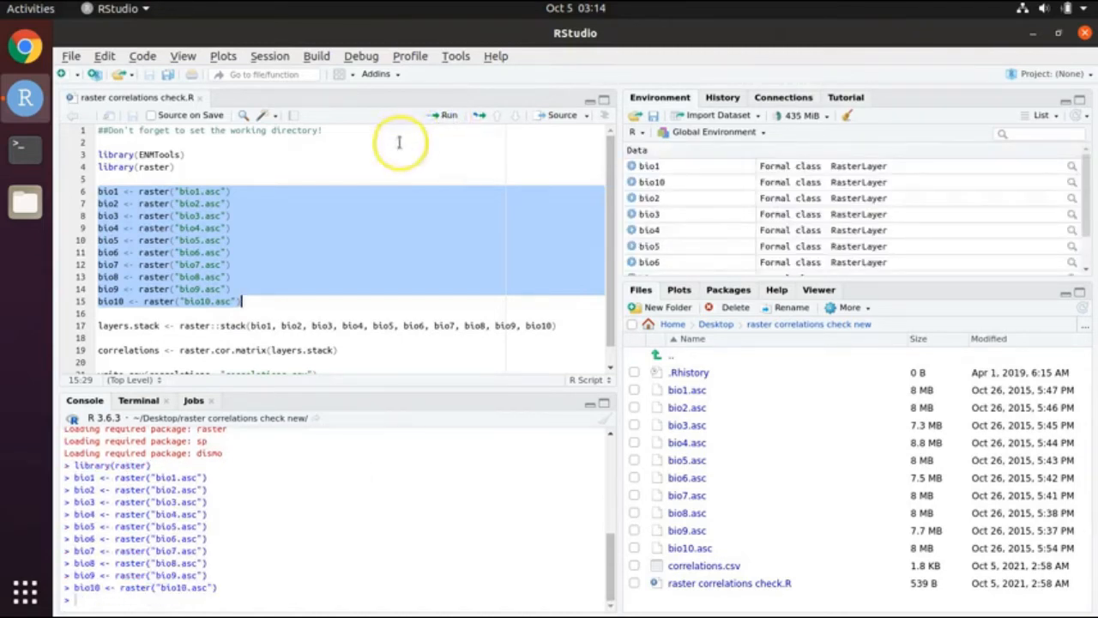
{"action": "left_click", "coordinate": [105, 326]}
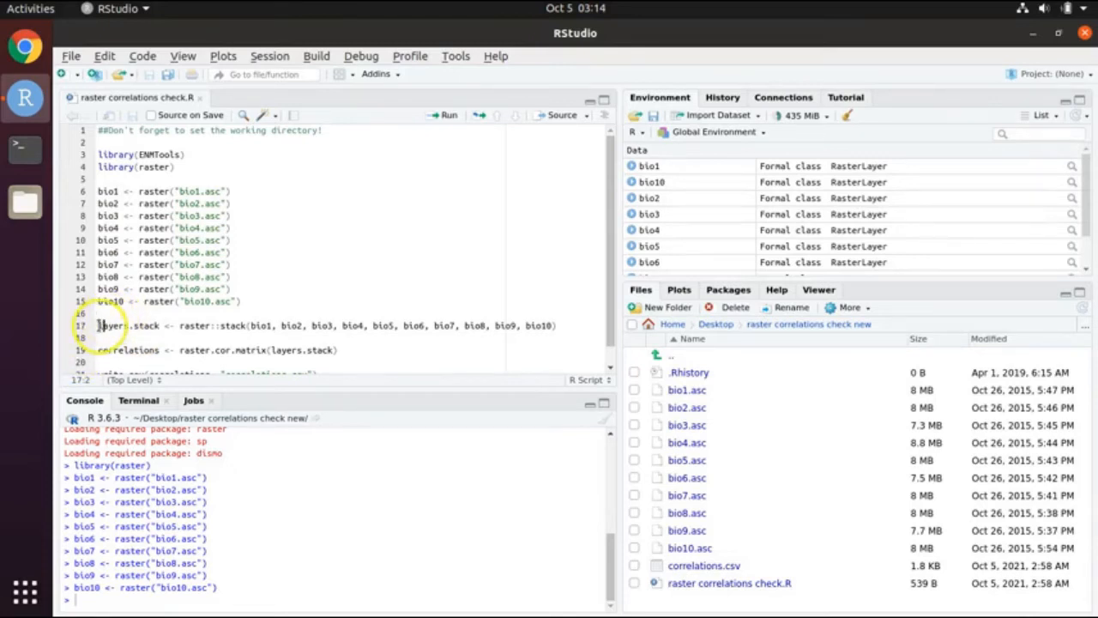
Step: Select and run line 17 to build layers.stack from the ten rasters
{"action": "double_click", "coordinate": [99, 325]}
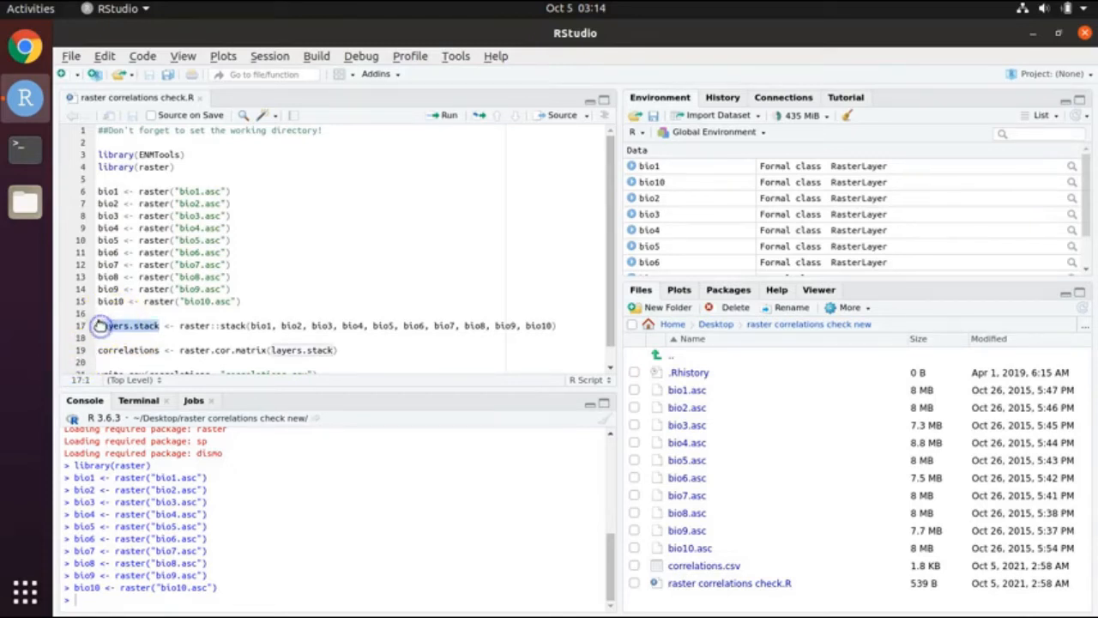
{"action": "left_click", "coordinate": [99, 325]}
{"action": "double_click", "coordinate": [100, 325]}
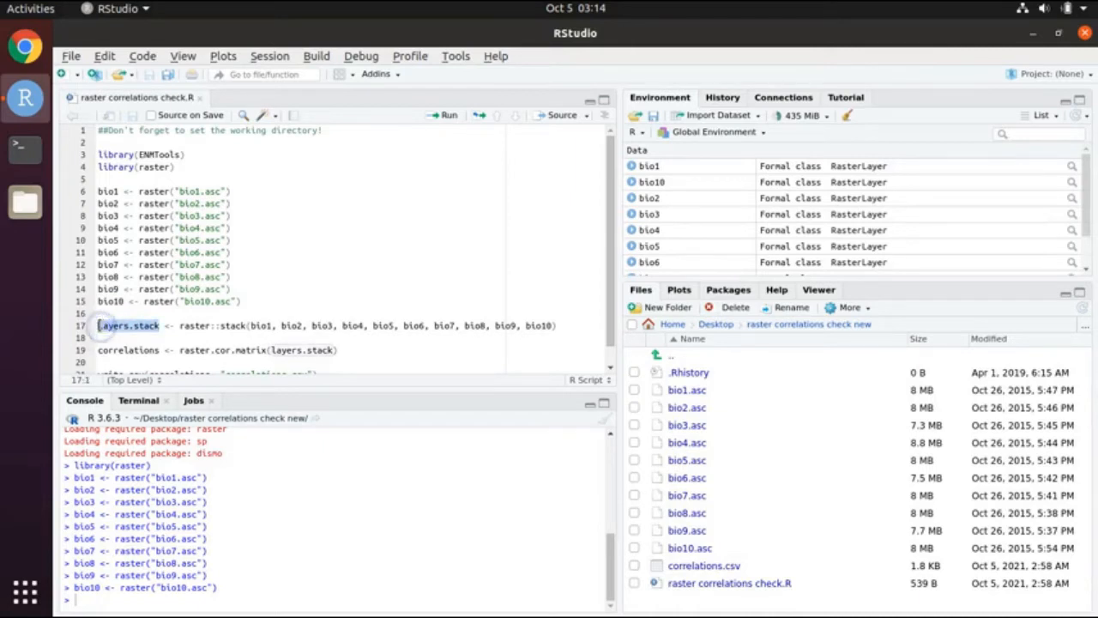
{"action": "left_click", "coordinate": [99, 325]}
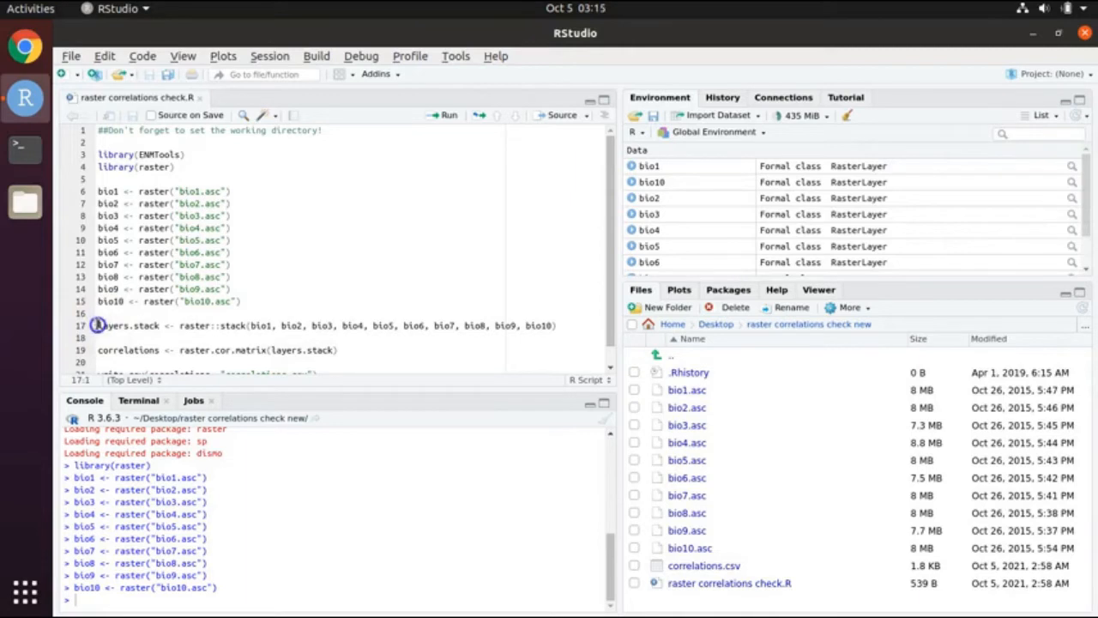
{"action": "left_click_drag", "start_coordinate": [97, 325], "coordinate": [557, 325]}
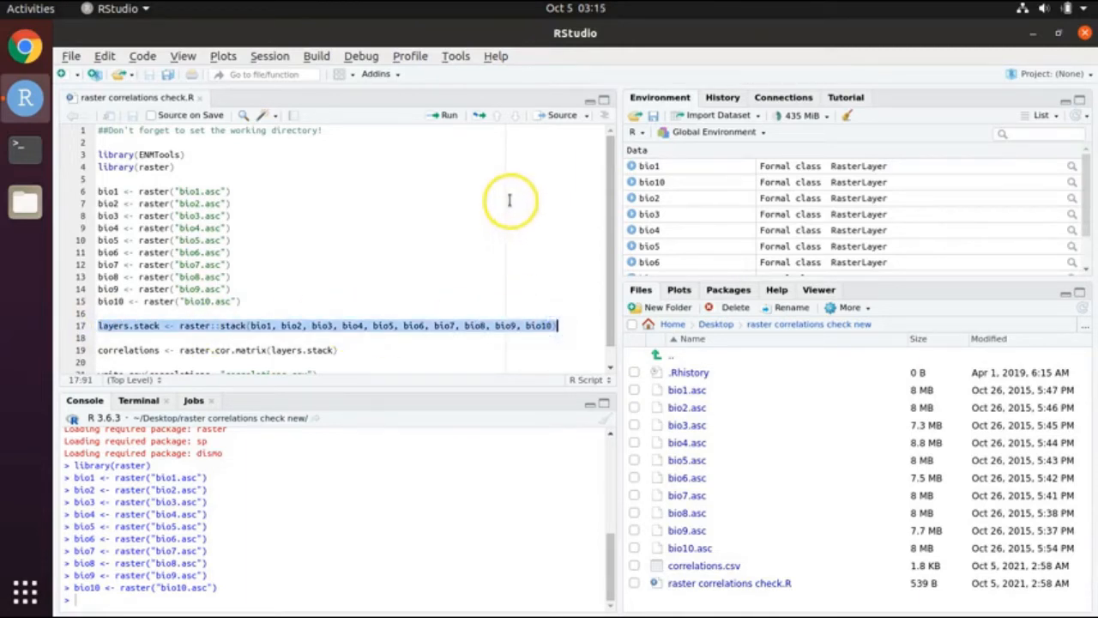
{"action": "left_click", "coordinate": [451, 116]}
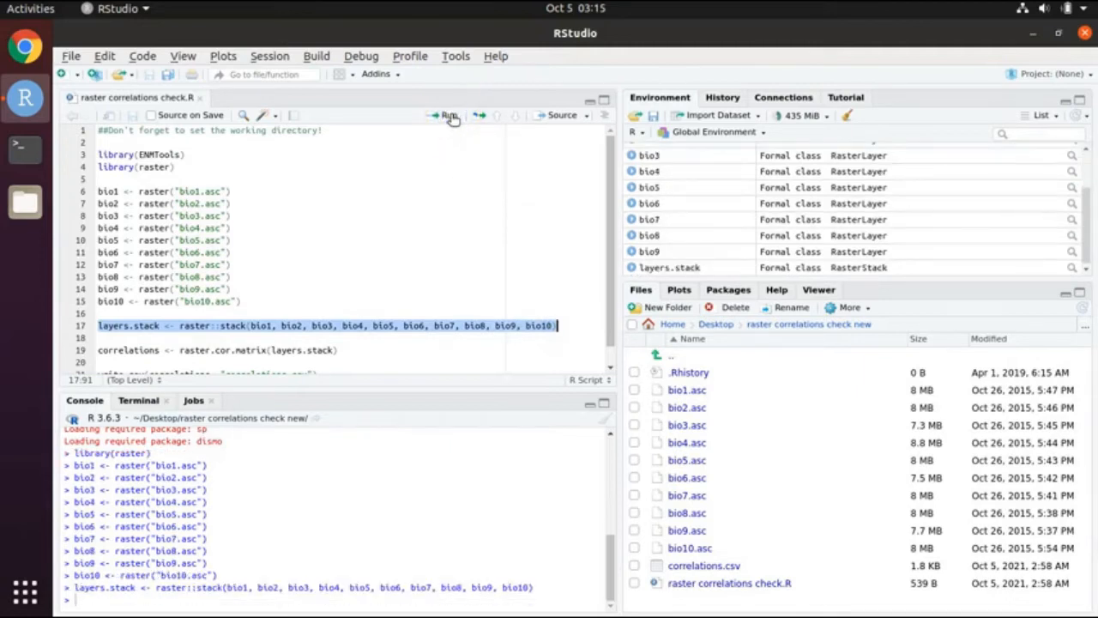
Step: Select the correlations <- raster.cor.matrix(layers.stack) line ready to run
{"action": "left_click_drag", "start_coordinate": [608, 290], "coordinate": [609, 323]}
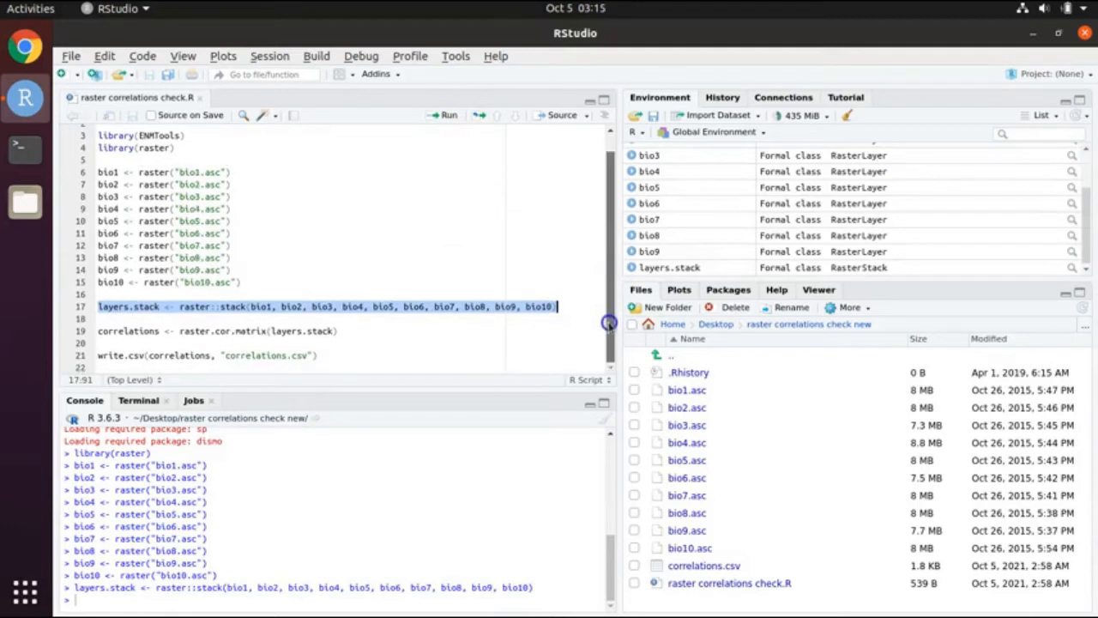
{"action": "left_click", "coordinate": [155, 330]}
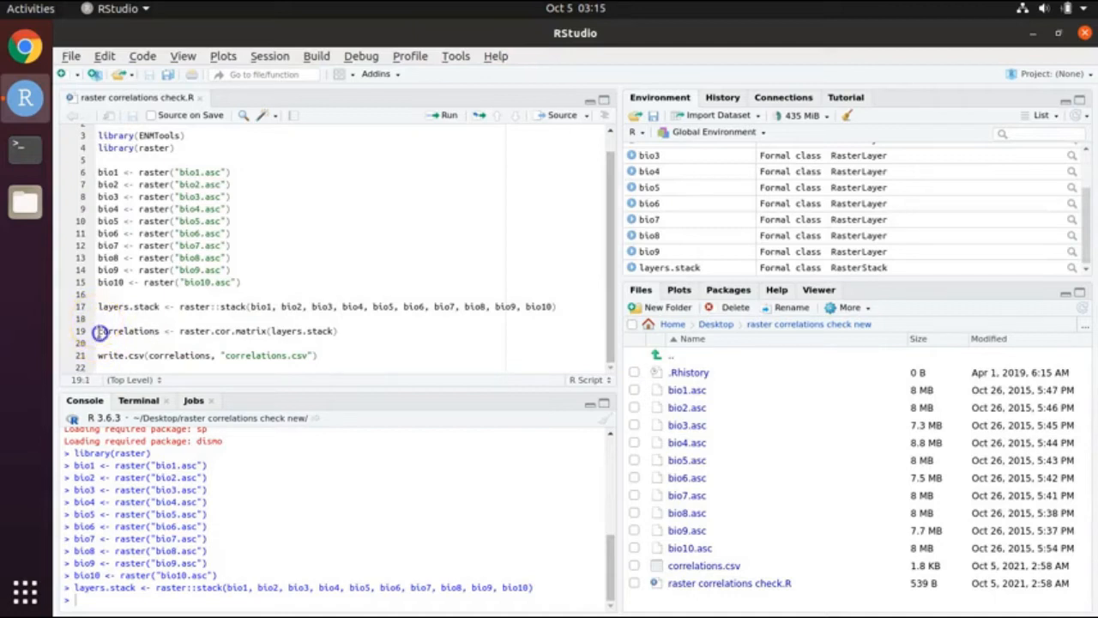
{"action": "left_click_drag", "start_coordinate": [110, 332], "coordinate": [343, 331]}
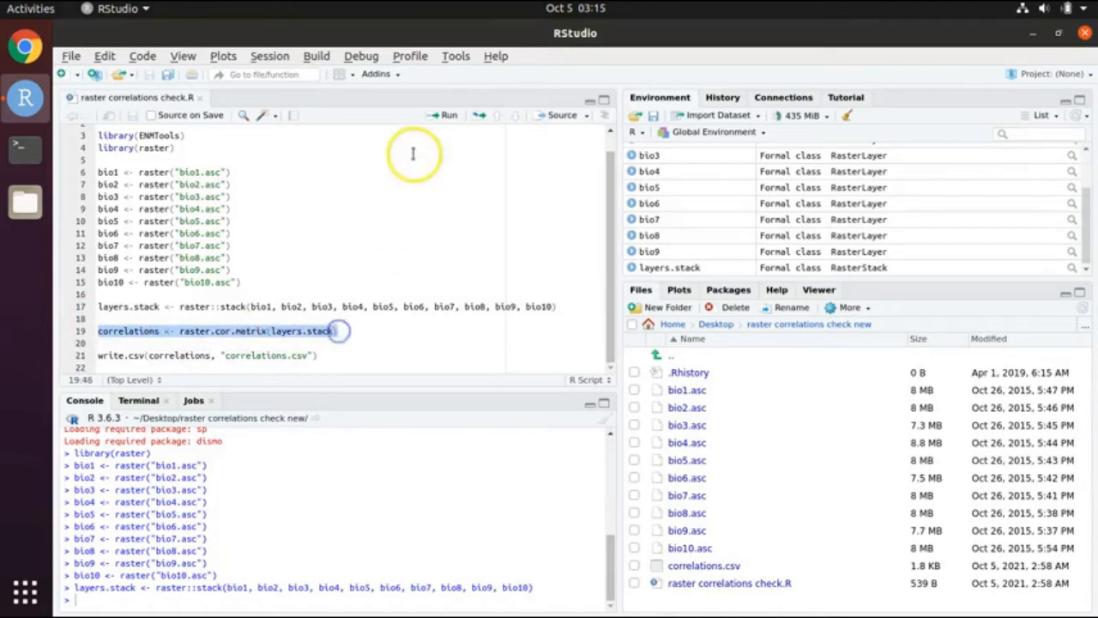
Step: Run line 19, raster.cor.matrix(layers.stack), to build the 10×10 correlations matrix
{"action": "left_click", "coordinate": [451, 116]}
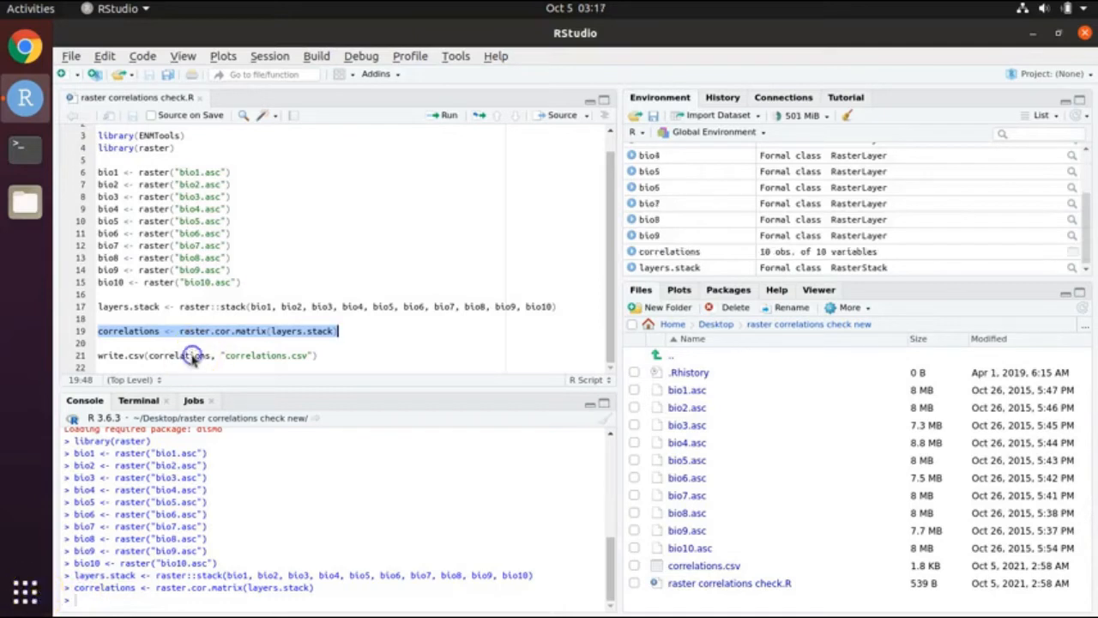
{"action": "left_click", "coordinate": [193, 356]}
{"action": "left_click", "coordinate": [96, 355]}
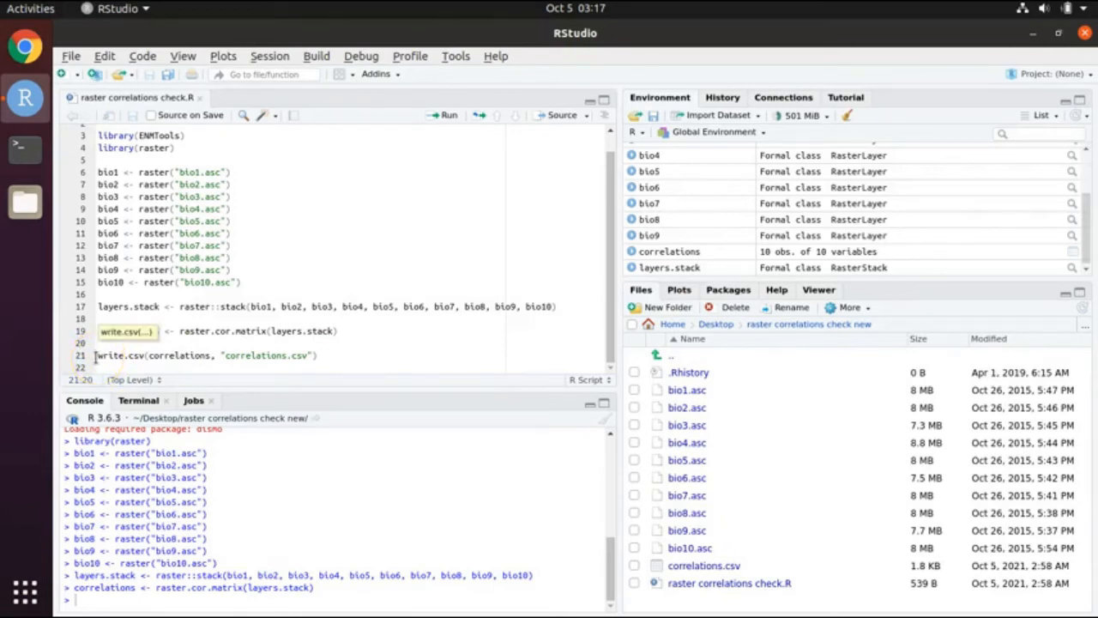
Step: Run write.csv(correlations, "correlations.csv") to rewrite correlations.csv with the new matrix
{"action": "left_click", "coordinate": [97, 356]}
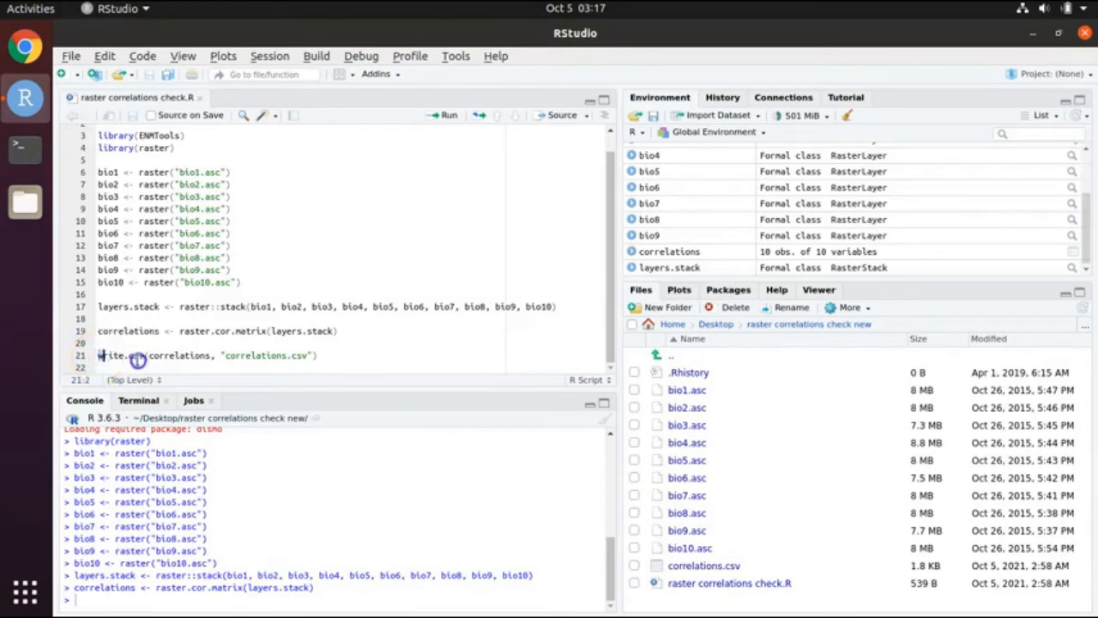
{"action": "left_click_drag", "start_coordinate": [138, 358], "coordinate": [321, 355]}
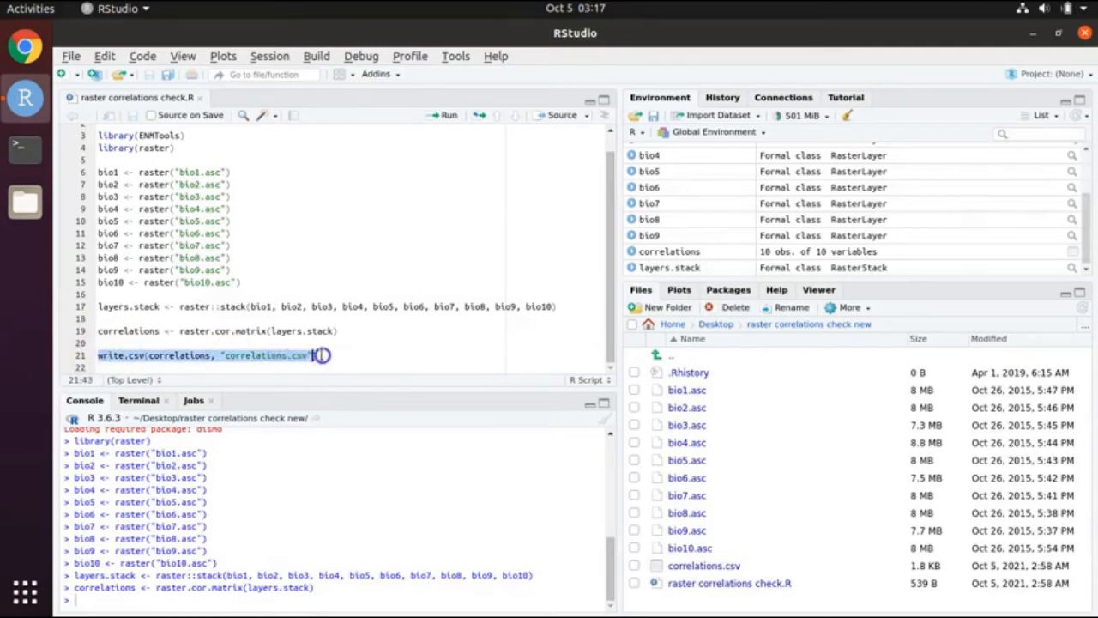
{"action": "left_click", "coordinate": [450, 117]}
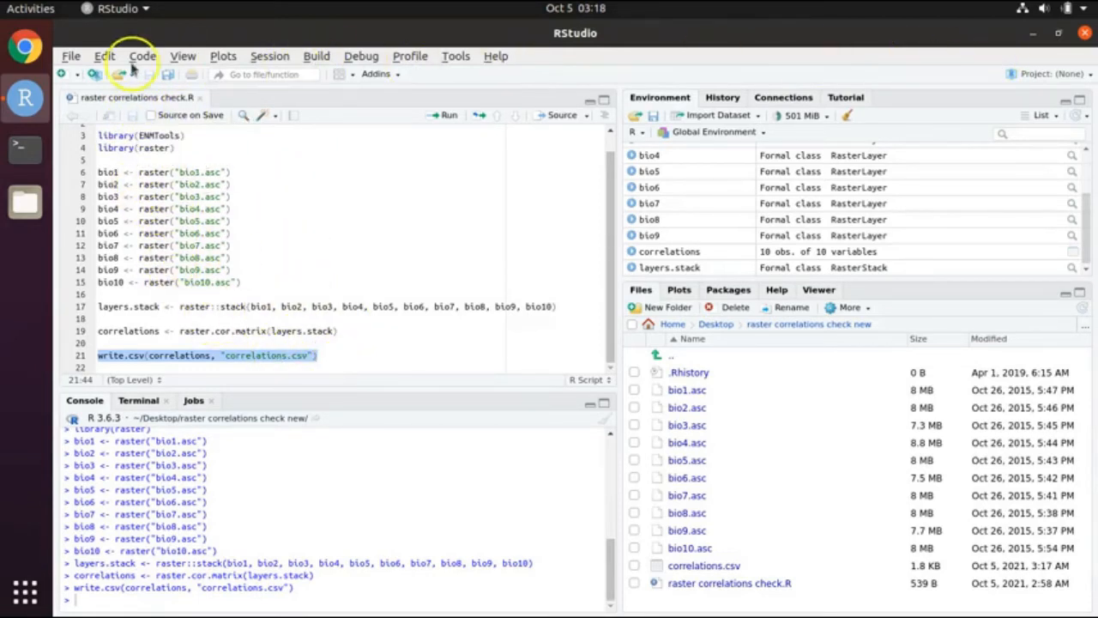
Step: Quit the RStudio session without saving the workspace image
{"action": "left_click", "coordinate": [69, 60]}
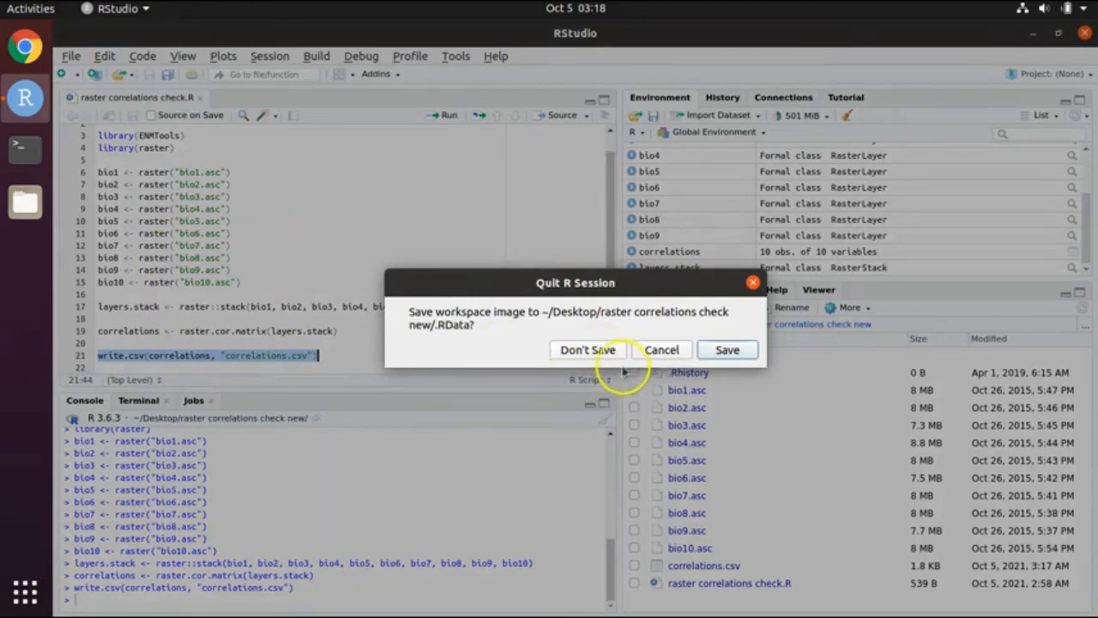
{"action": "left_click", "coordinate": [596, 350]}
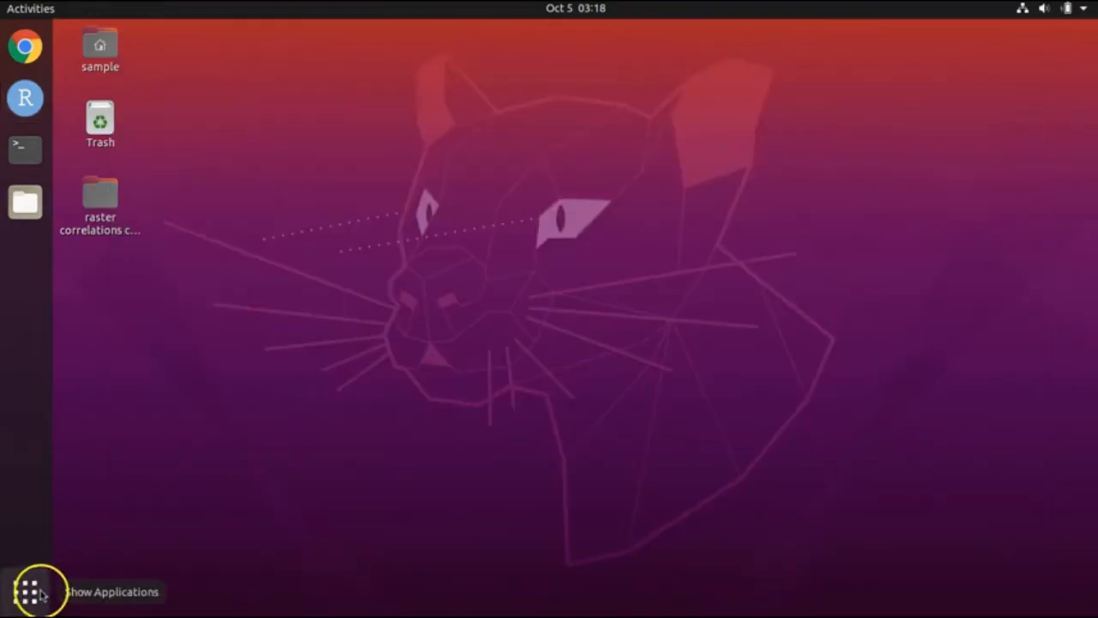
Step: Open correlations.csv from the raster correlations desktop folder in LibreOffice Calc
{"action": "left_click", "coordinate": [99, 206]}
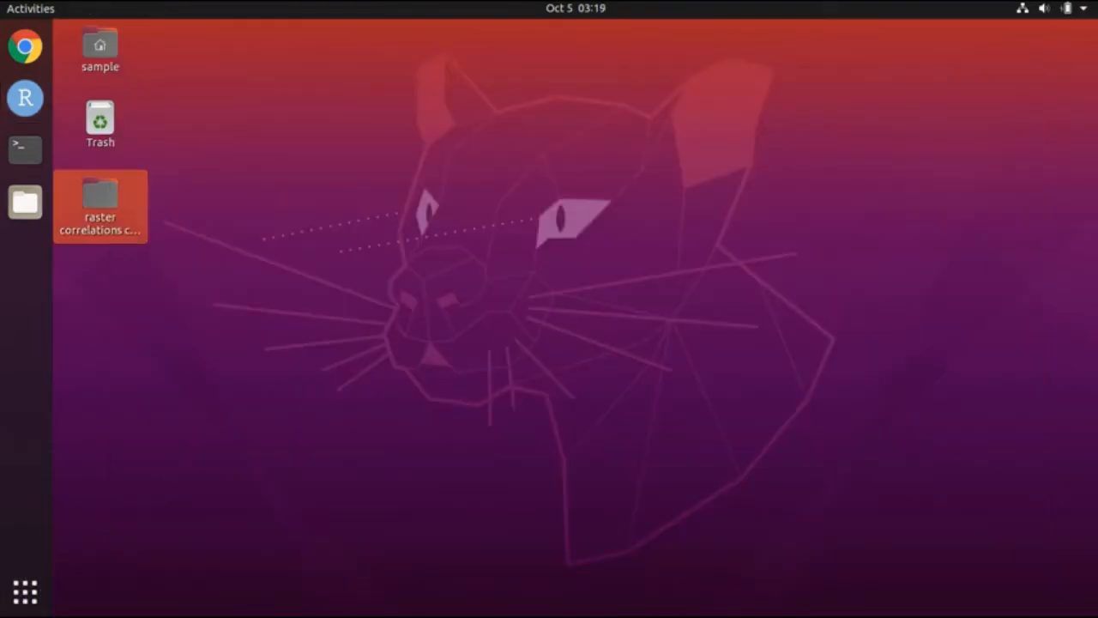
{"action": "double_click", "coordinate": [109, 202]}
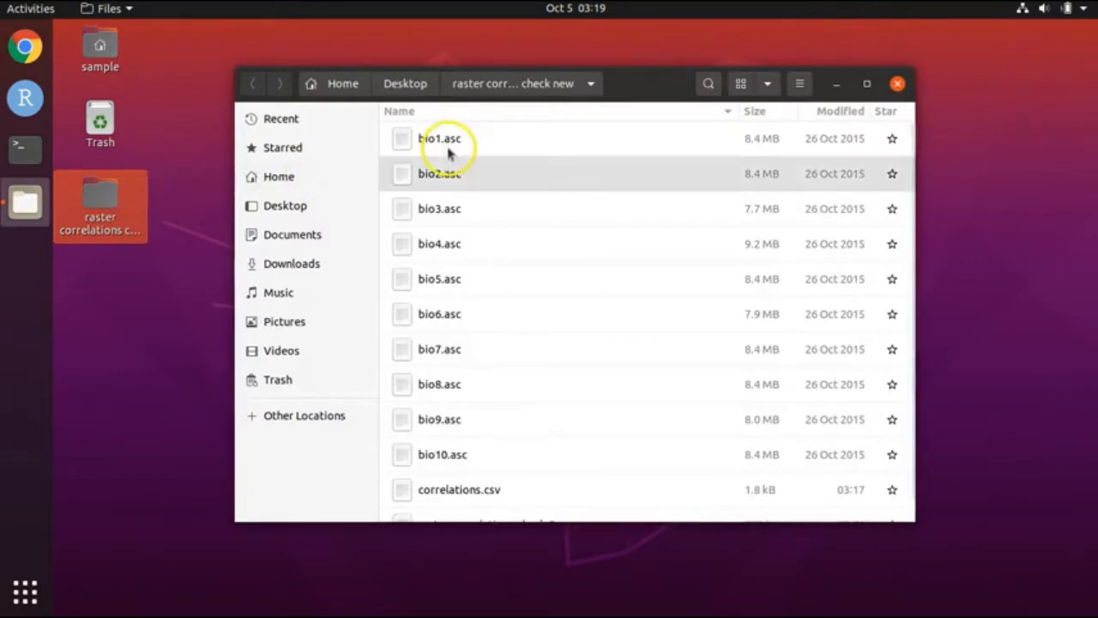
{"action": "double_click", "coordinate": [481, 491]}
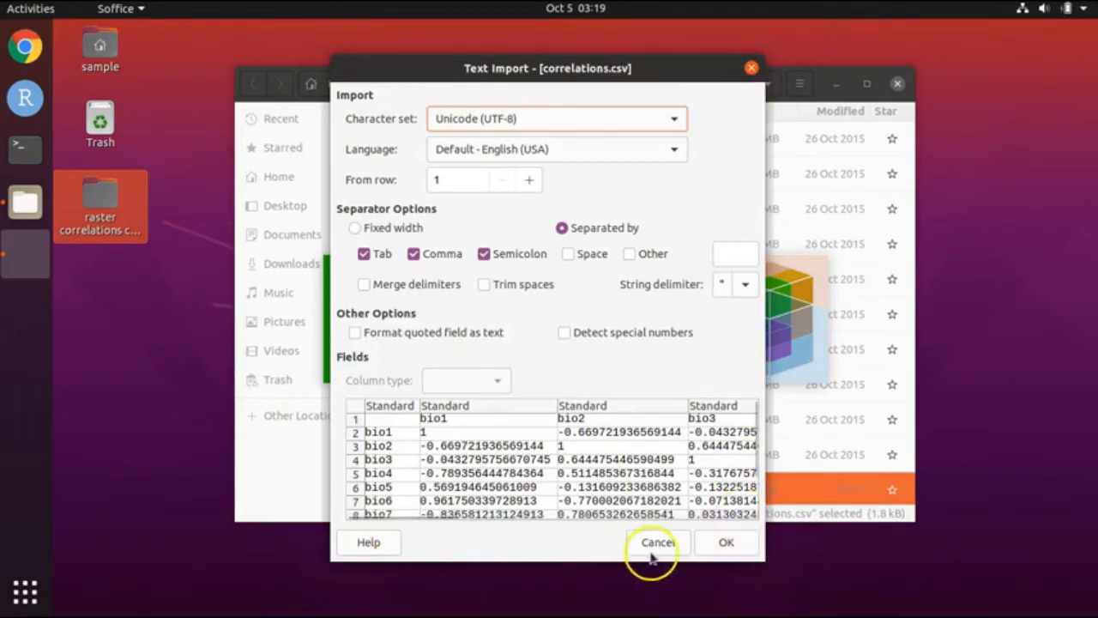
Step: Accept the Text Import settings, then dismiss the tip of the day and version notice
{"action": "left_click", "coordinate": [711, 548]}
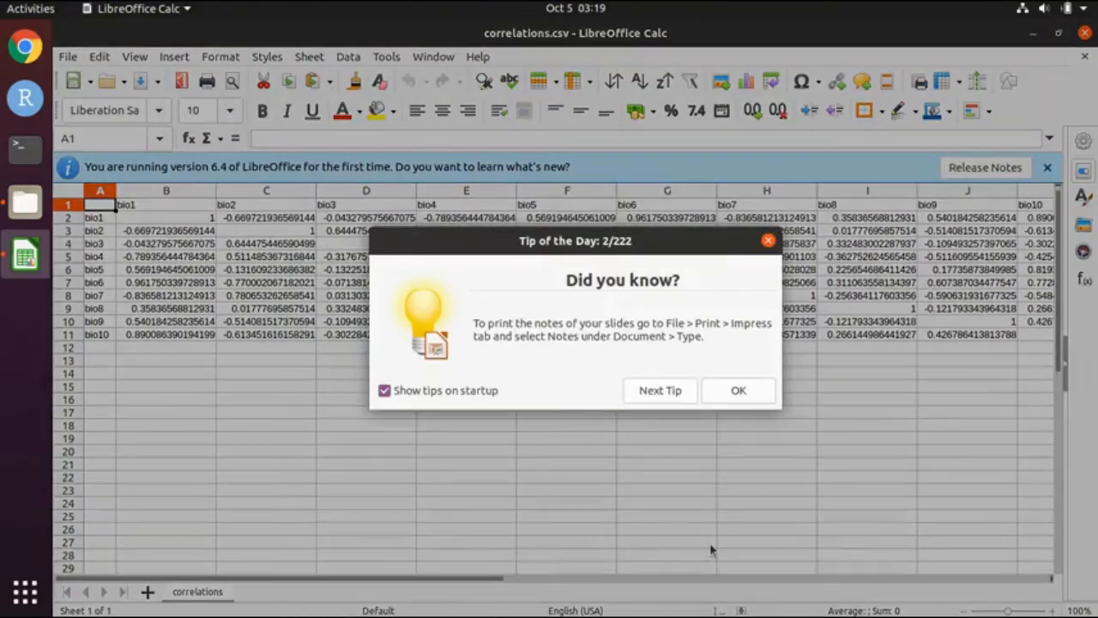
{"action": "left_click", "coordinate": [383, 392]}
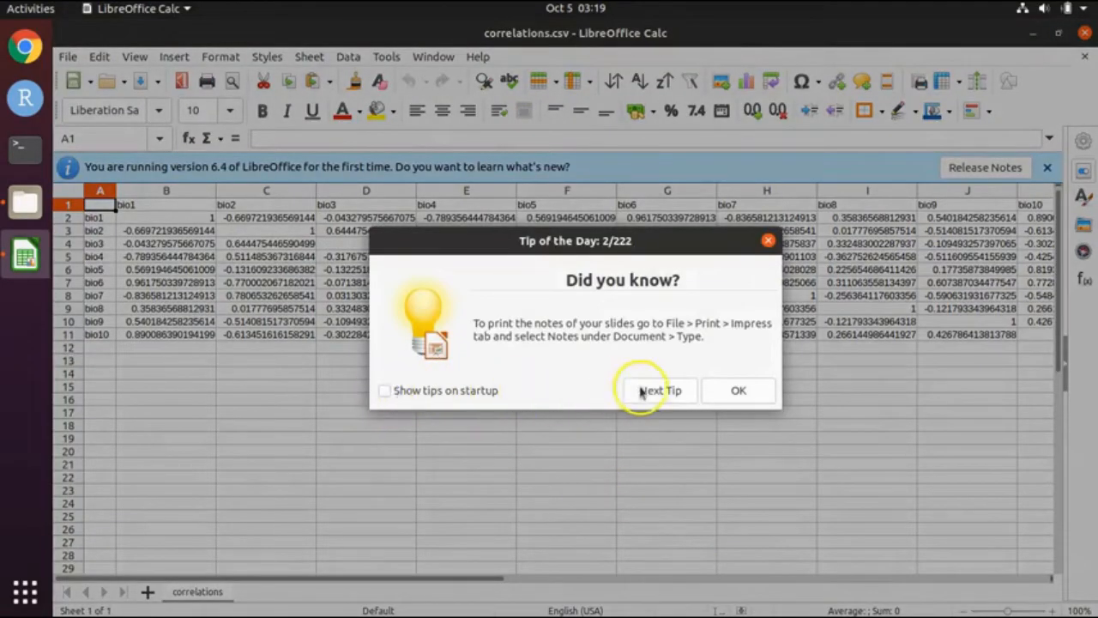
{"action": "left_click", "coordinate": [762, 393]}
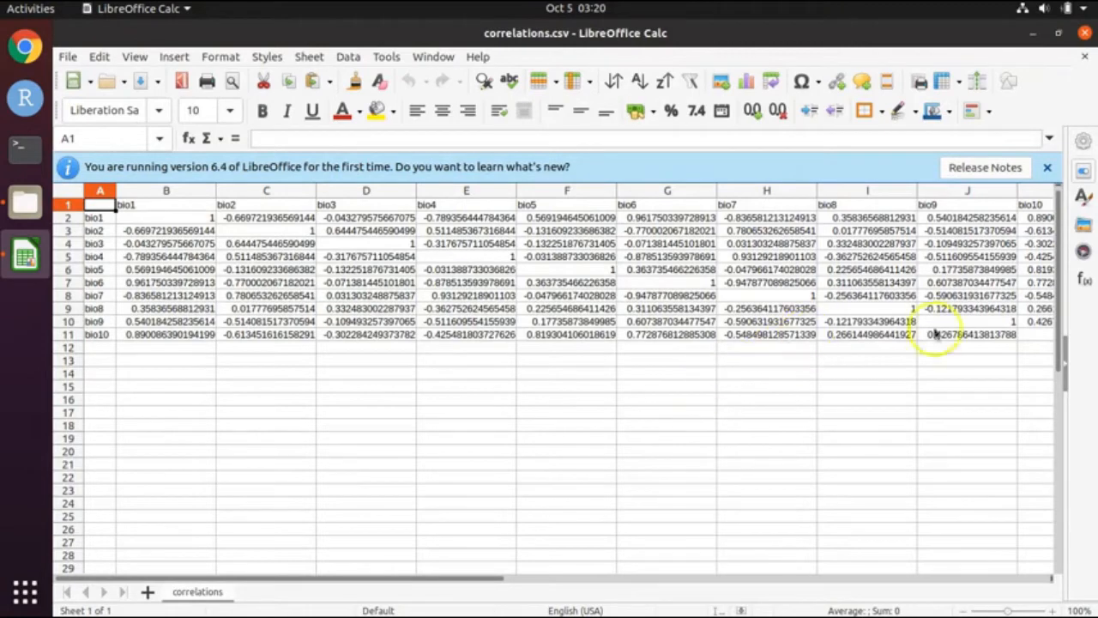
{"action": "left_click", "coordinate": [1046, 168]}
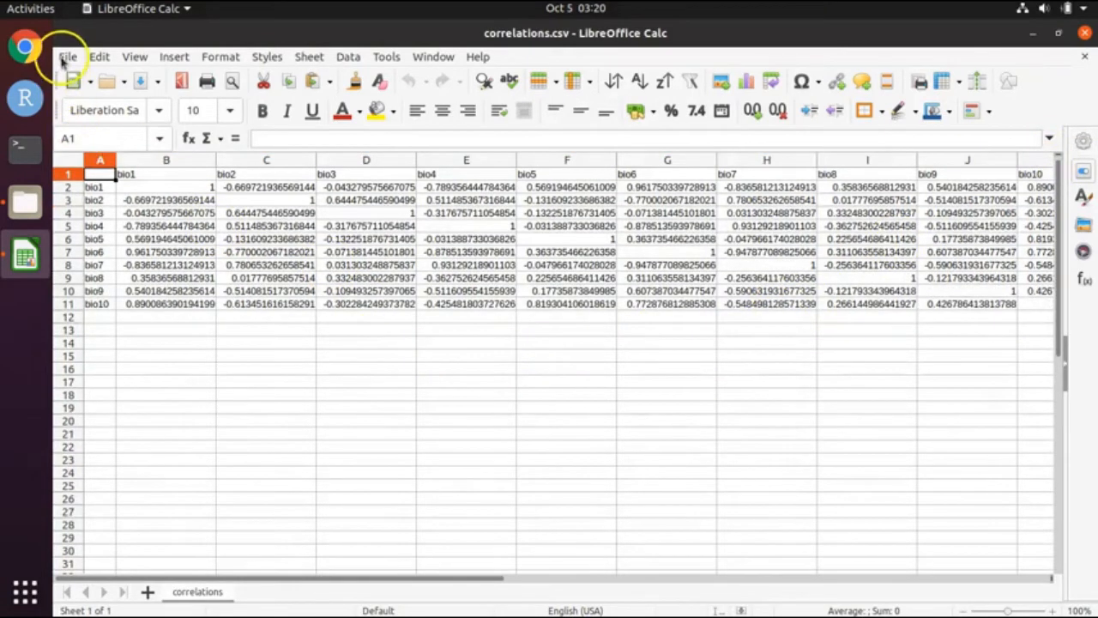
Step: Save the table as correlations.xlsx in Excel 2007–365 format, keeping that format
{"action": "left_click", "coordinate": [66, 58]}
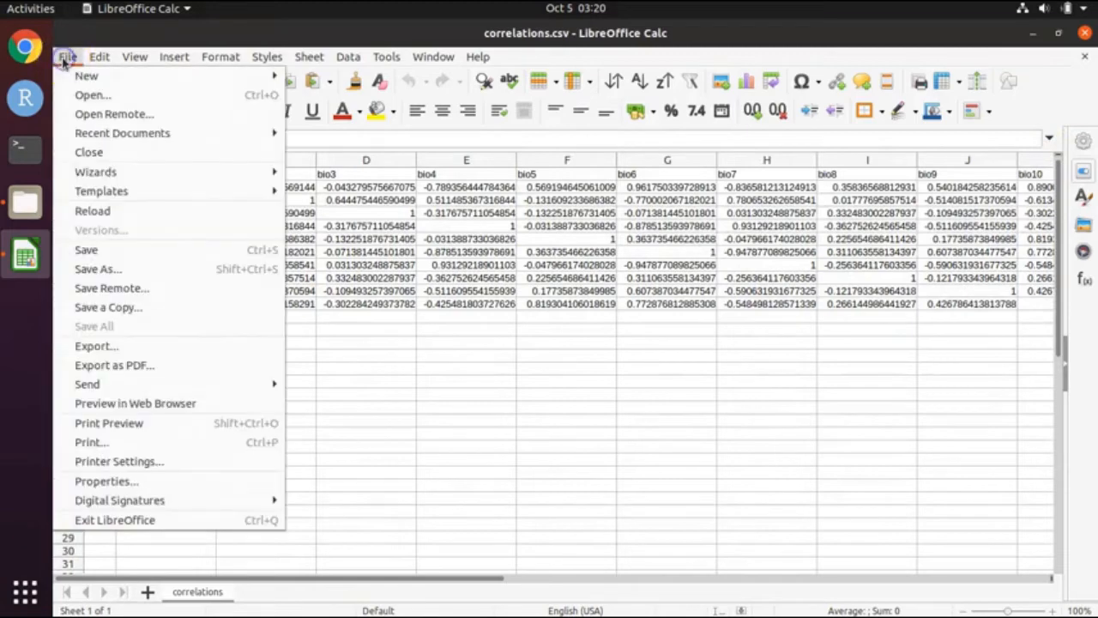
{"action": "left_click", "coordinate": [120, 268]}
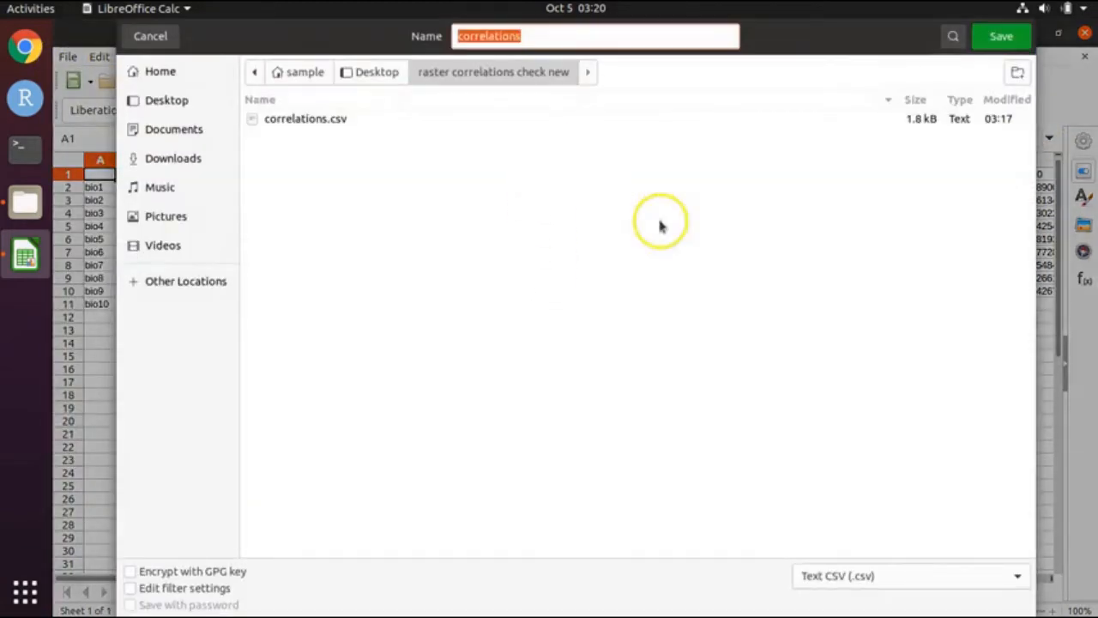
{"action": "left_click", "coordinate": [933, 581]}
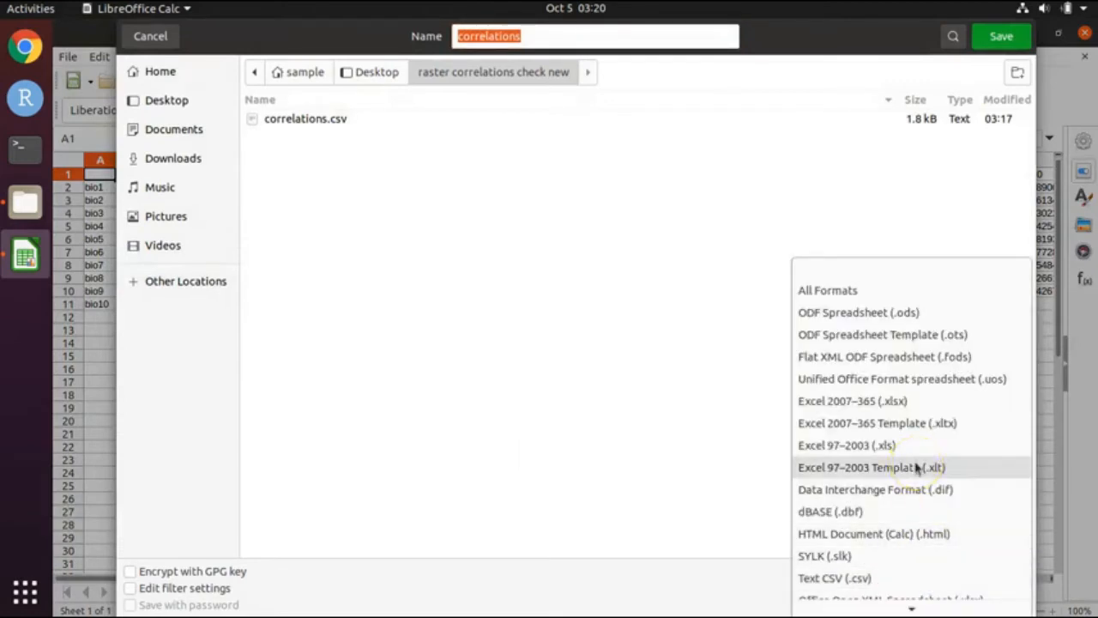
{"action": "left_click", "coordinate": [904, 403]}
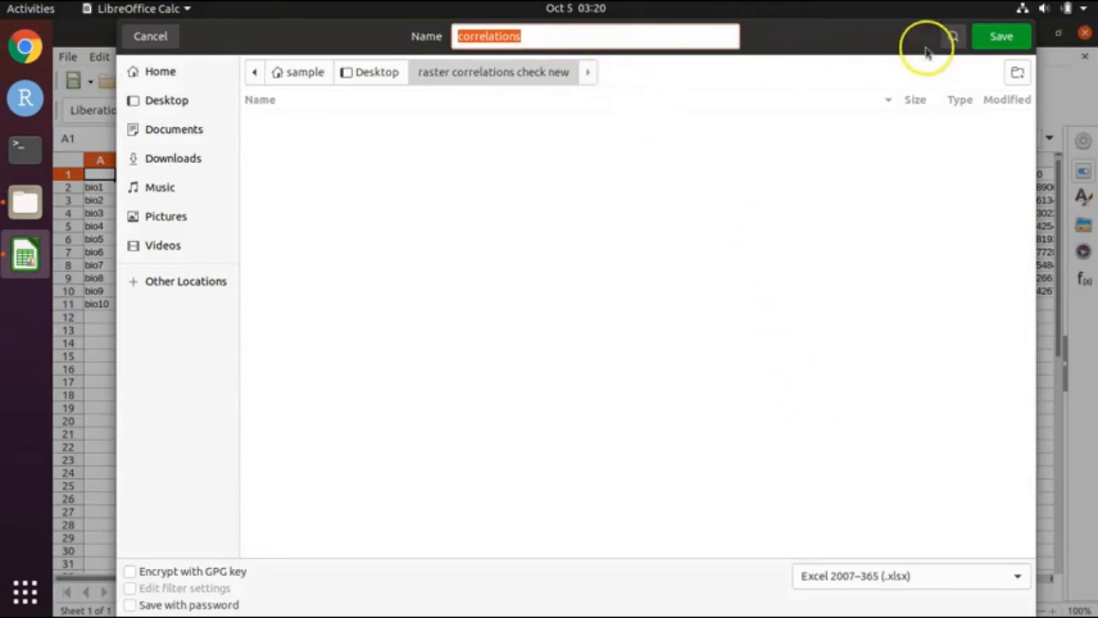
{"action": "left_click", "coordinate": [1013, 36]}
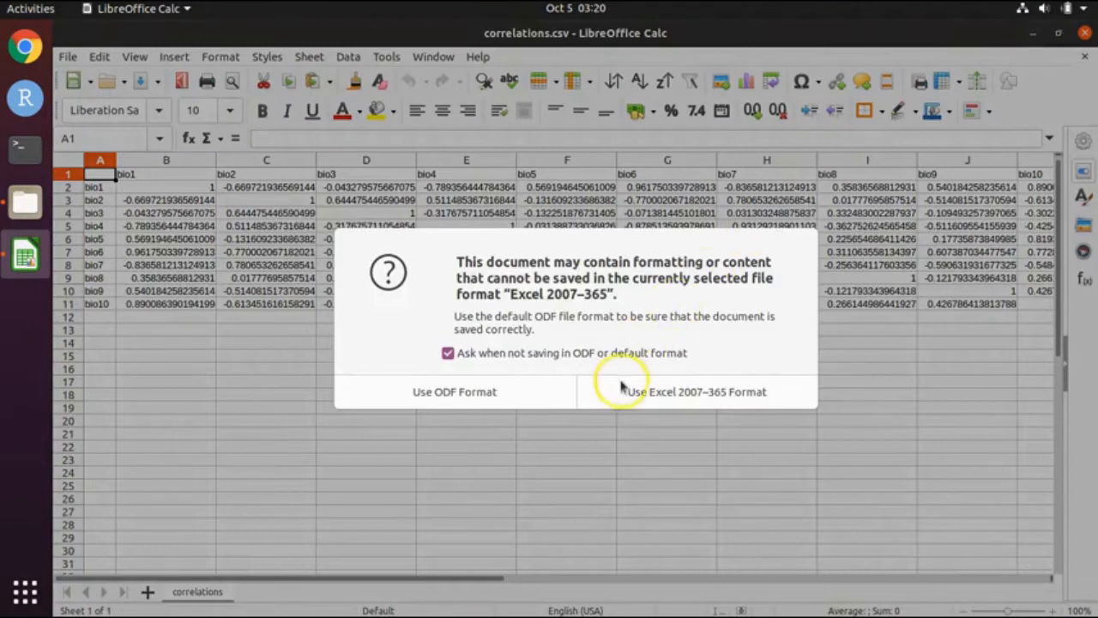
{"action": "left_click", "coordinate": [530, 354]}
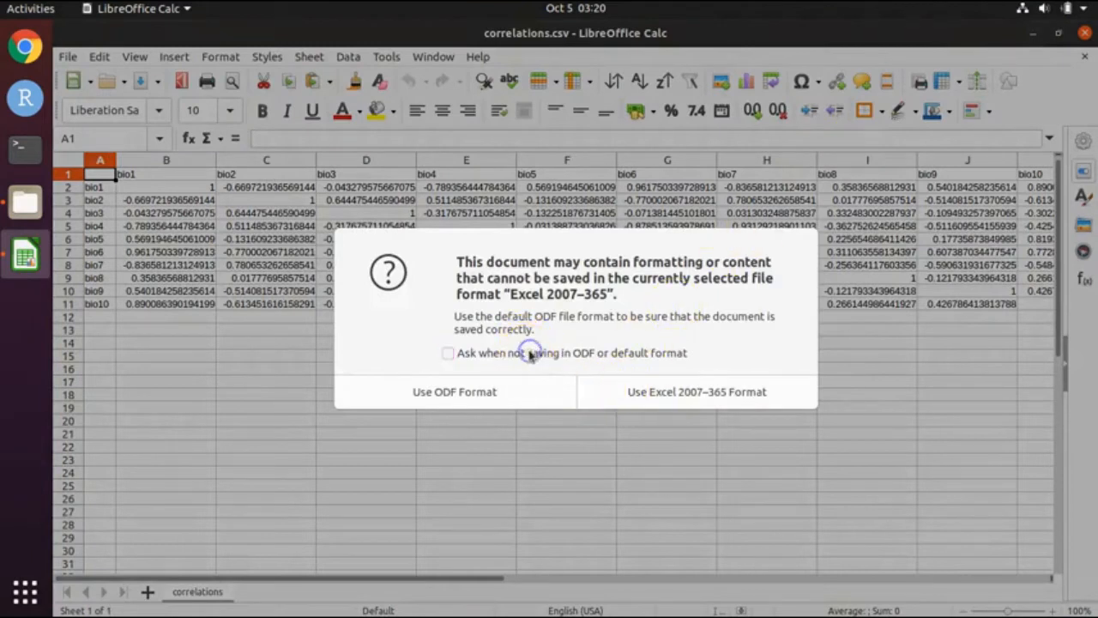
{"action": "left_click", "coordinate": [685, 398]}
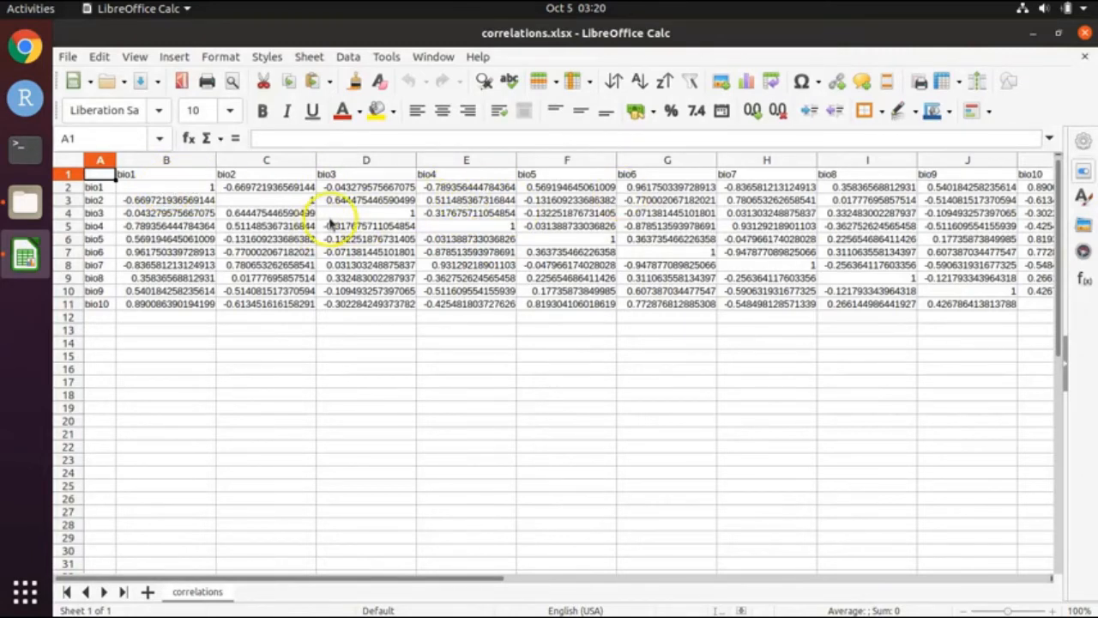
Step: Freeze the bio header row and label column at cell B2, then save the workbook
{"action": "left_click", "coordinate": [143, 186]}
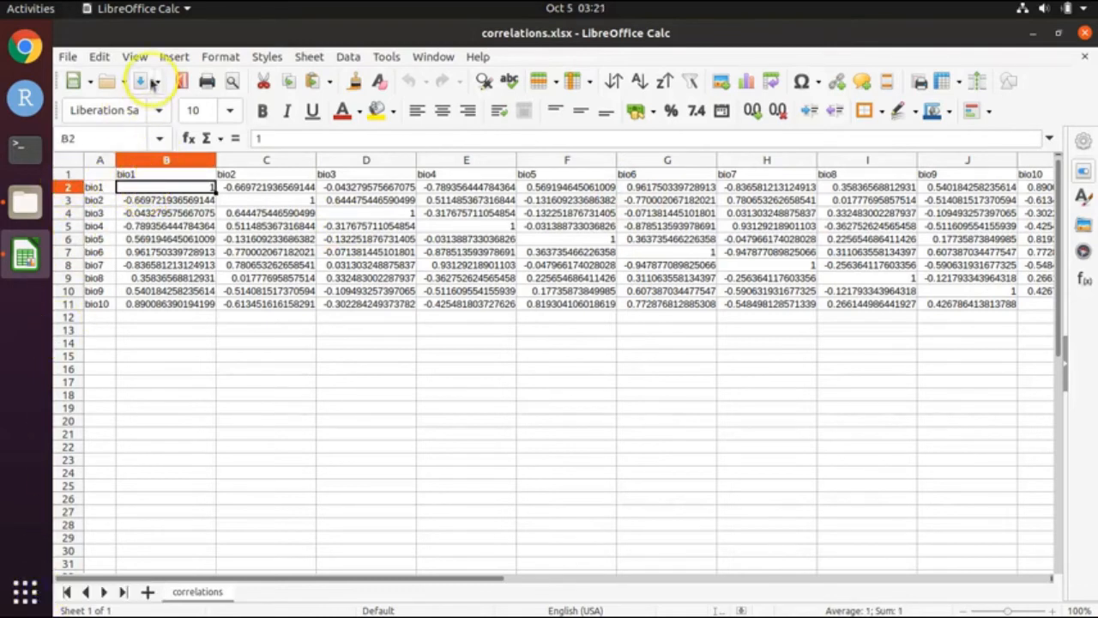
{"action": "left_click", "coordinate": [135, 57]}
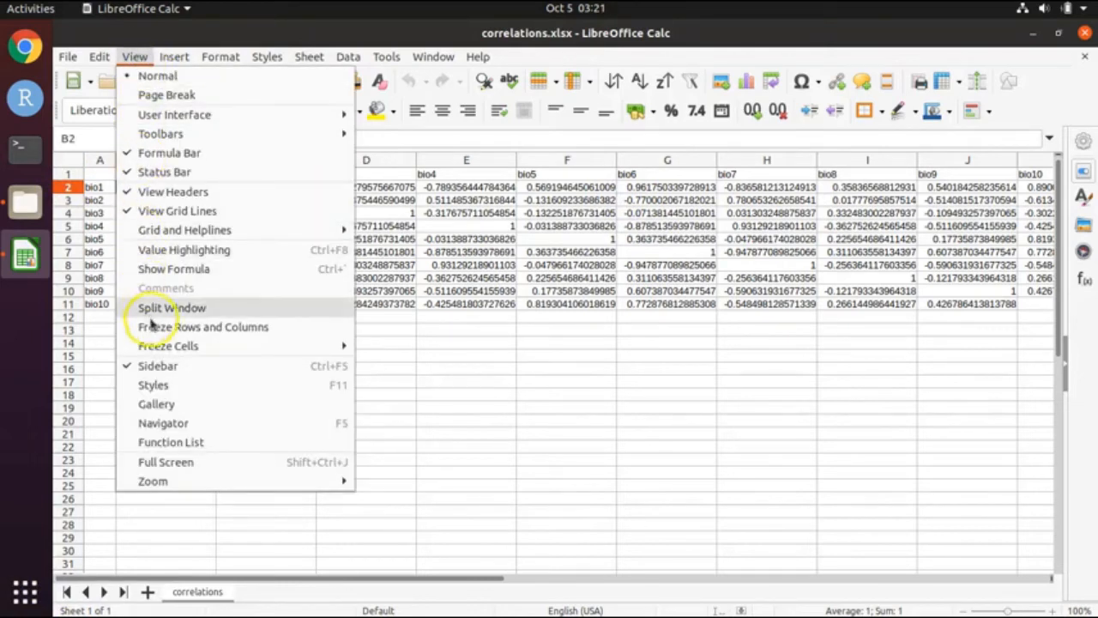
{"action": "left_click", "coordinate": [154, 331]}
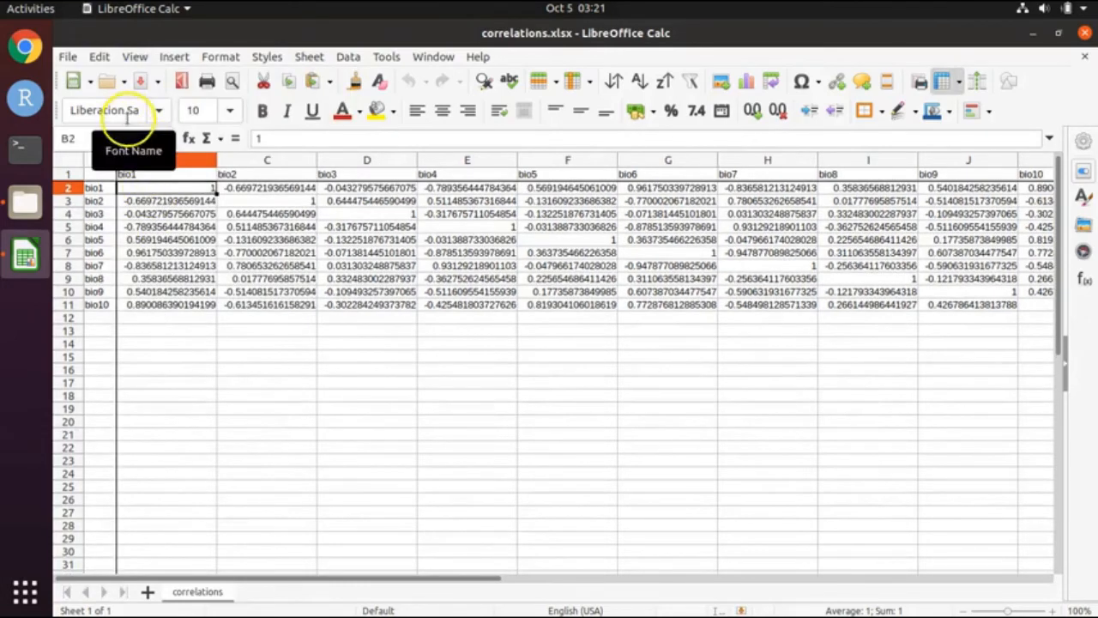
{"action": "left_click", "coordinate": [69, 58]}
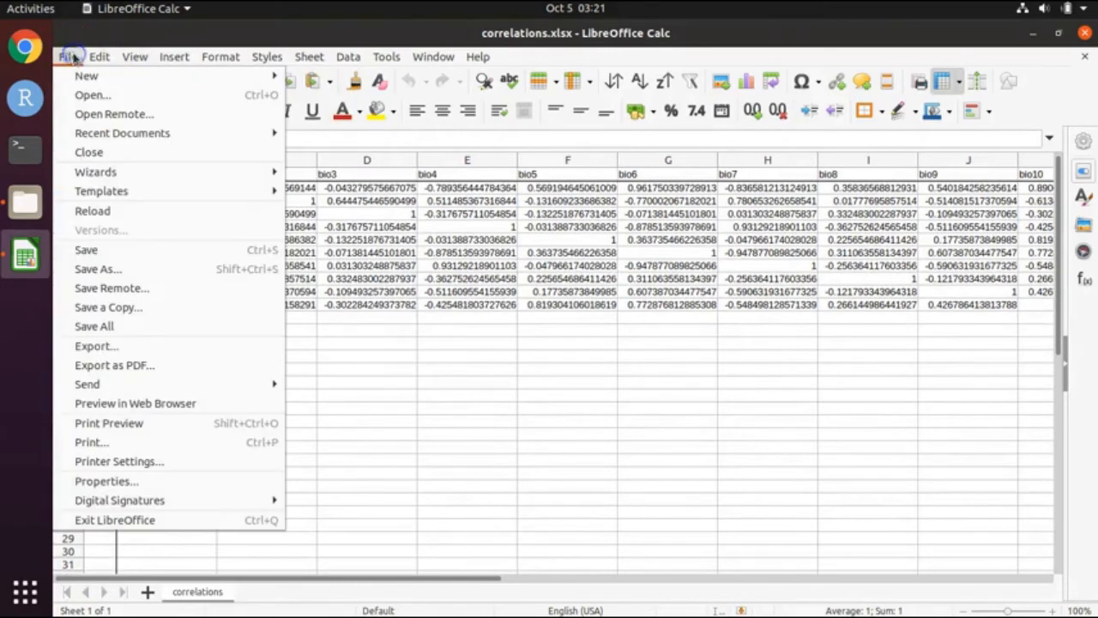
{"action": "left_click", "coordinate": [112, 256]}
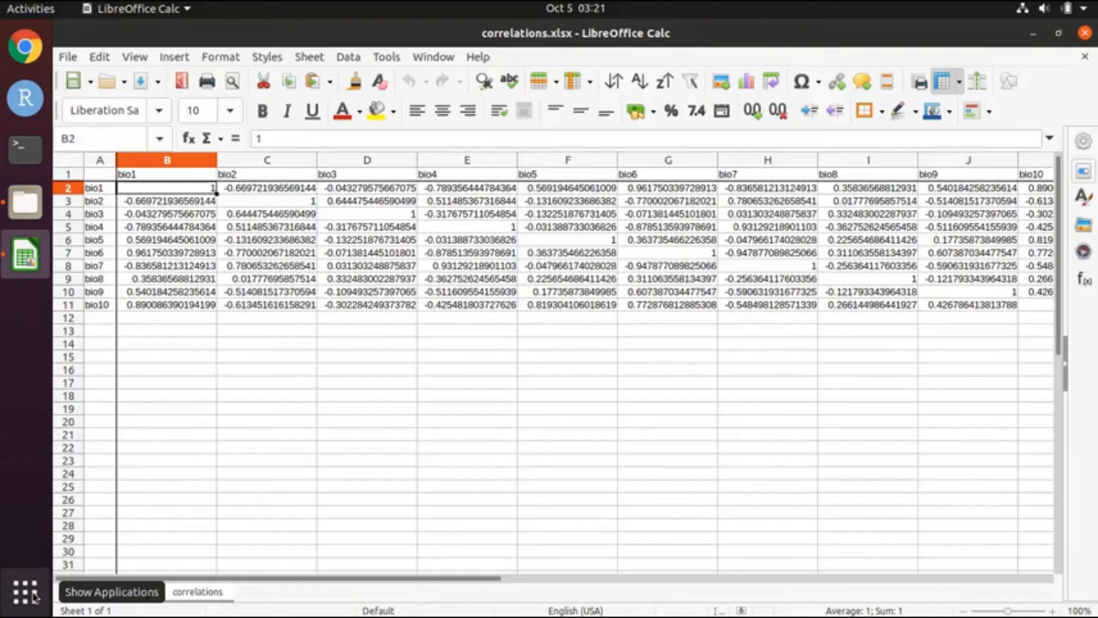
{"action": "key", "text": "Right"}
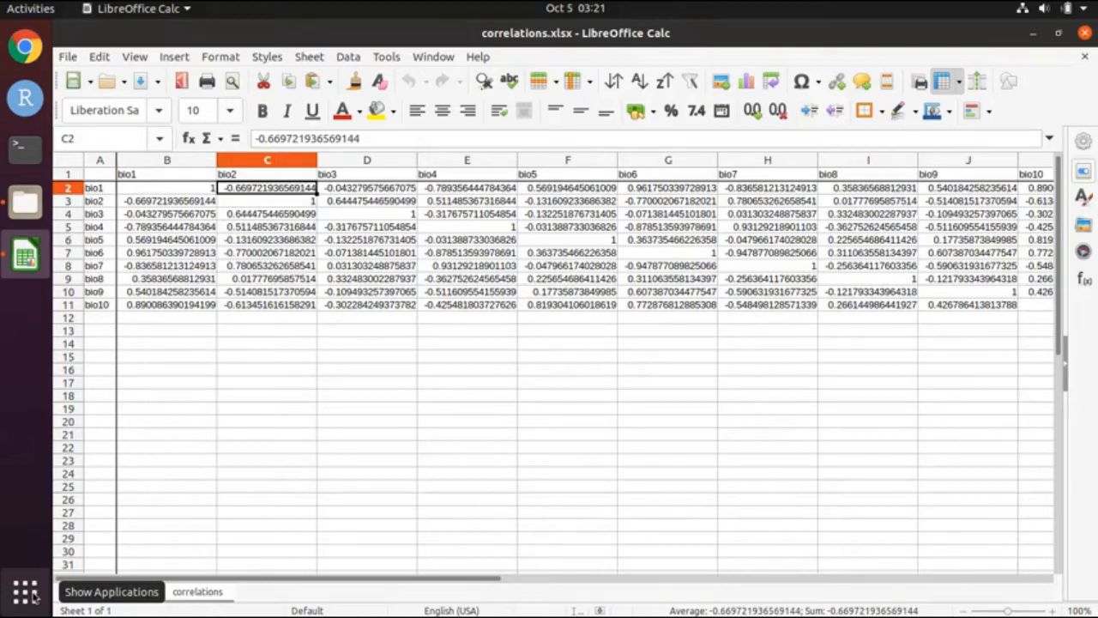
{"action": "key", "text": "Left"}
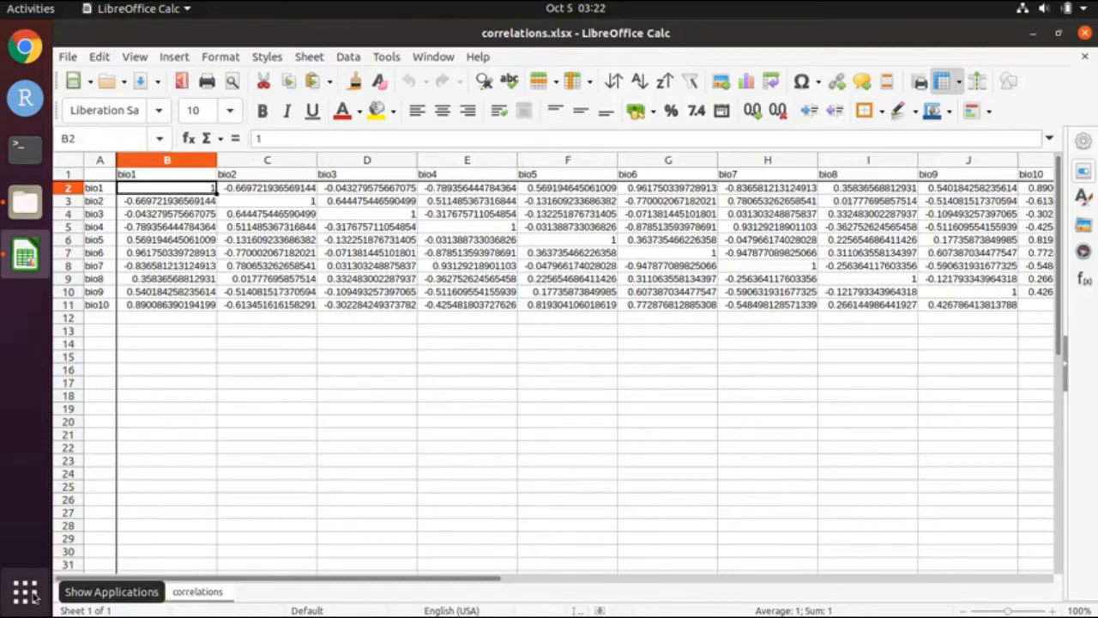
{"action": "key", "text": "Down"}
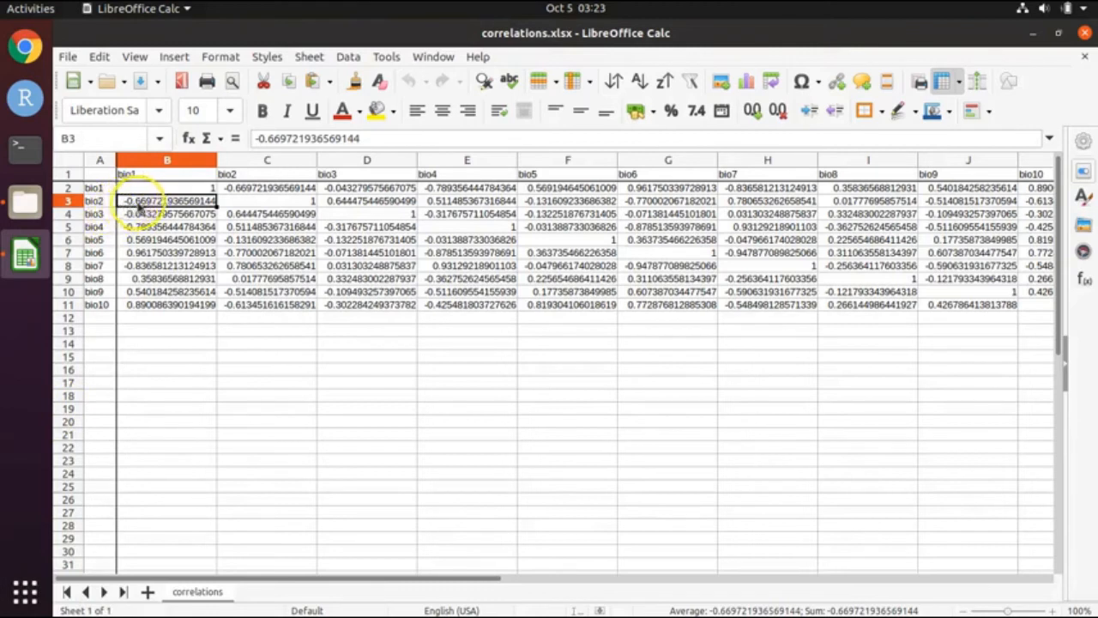
{"action": "left_click", "coordinate": [170, 305]}
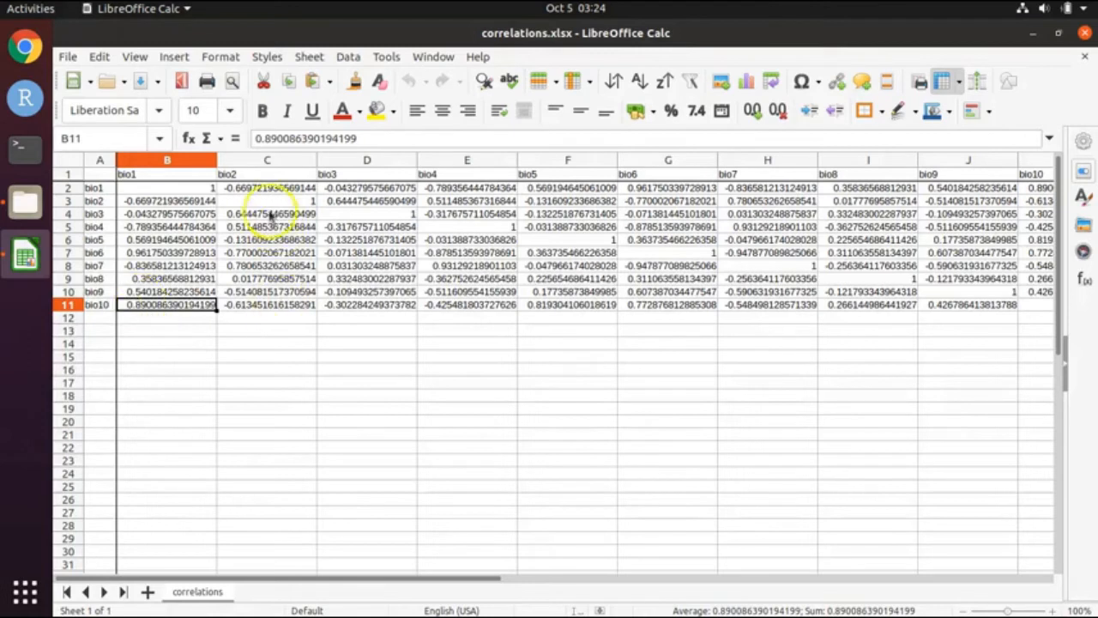
{"action": "left_click", "coordinate": [166, 163]}
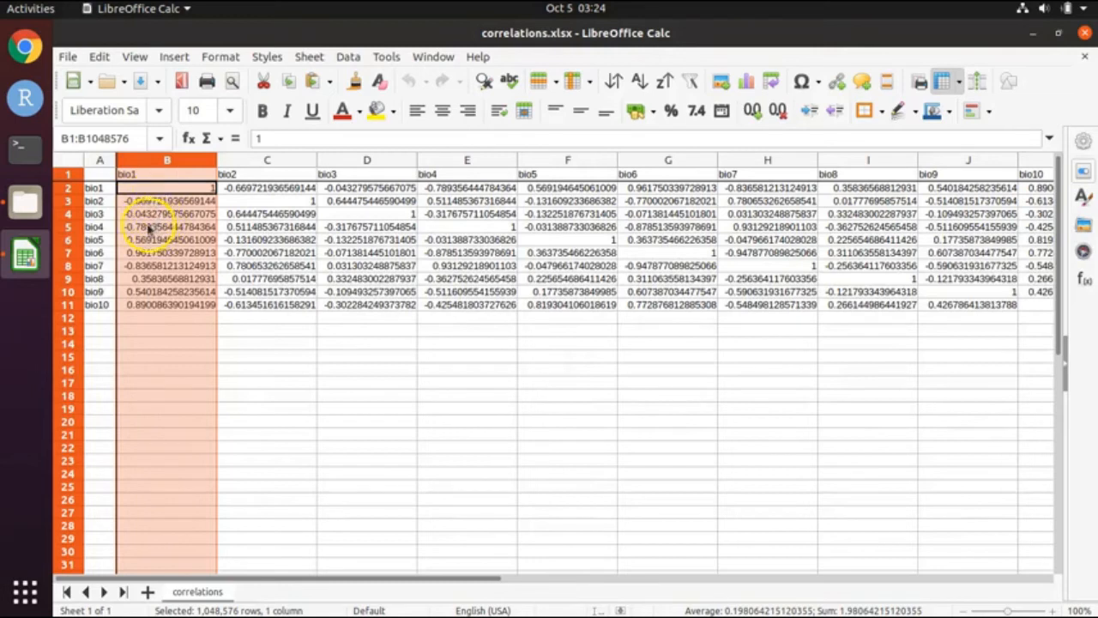
{"action": "left_click", "coordinate": [147, 226]}
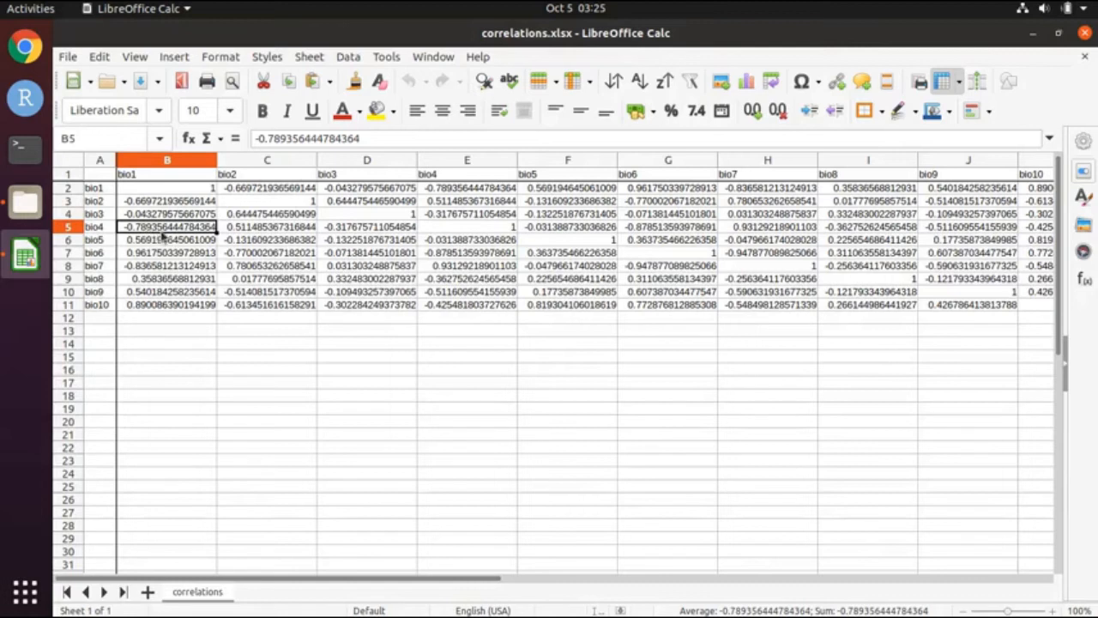
{"action": "left_click", "coordinate": [135, 228]}
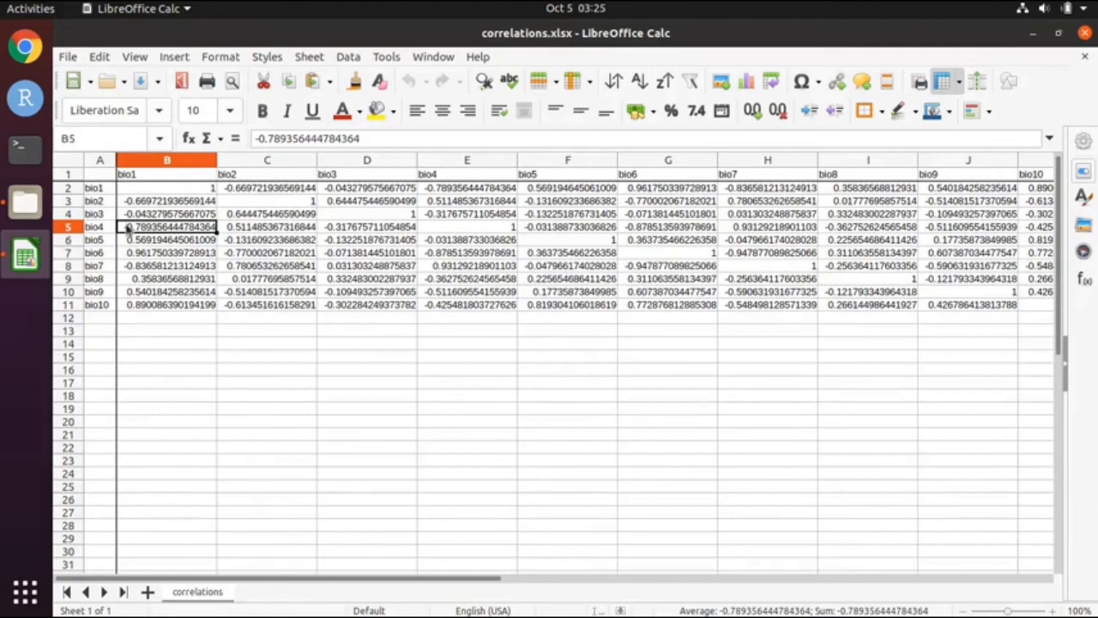
Step: Apply strikethrough to the whole bio4 row (row 5)
{"action": "left_click", "coordinate": [68, 228]}
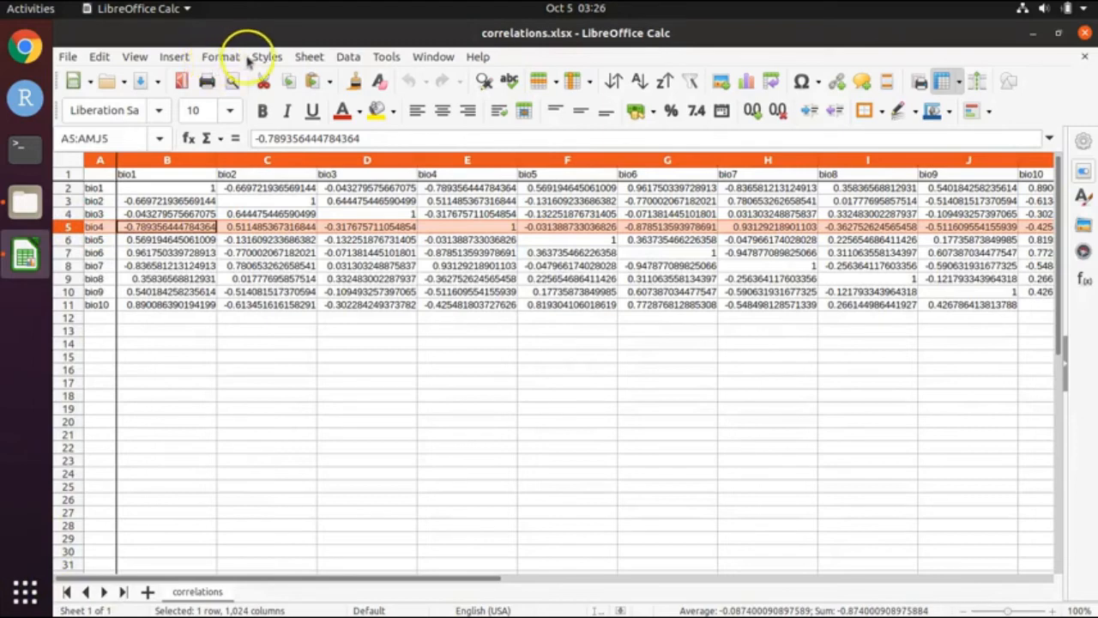
{"action": "left_click", "coordinate": [220, 57]}
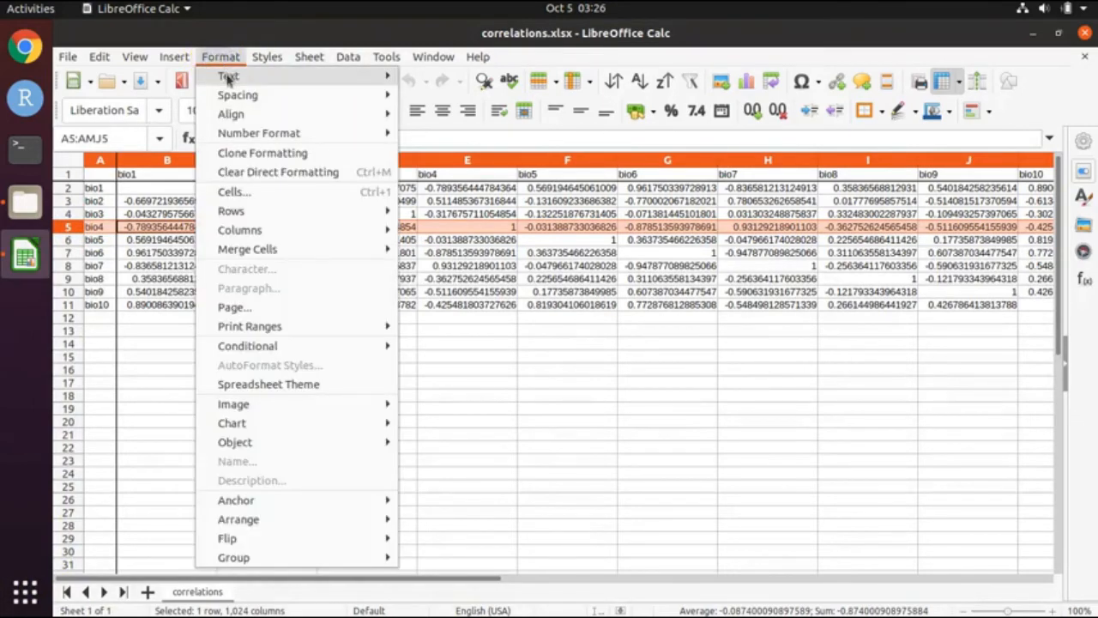
{"action": "mouse_move", "coordinate": [228, 78]}
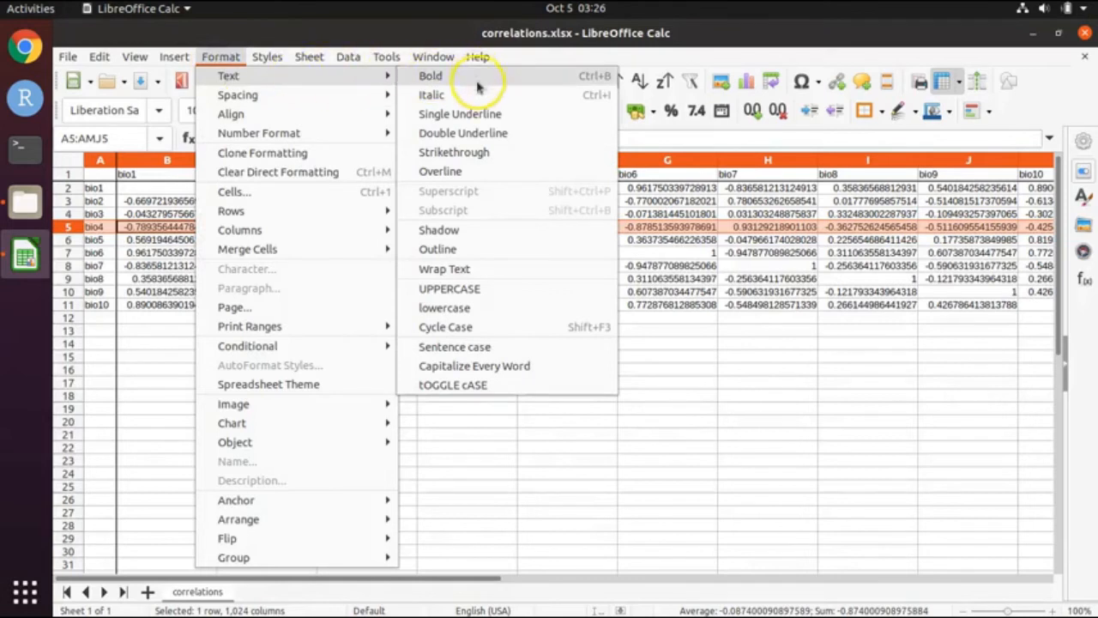
{"action": "left_click", "coordinate": [477, 152]}
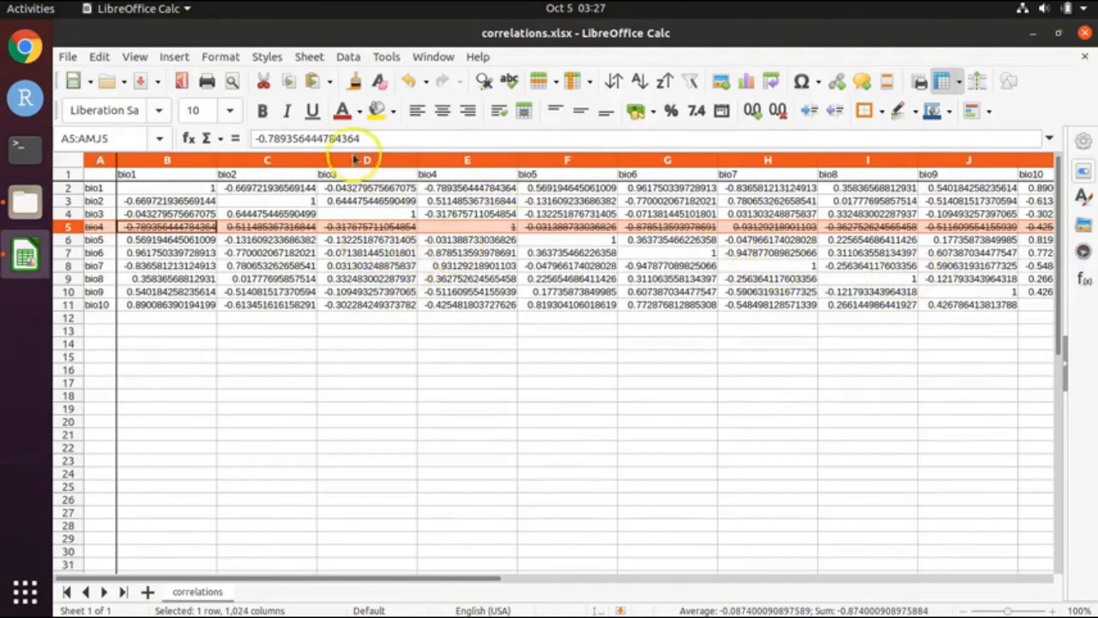
{"action": "left_click", "coordinate": [92, 187]}
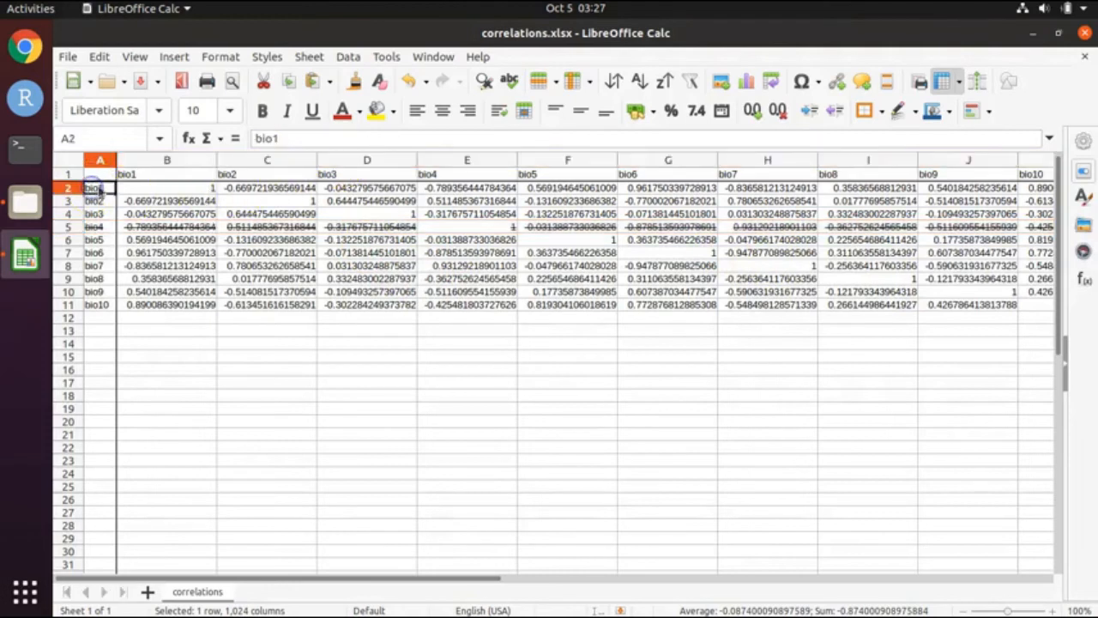
{"action": "left_click", "coordinate": [233, 187]}
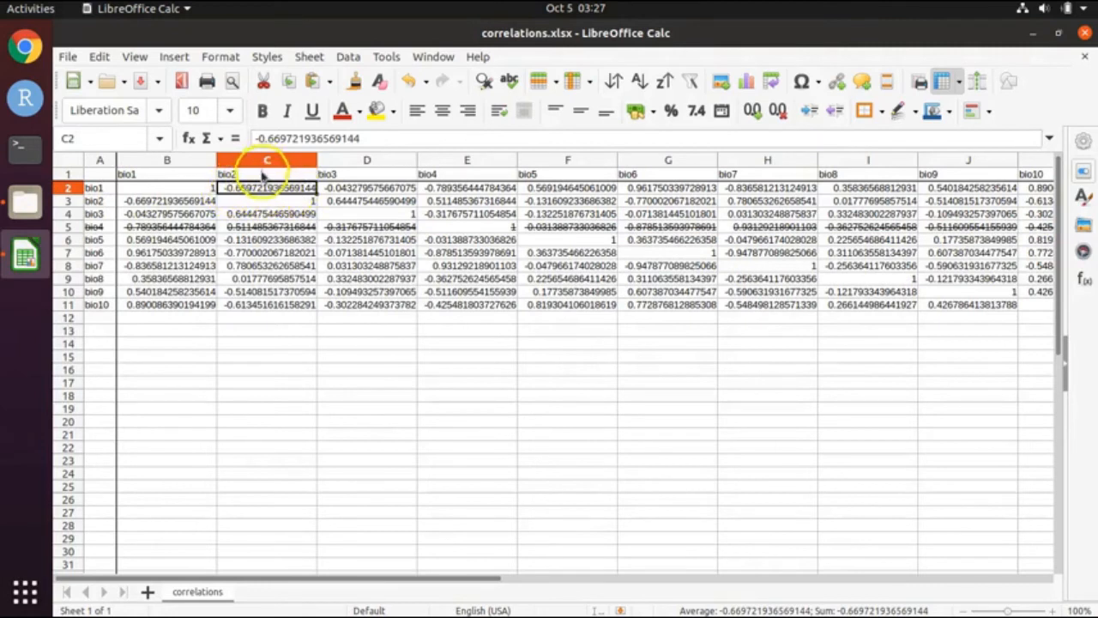
{"action": "left_click", "coordinate": [101, 200]}
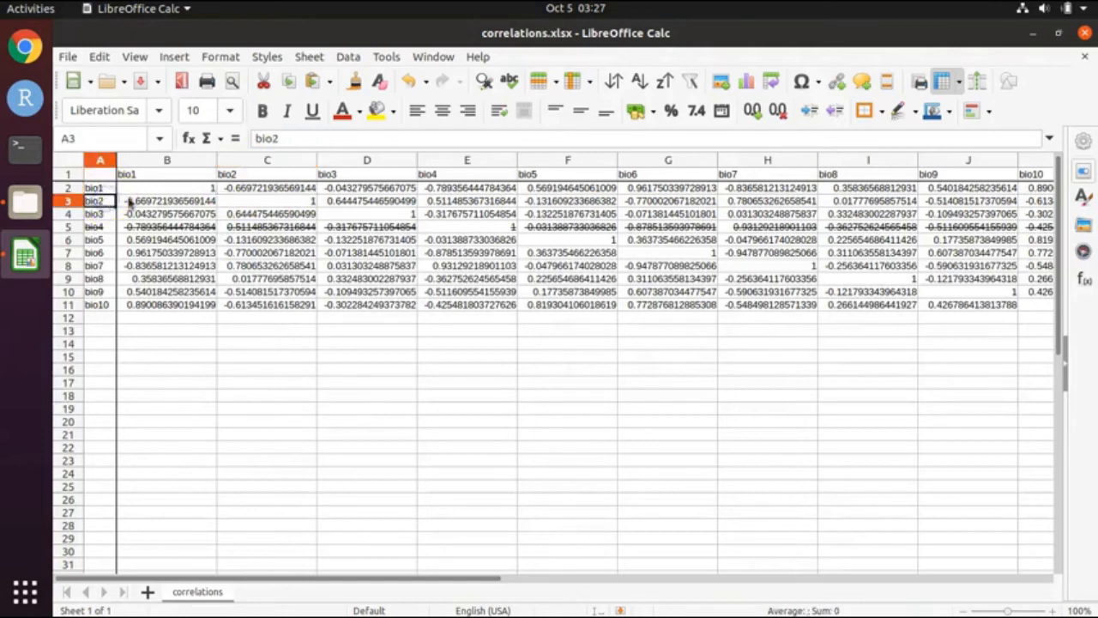
{"action": "left_click", "coordinate": [147, 201]}
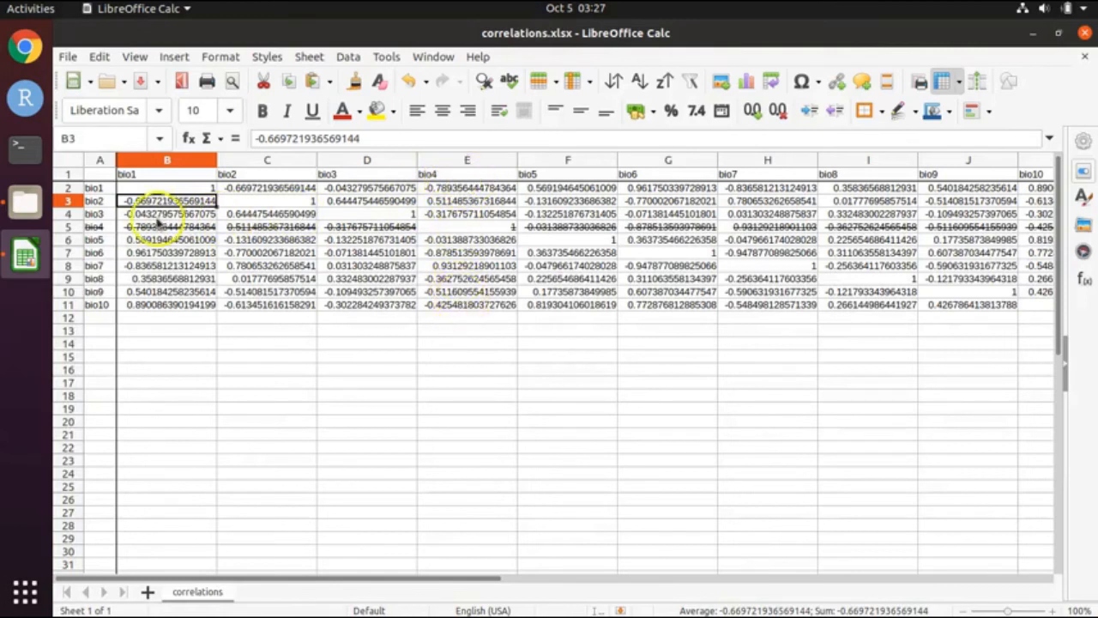
{"action": "left_click", "coordinate": [466, 161]}
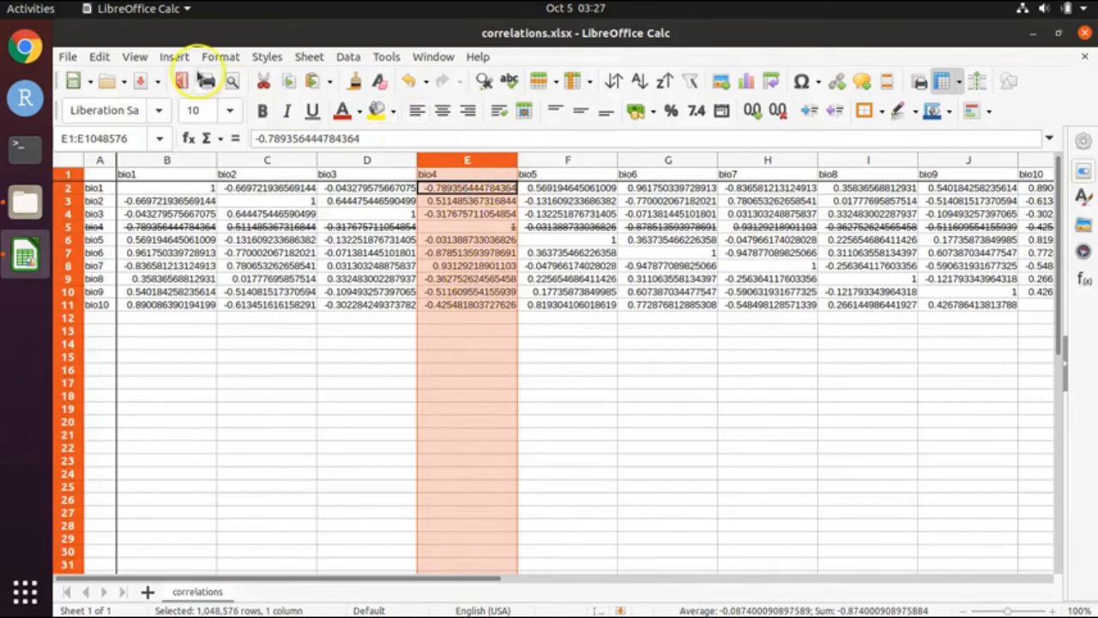
Step: Apply strikethrough to the selected bio4 column (column E)
{"action": "left_click", "coordinate": [220, 57]}
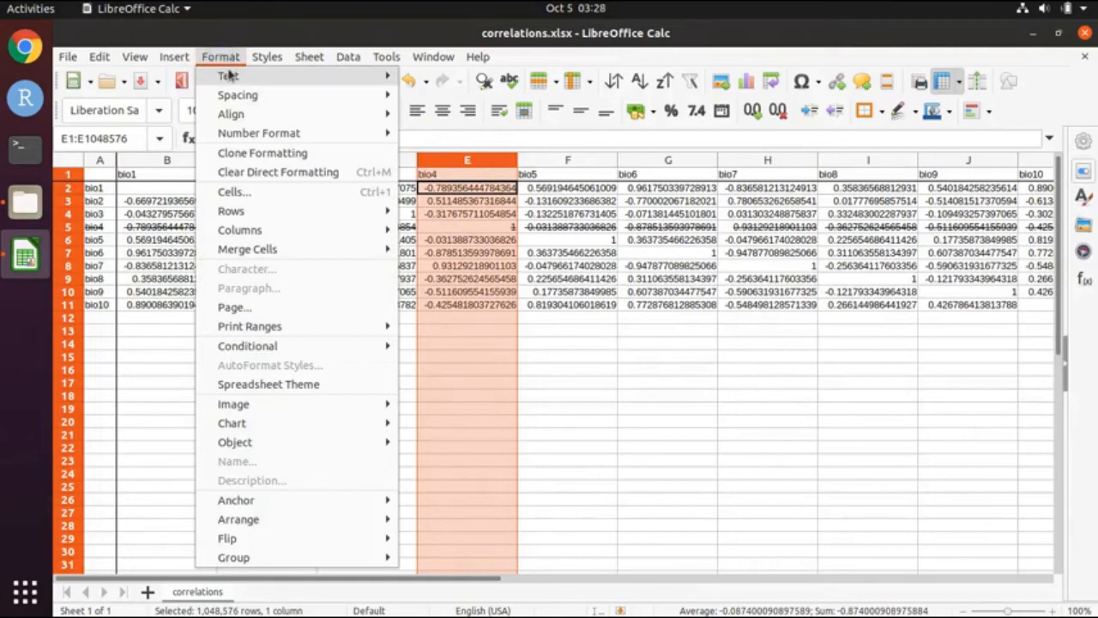
{"action": "mouse_move", "coordinate": [228, 77]}
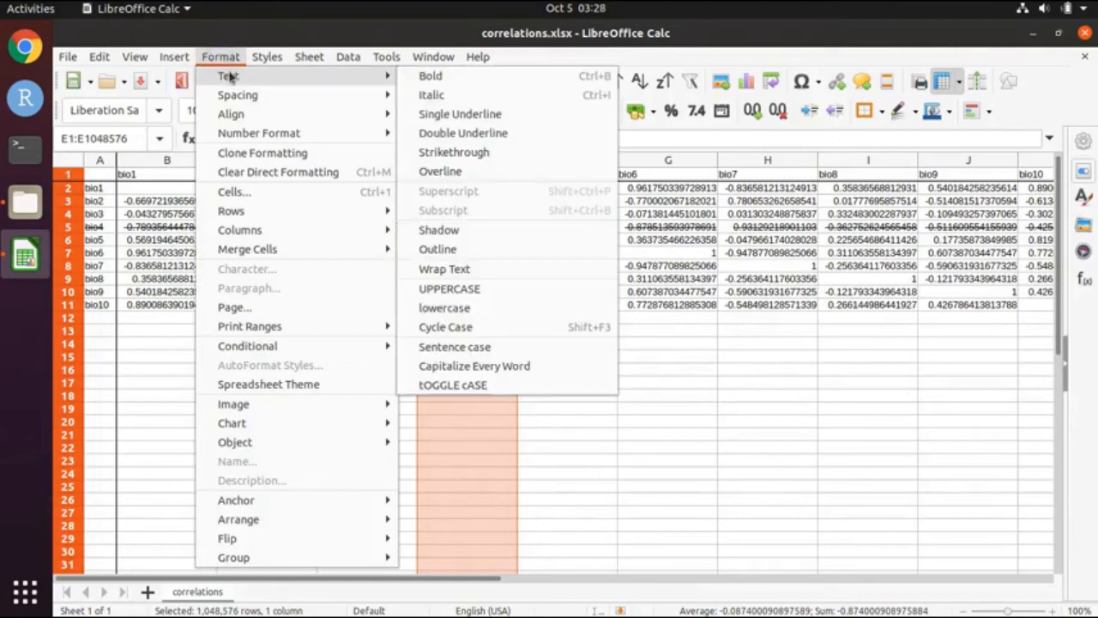
{"action": "left_click", "coordinate": [466, 153]}
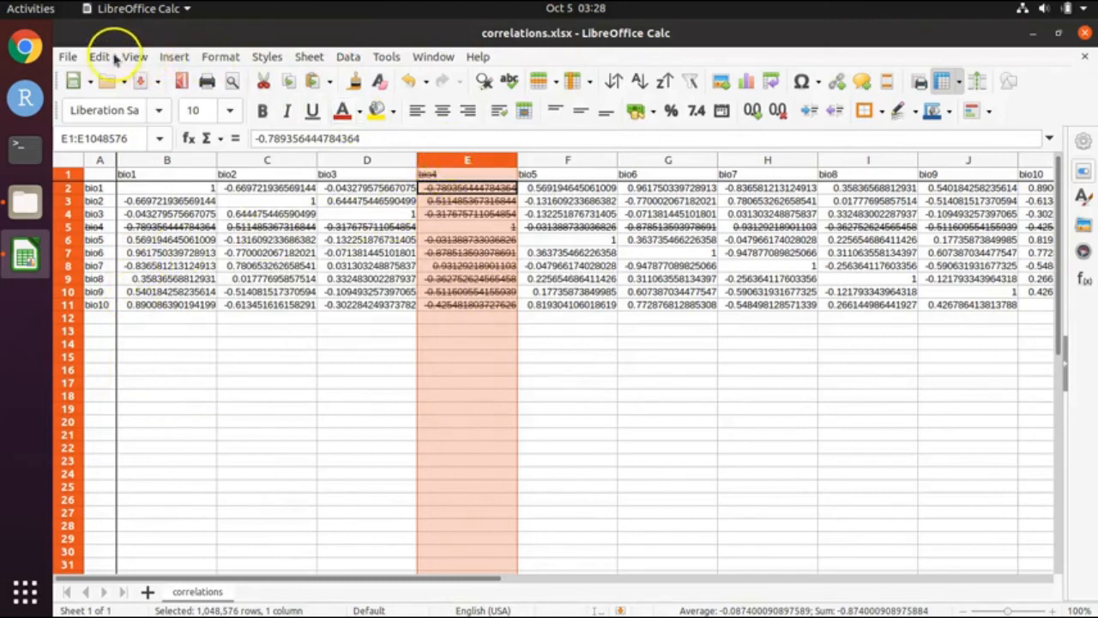
Step: Save the workbook and check cells B6 and B7 in the bio5 and bio6 rows
{"action": "left_click", "coordinate": [69, 57]}
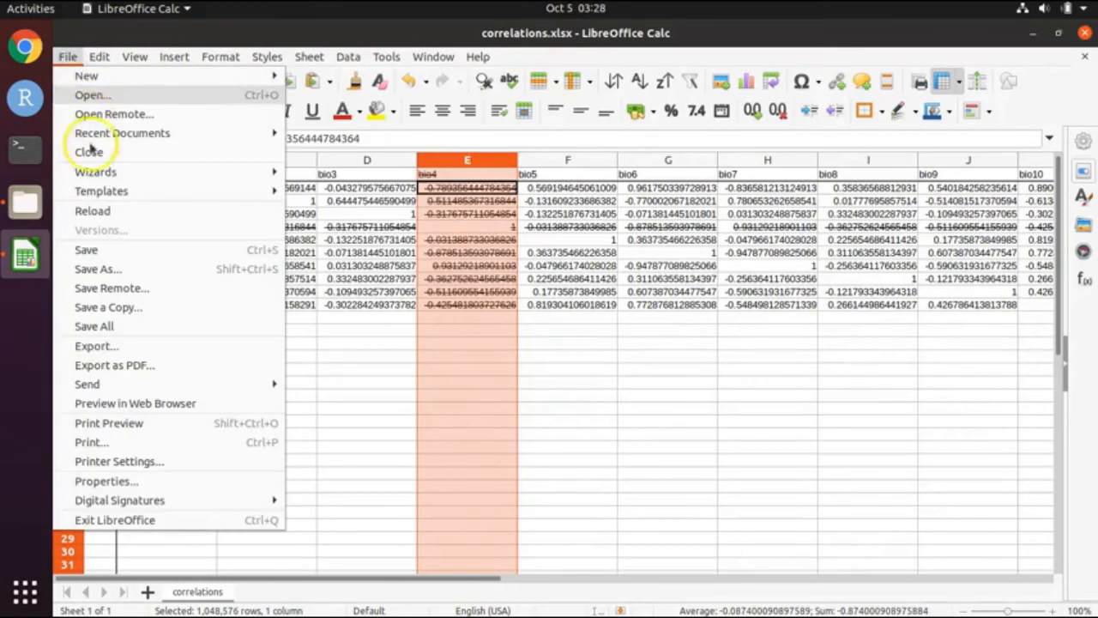
{"action": "left_click", "coordinate": [88, 250]}
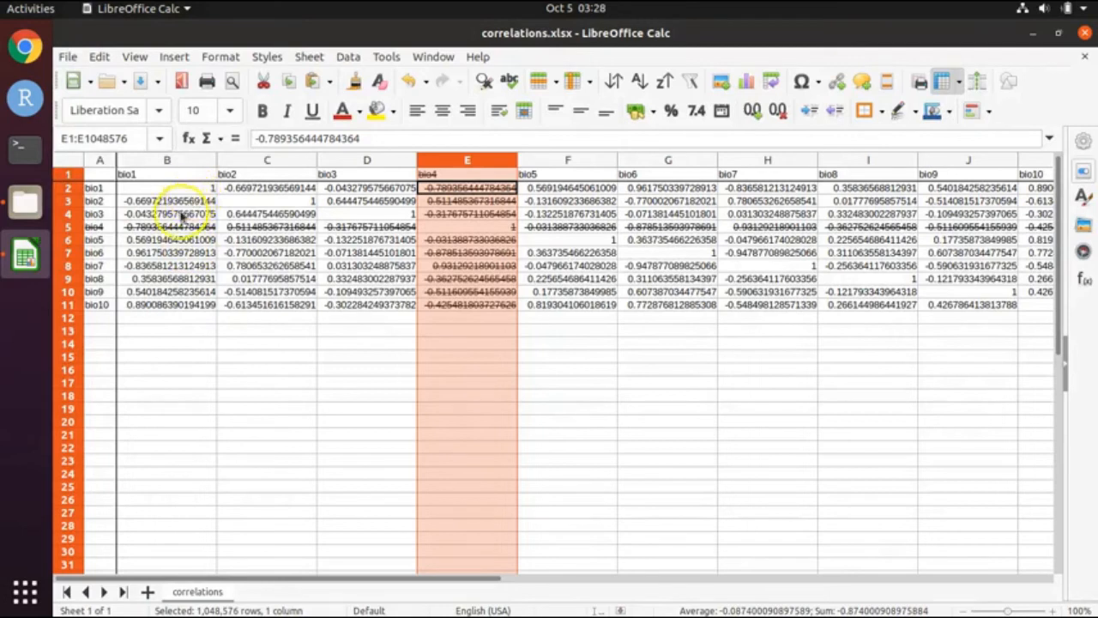
{"action": "left_click", "coordinate": [172, 238]}
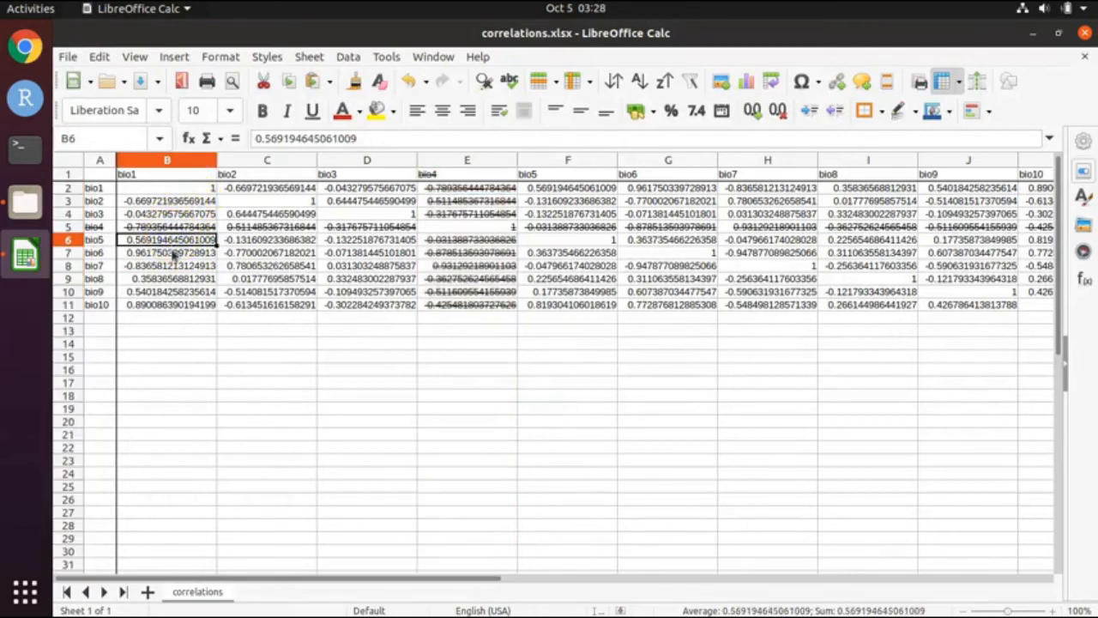
{"action": "left_click", "coordinate": [176, 256]}
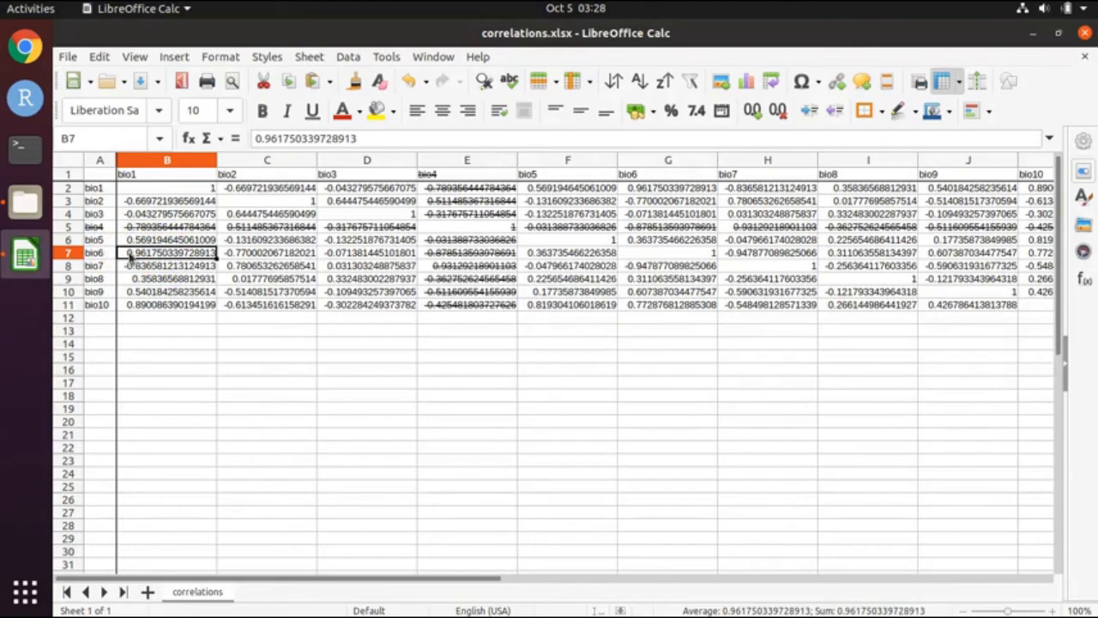
Step: Strike through the entire bio6 row (row 7)
{"action": "left_click", "coordinate": [69, 254]}
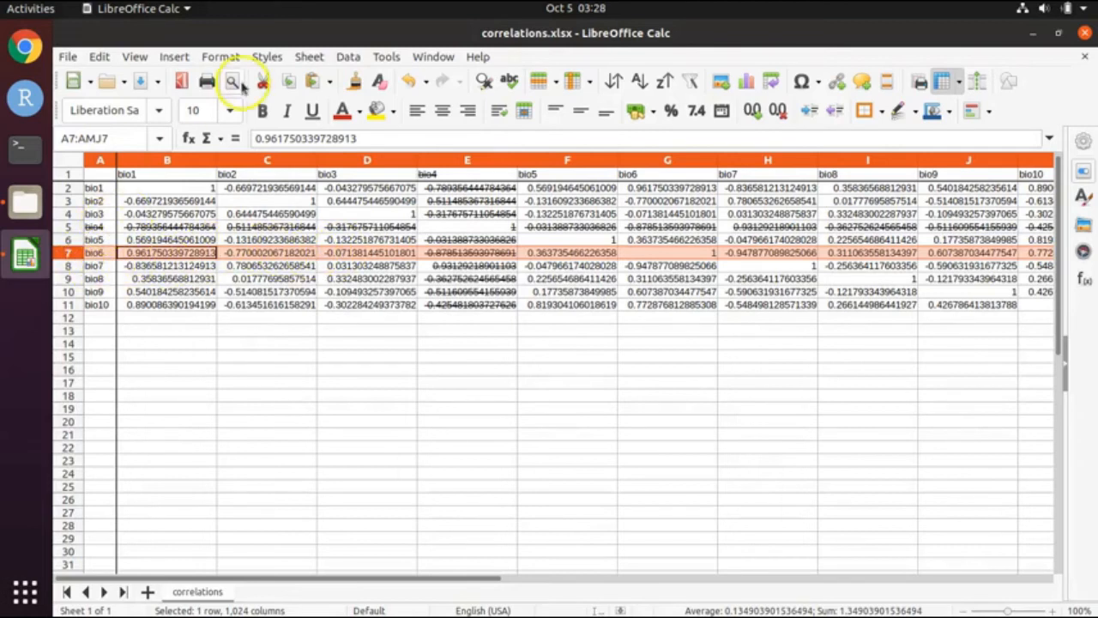
{"action": "left_click", "coordinate": [225, 57]}
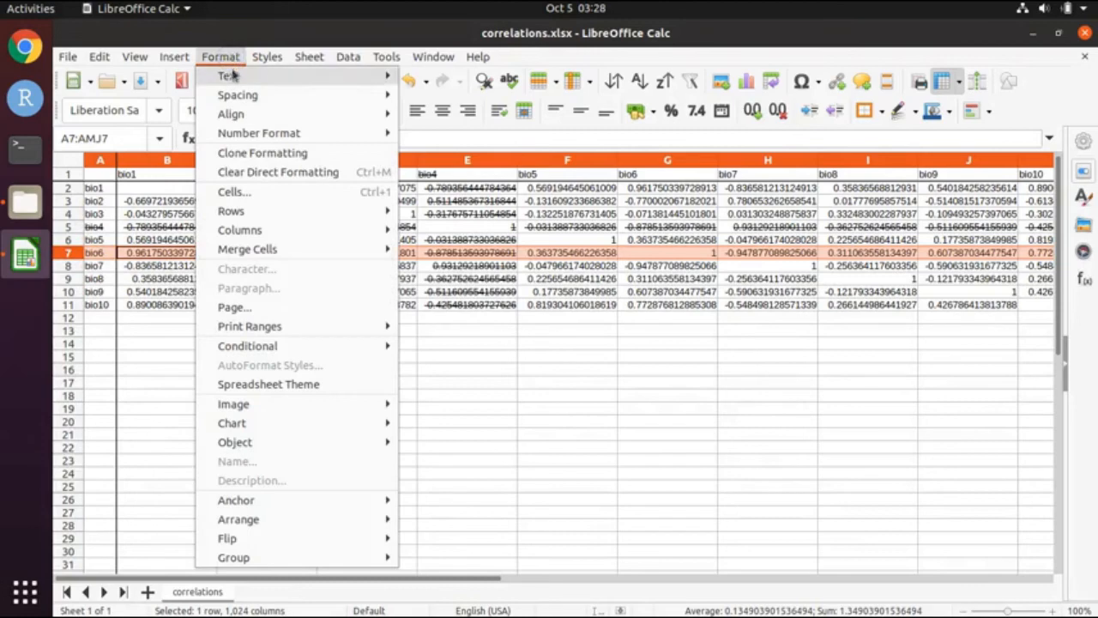
{"action": "mouse_move", "coordinate": [368, 78]}
{"action": "left_click", "coordinate": [453, 153]}
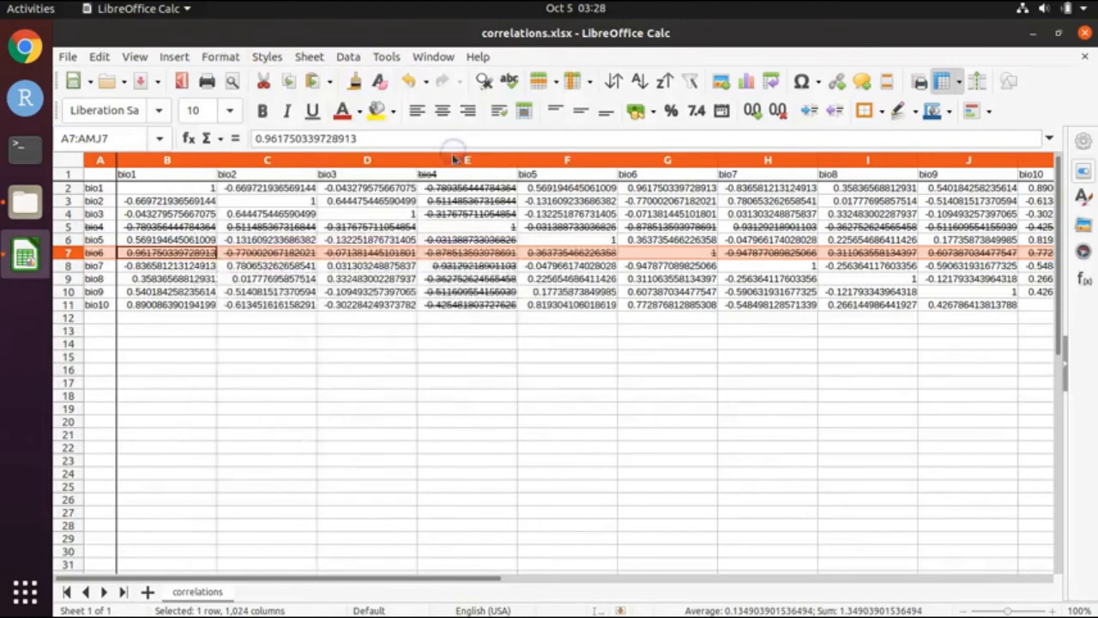
Step: Strike through the entire bio6 column (column G)
{"action": "left_click", "coordinate": [667, 160]}
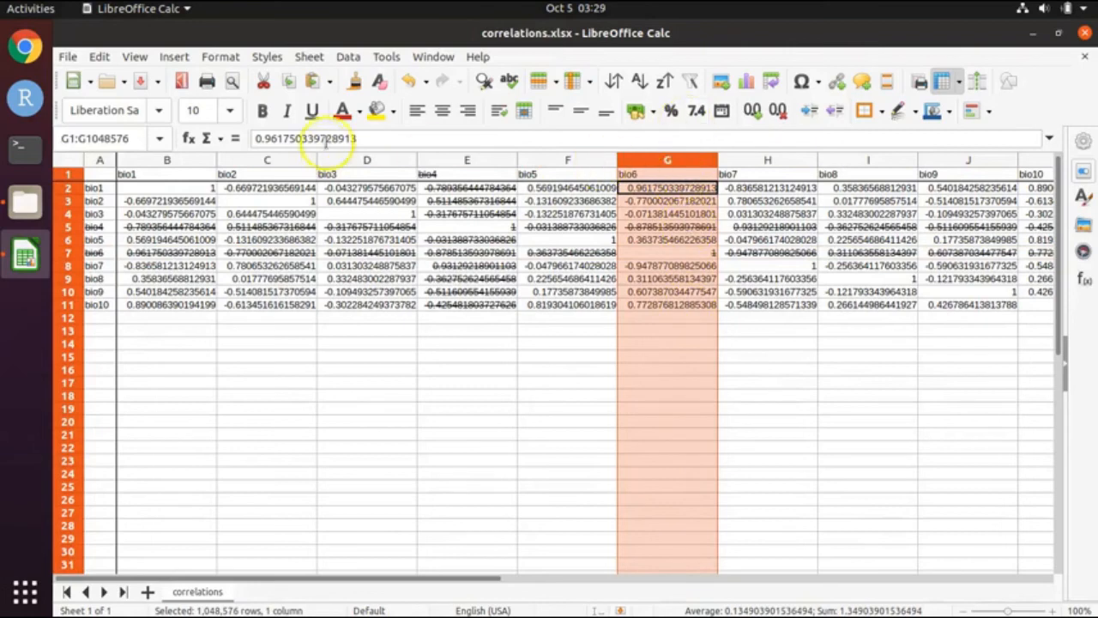
{"action": "left_click", "coordinate": [221, 57]}
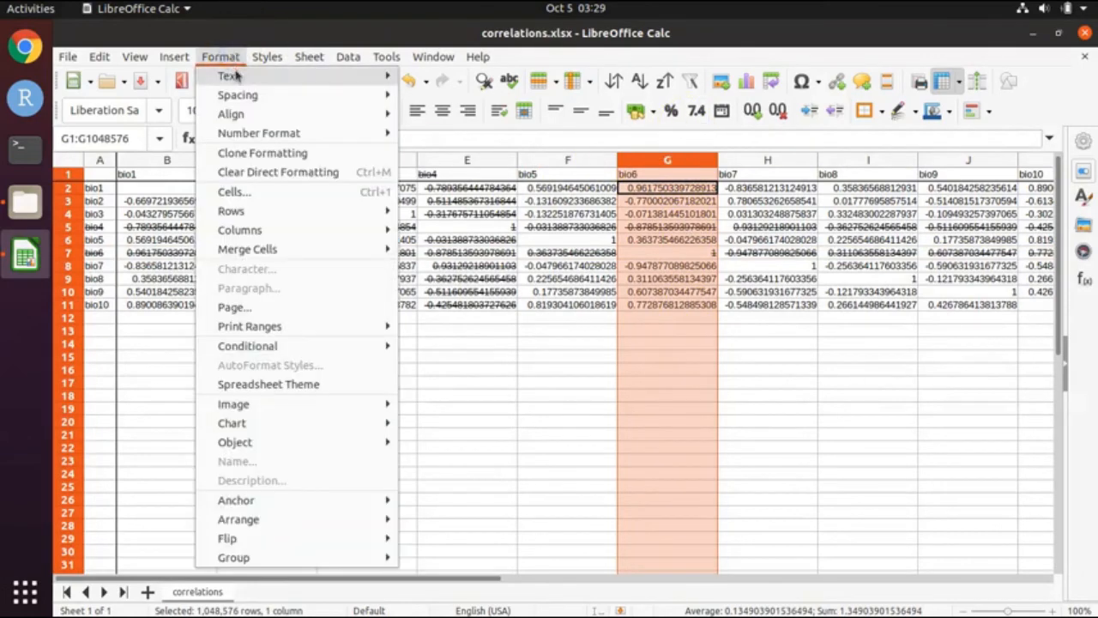
{"action": "mouse_move", "coordinate": [380, 75]}
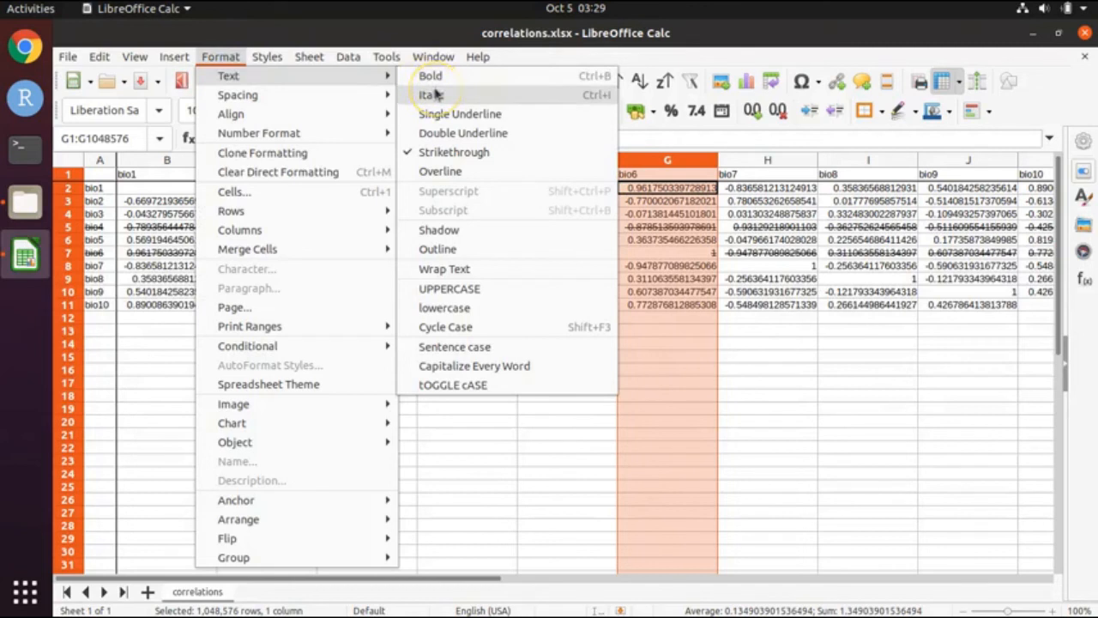
{"action": "left_click", "coordinate": [445, 152]}
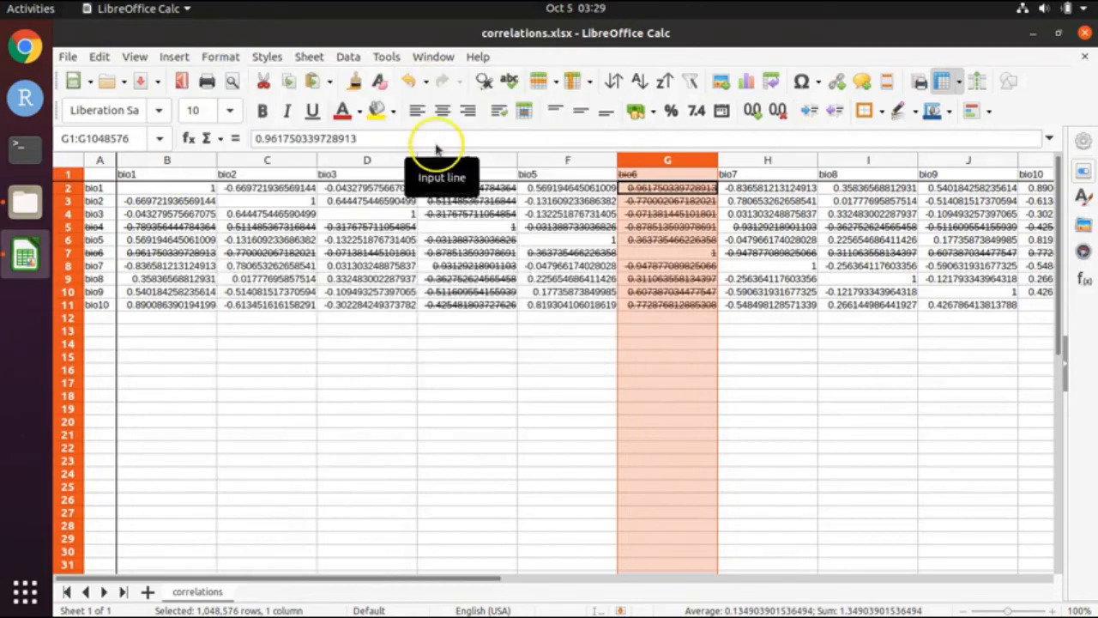
{"action": "left_click", "coordinate": [161, 268]}
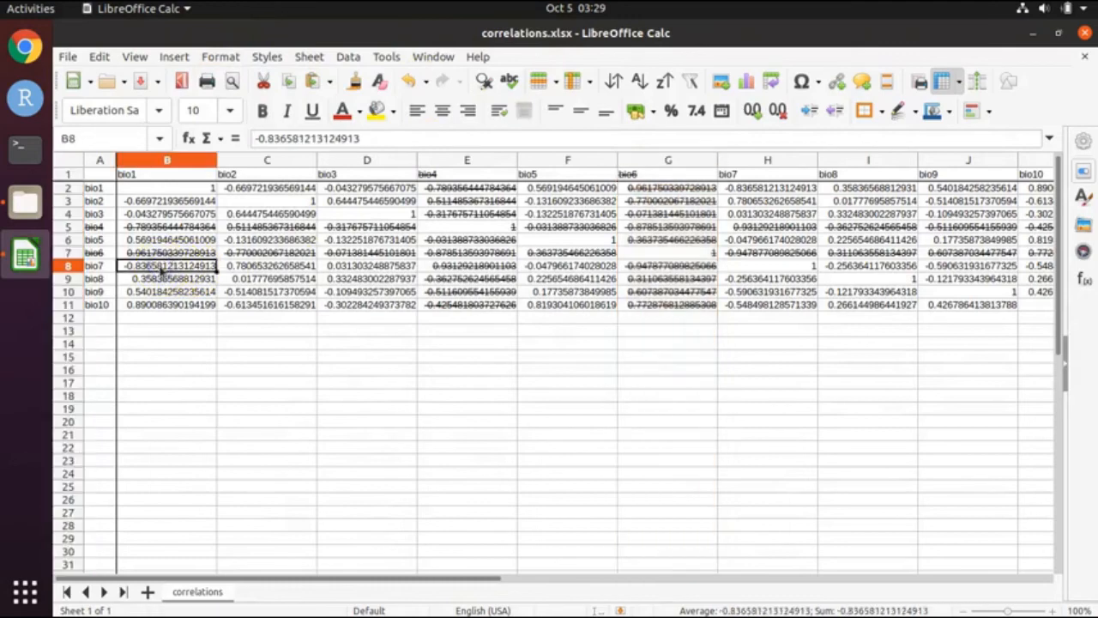
Step: Strike through the entire bio7 row (row 8)
{"action": "left_click", "coordinate": [71, 267]}
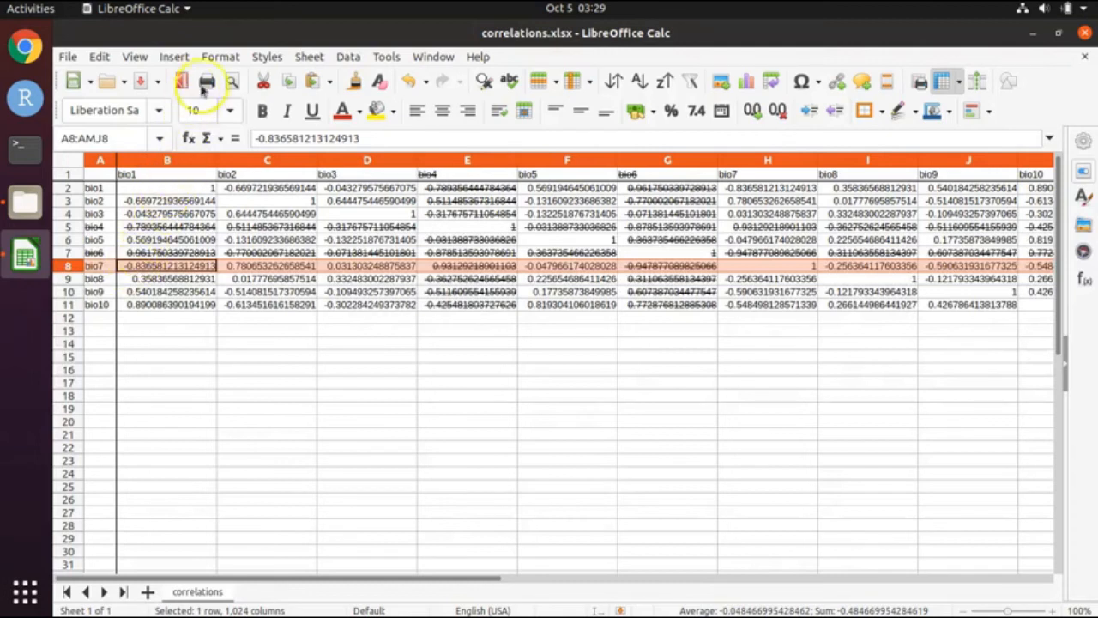
{"action": "left_click", "coordinate": [231, 57]}
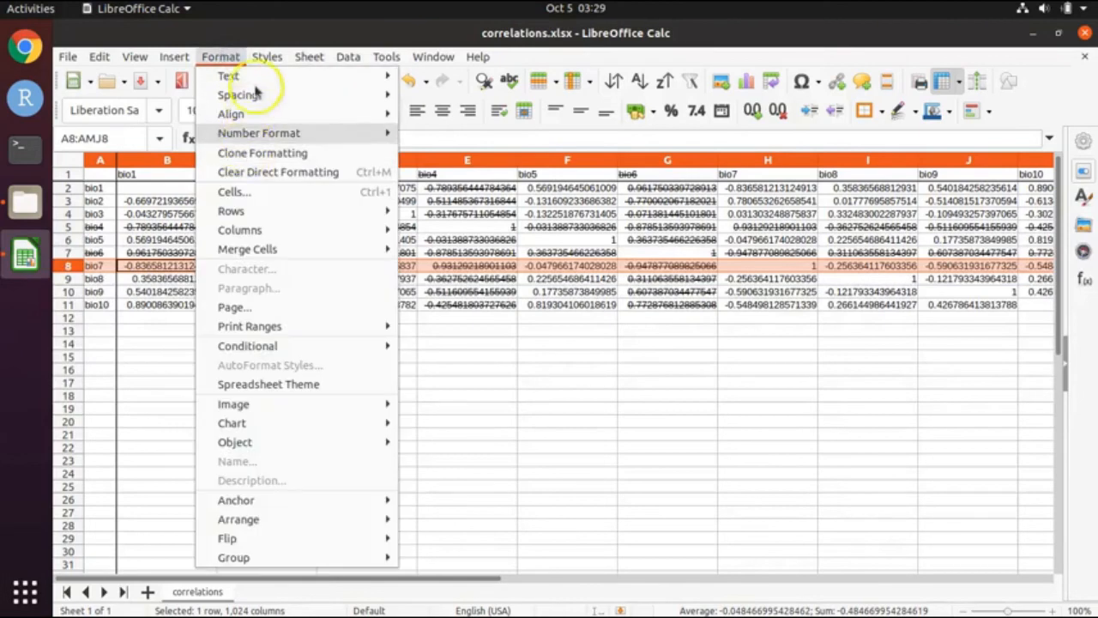
{"action": "mouse_move", "coordinate": [255, 79]}
{"action": "left_click", "coordinate": [463, 152]}
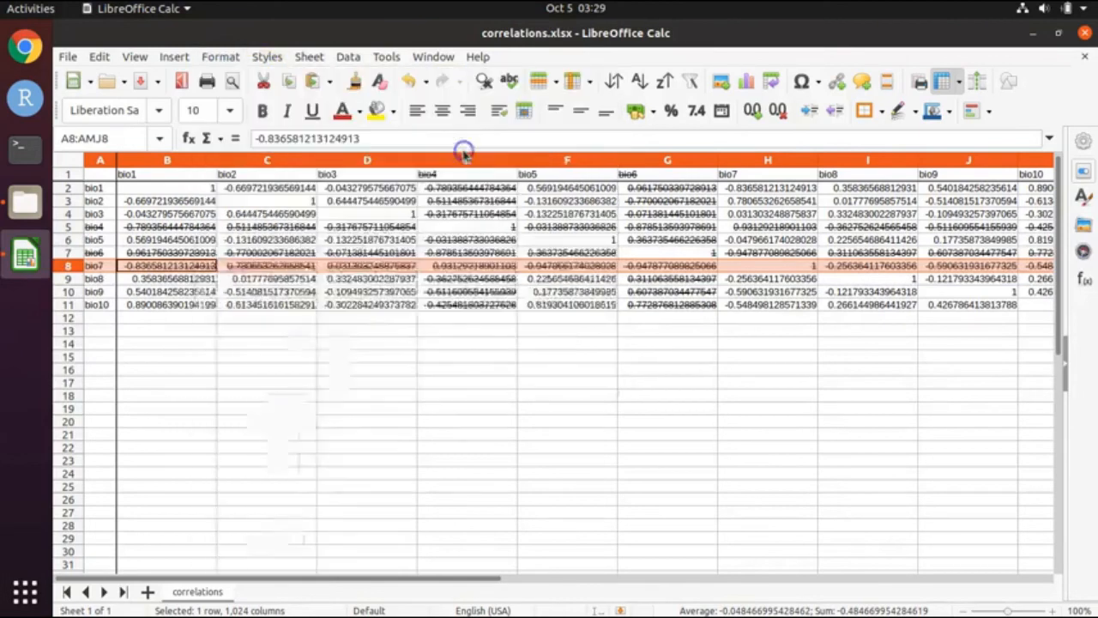
Step: Strike through the bio7 column (column H) and save the workbook
{"action": "left_click", "coordinate": [769, 162]}
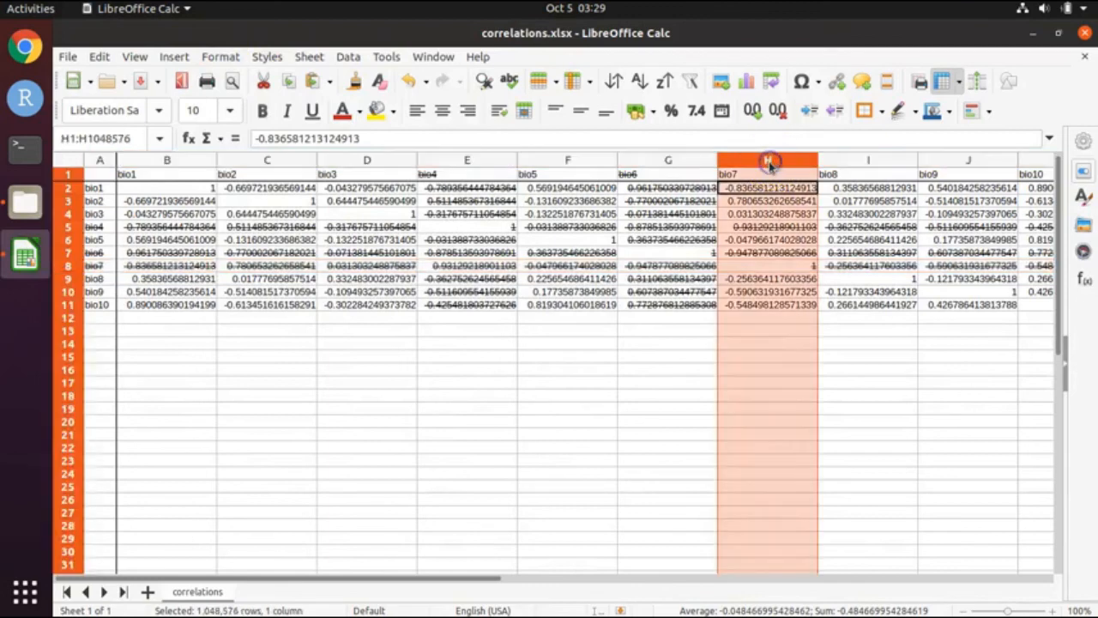
{"action": "left_click", "coordinate": [220, 57]}
{"action": "mouse_move", "coordinate": [380, 77]}
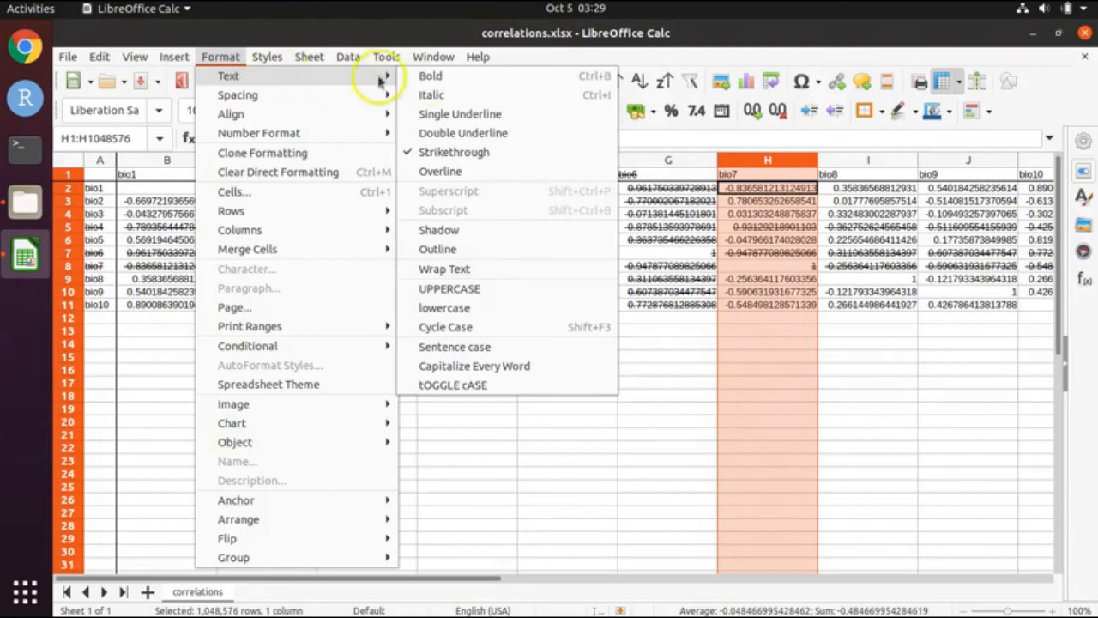
{"action": "left_click", "coordinate": [463, 152]}
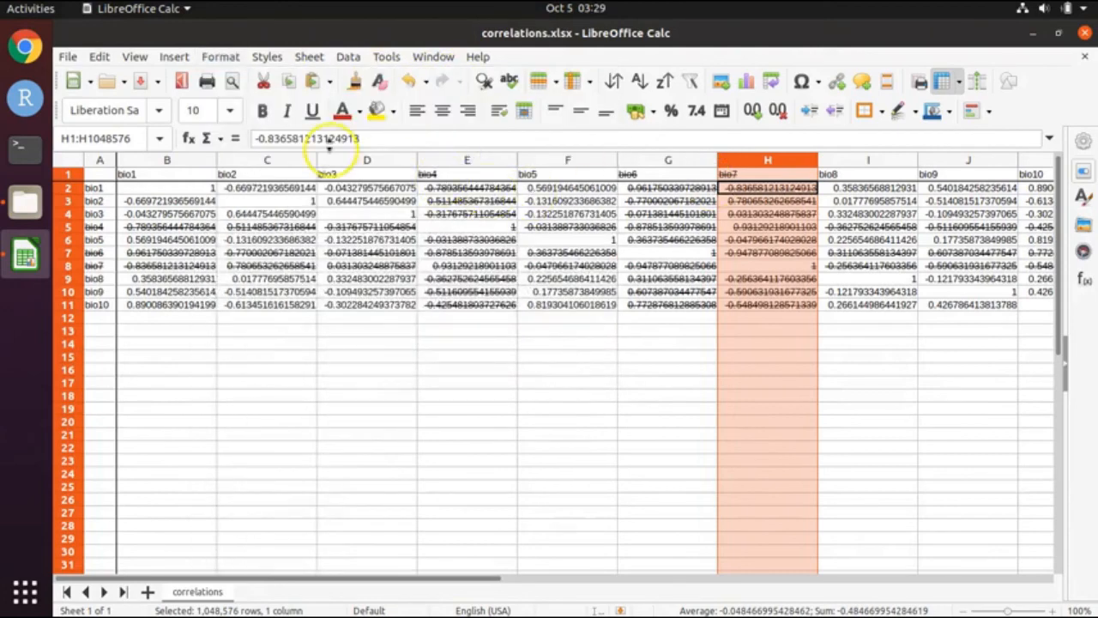
{"action": "left_click", "coordinate": [69, 57]}
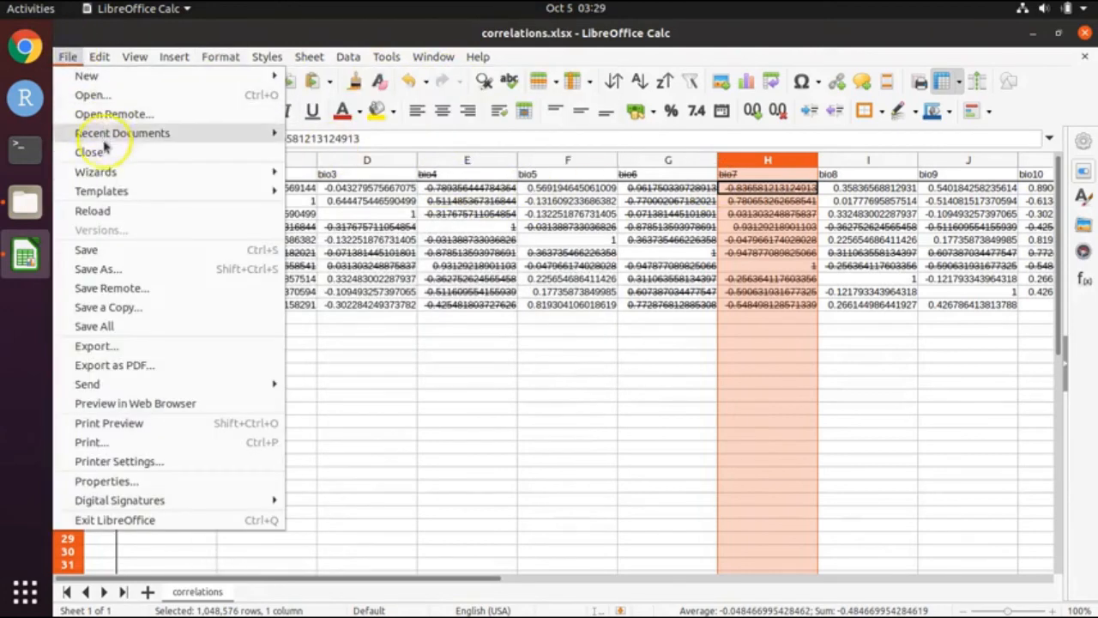
{"action": "left_click", "coordinate": [103, 249]}
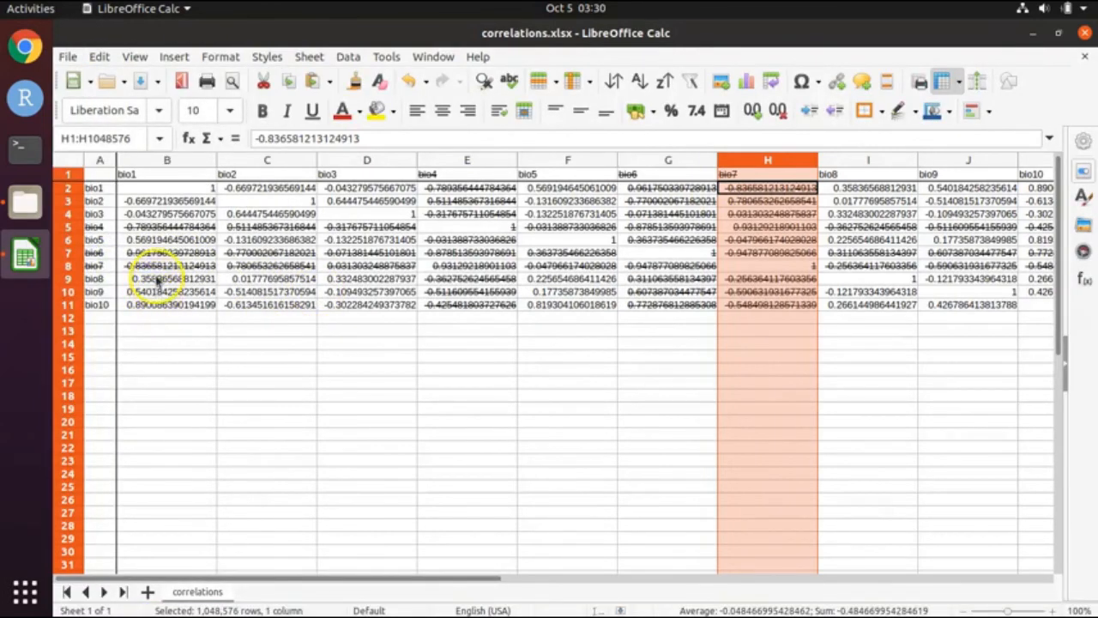
Step: Strike through the whole bio10 row (row 11)
{"action": "left_click", "coordinate": [156, 306]}
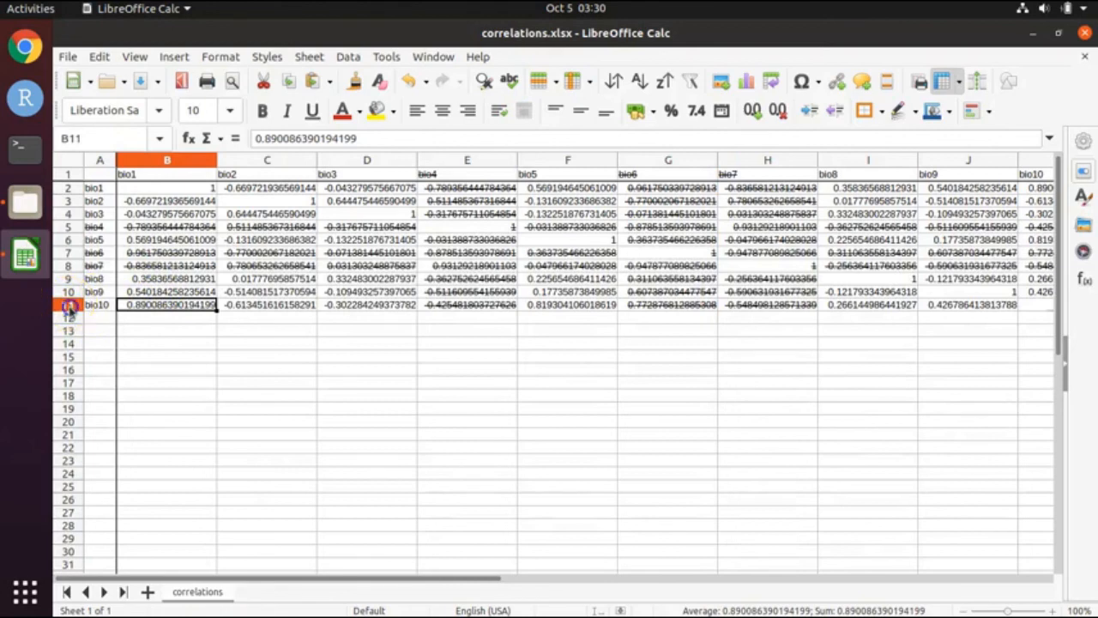
{"action": "left_click", "coordinate": [69, 306]}
{"action": "left_click", "coordinate": [236, 57]}
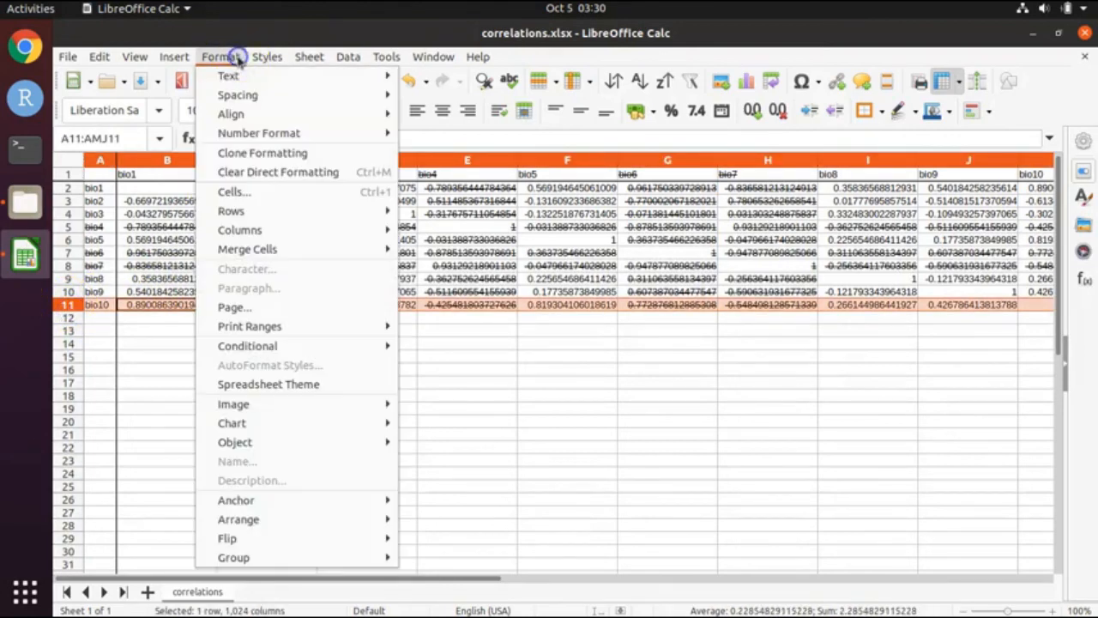
{"action": "mouse_move", "coordinate": [248, 76]}
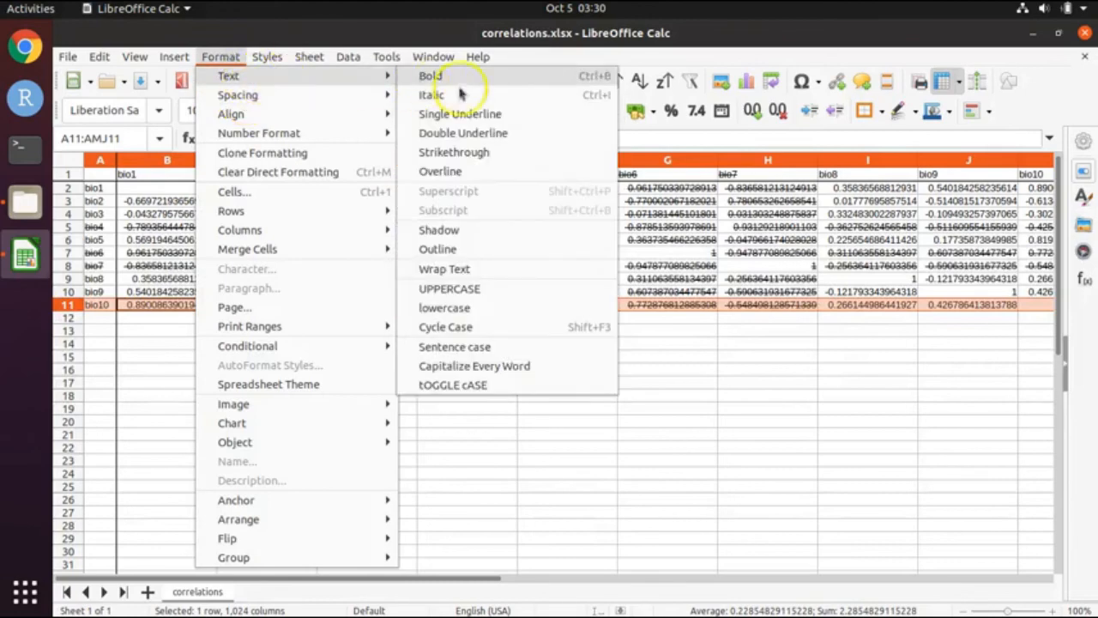
{"action": "left_click", "coordinate": [470, 148]}
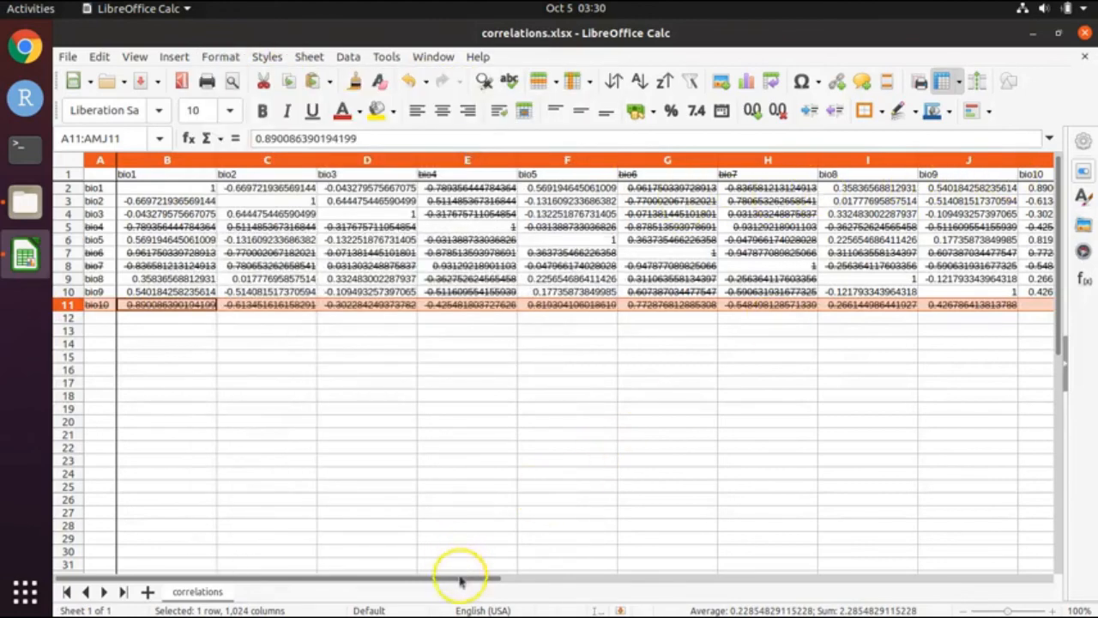
Step: Strike through the whole bio10 column (column K)
{"action": "left_click_drag", "start_coordinate": [456, 578], "coordinate": [579, 588]}
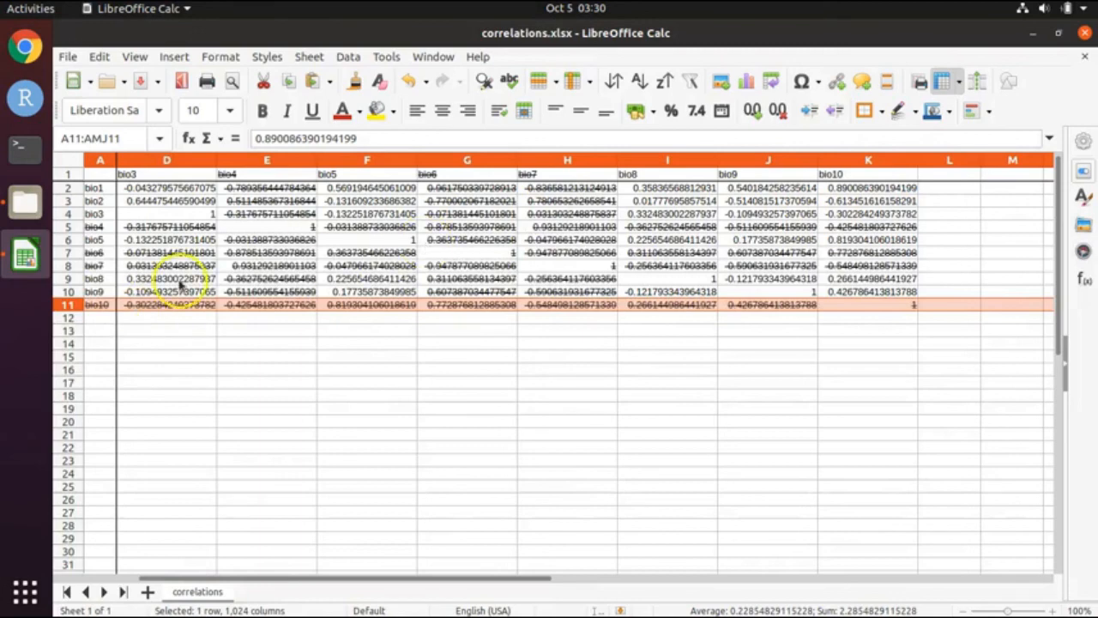
{"action": "left_click", "coordinate": [868, 160]}
{"action": "left_click", "coordinate": [216, 56]}
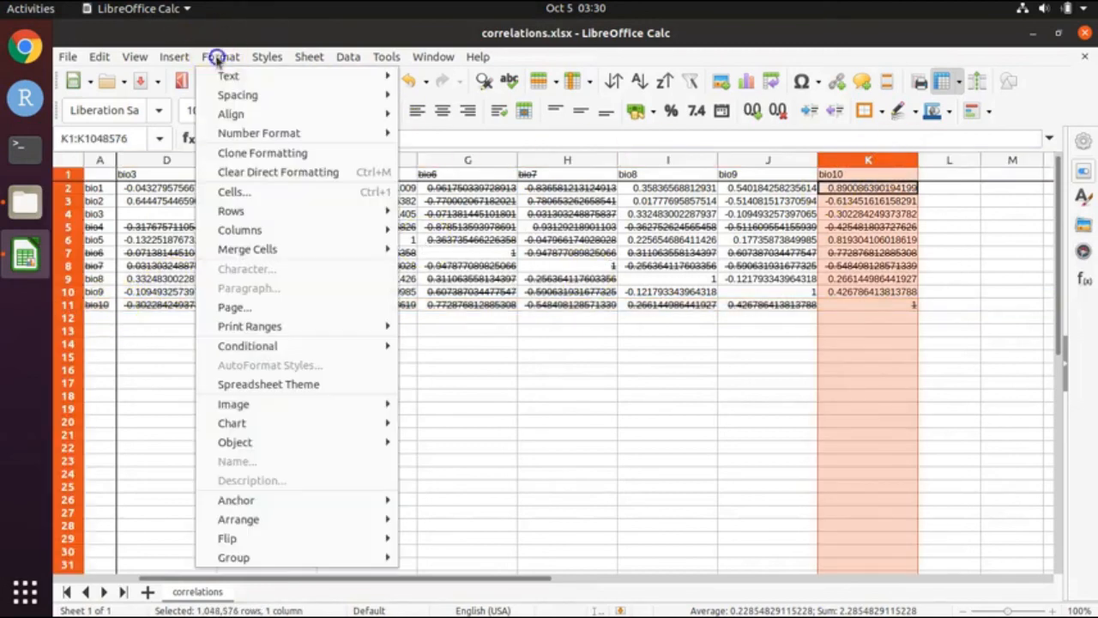
{"action": "mouse_move", "coordinate": [228, 76]}
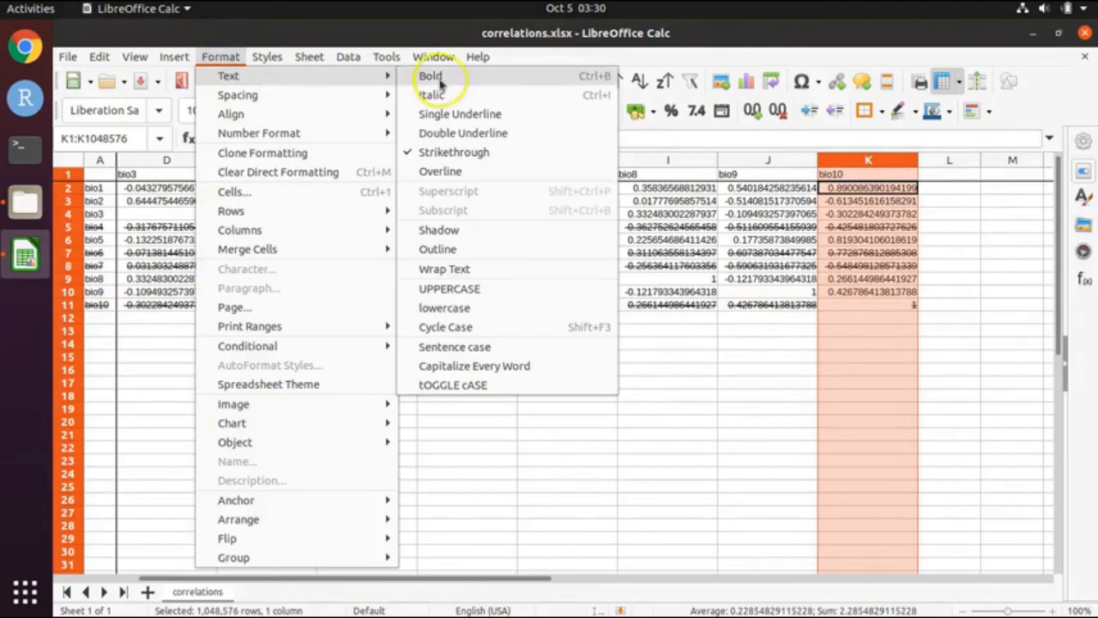
{"action": "left_click", "coordinate": [468, 152]}
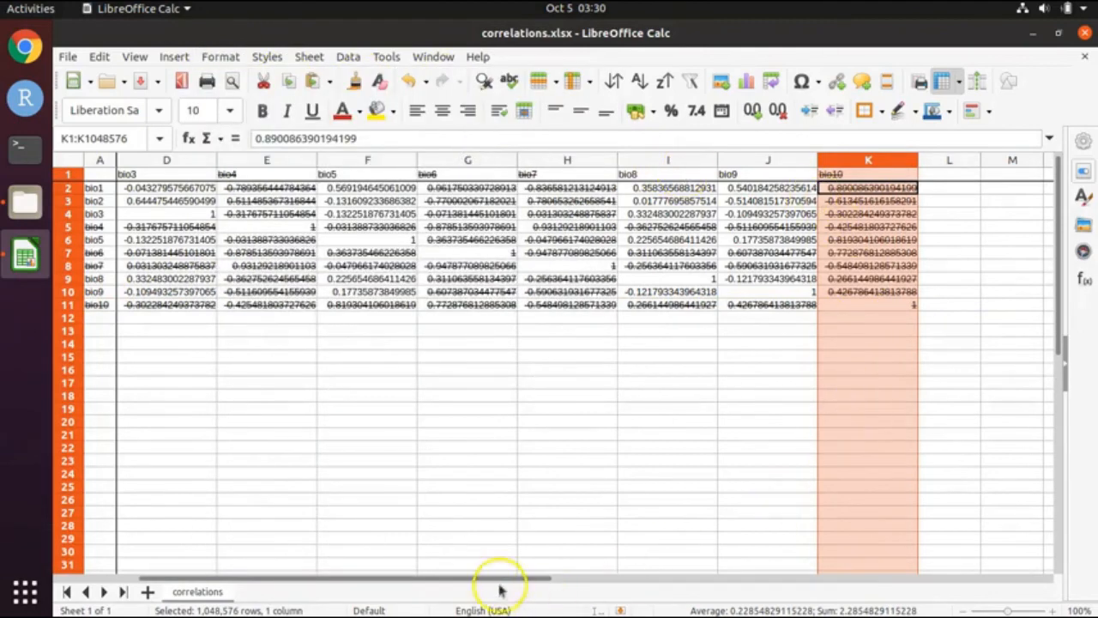
{"action": "left_click_drag", "start_coordinate": [503, 578], "coordinate": [345, 568]}
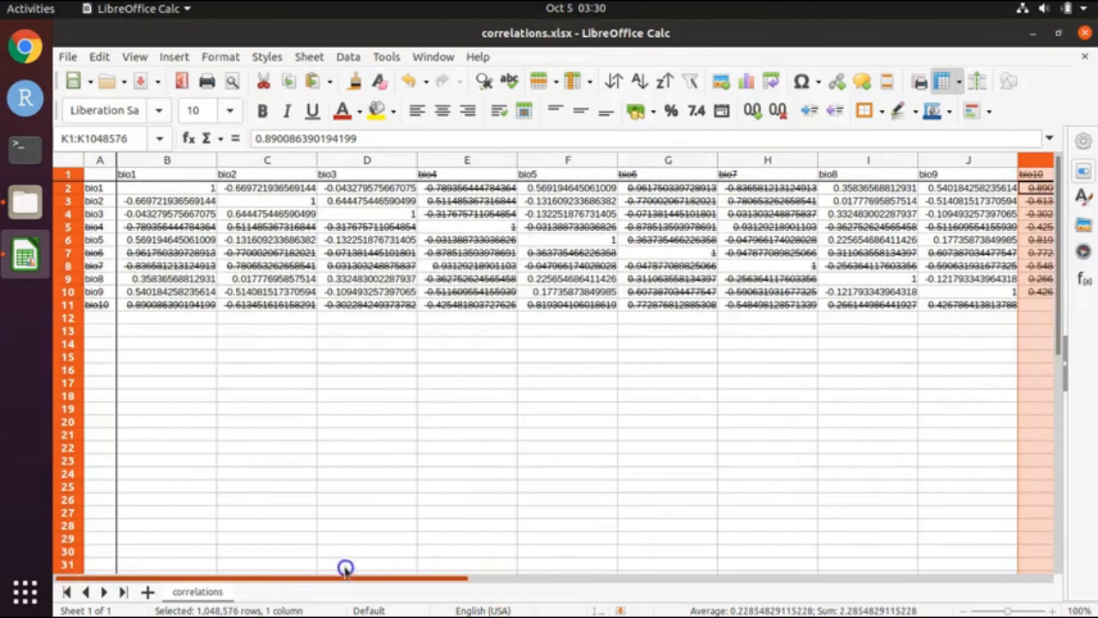
{"action": "left_click", "coordinate": [181, 175]}
{"action": "left_click", "coordinate": [183, 187]}
{"action": "left_click", "coordinate": [184, 201]}
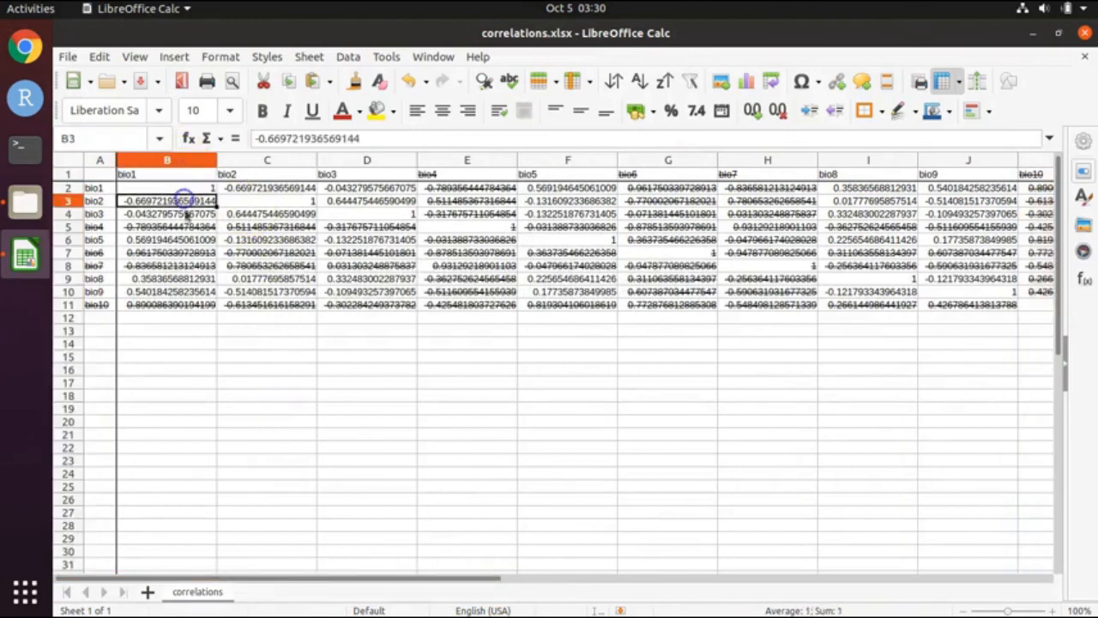
{"action": "left_click", "coordinate": [184, 214]}
{"action": "left_click", "coordinate": [186, 226]}
{"action": "left_click", "coordinate": [186, 266]}
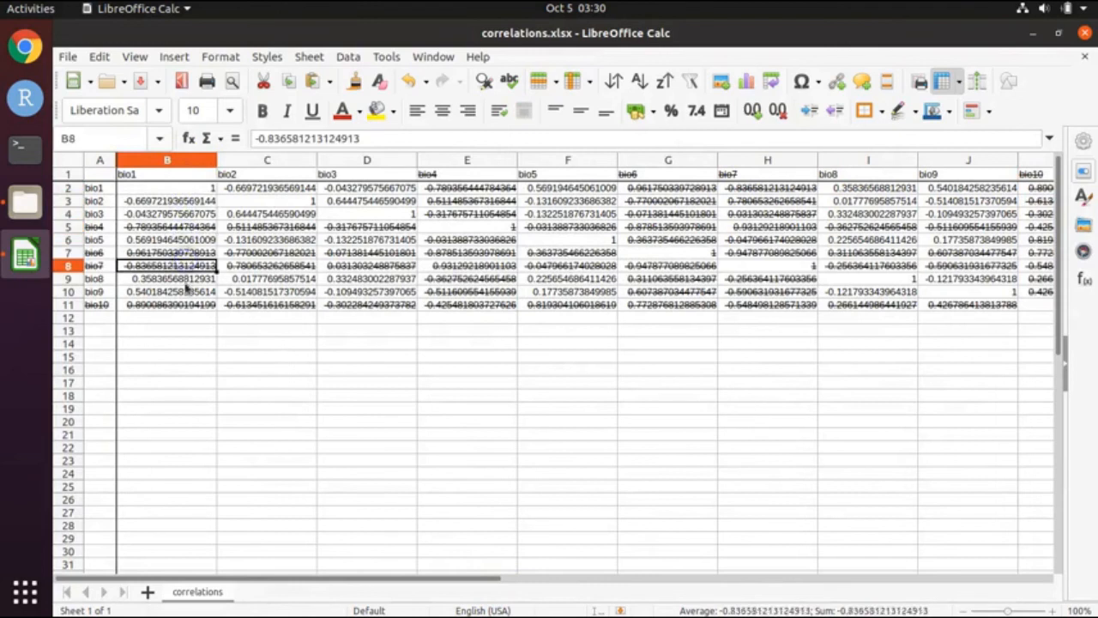
{"action": "left_click", "coordinate": [186, 291]}
{"action": "left_click", "coordinate": [186, 305]}
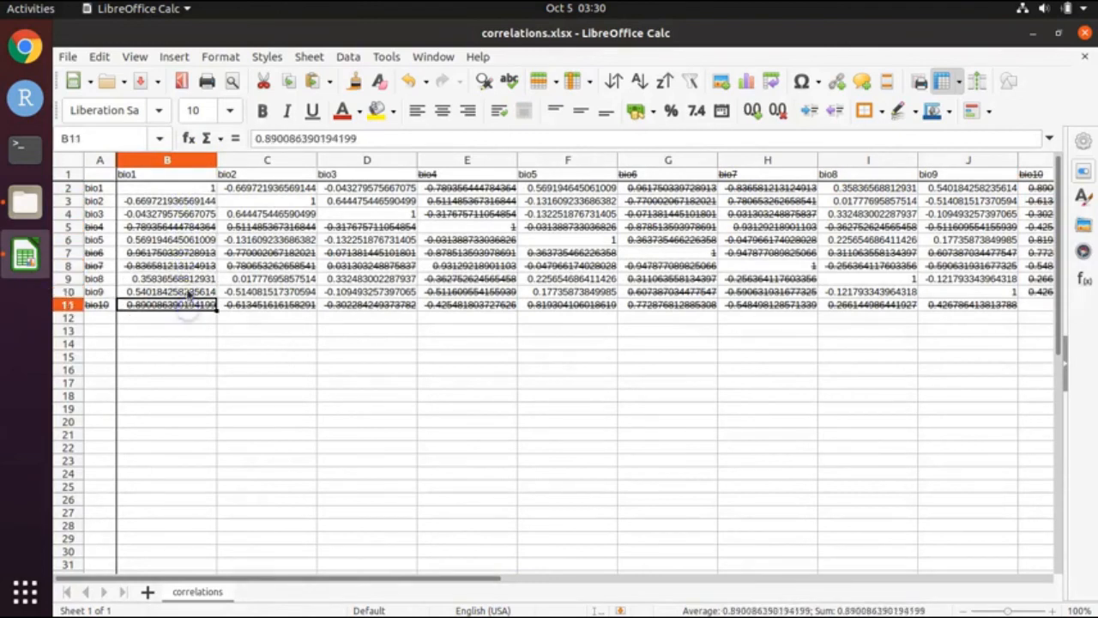
{"action": "left_click", "coordinate": [185, 292]}
{"action": "left_click", "coordinate": [185, 279]}
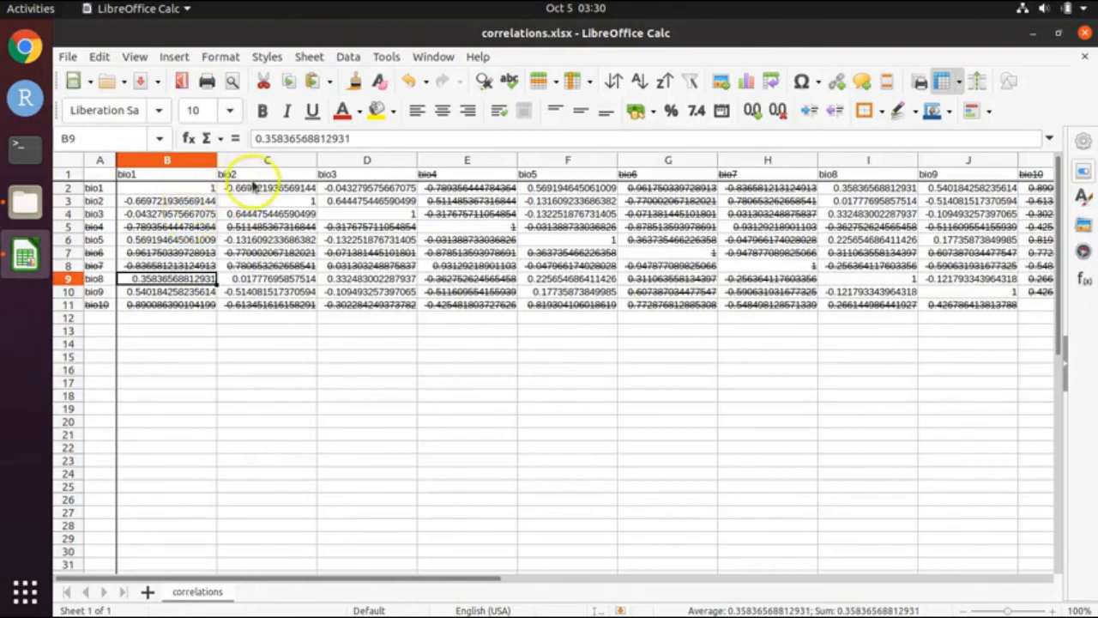
{"action": "left_click", "coordinate": [256, 176]}
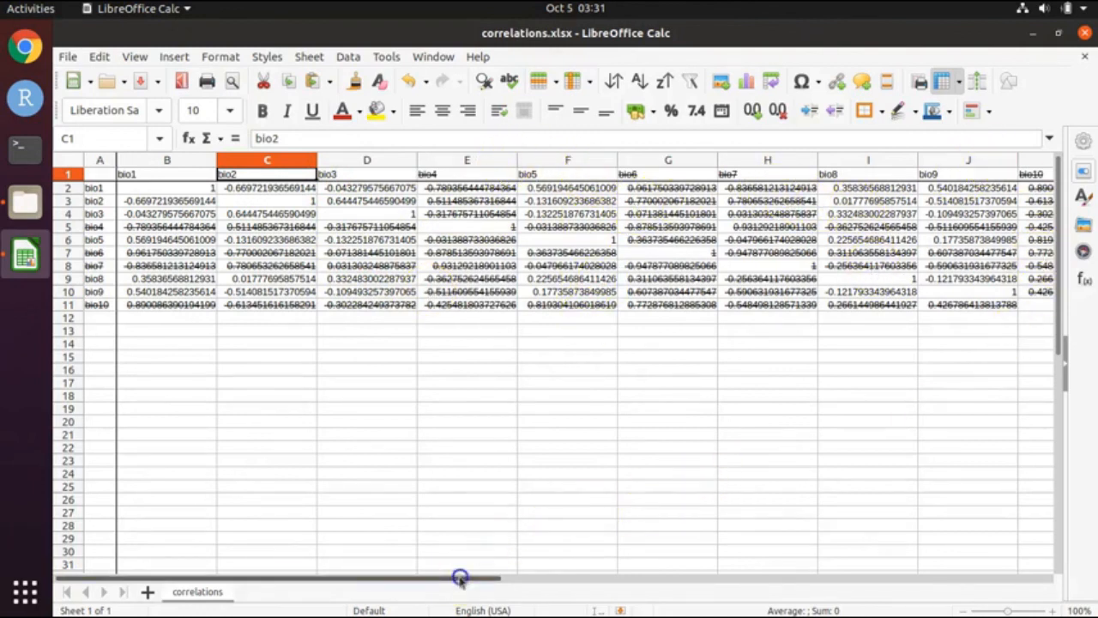
Step: Review the struck-through columns and save Correlations.xlsx
{"action": "left_click_drag", "start_coordinate": [460, 578], "coordinate": [562, 579]}
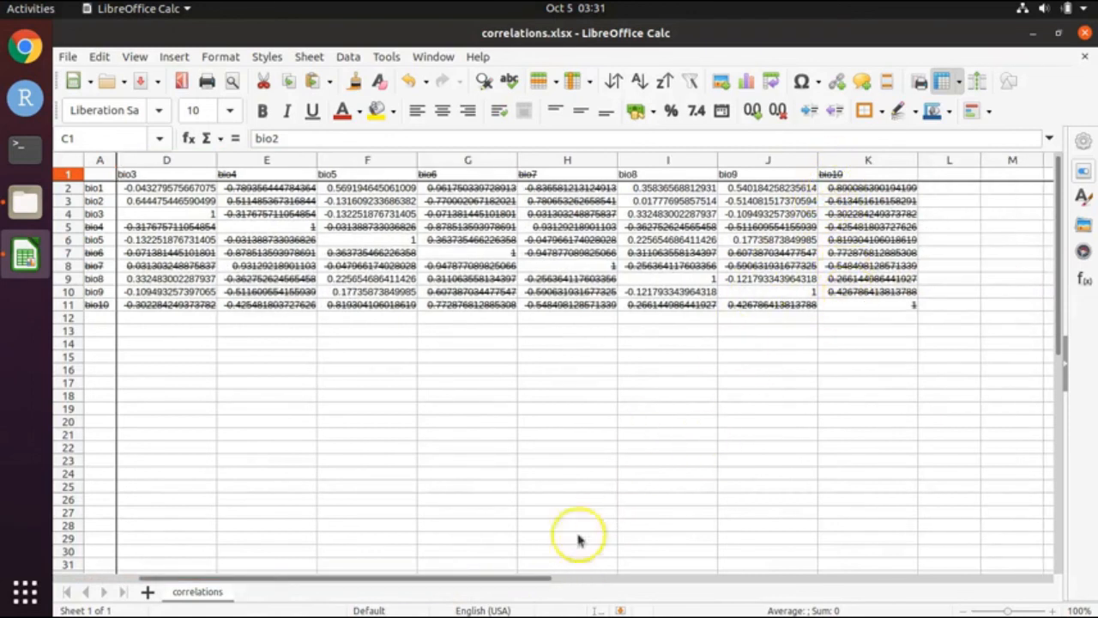
{"action": "left_click_drag", "start_coordinate": [514, 579], "coordinate": [437, 573]}
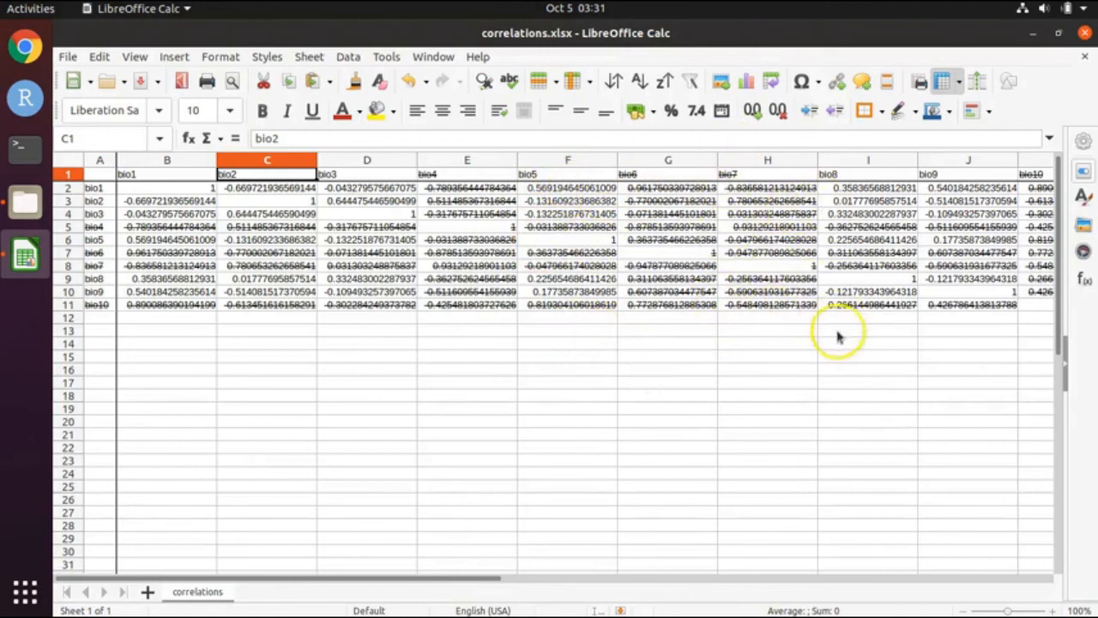
{"action": "left_click", "coordinate": [69, 57]}
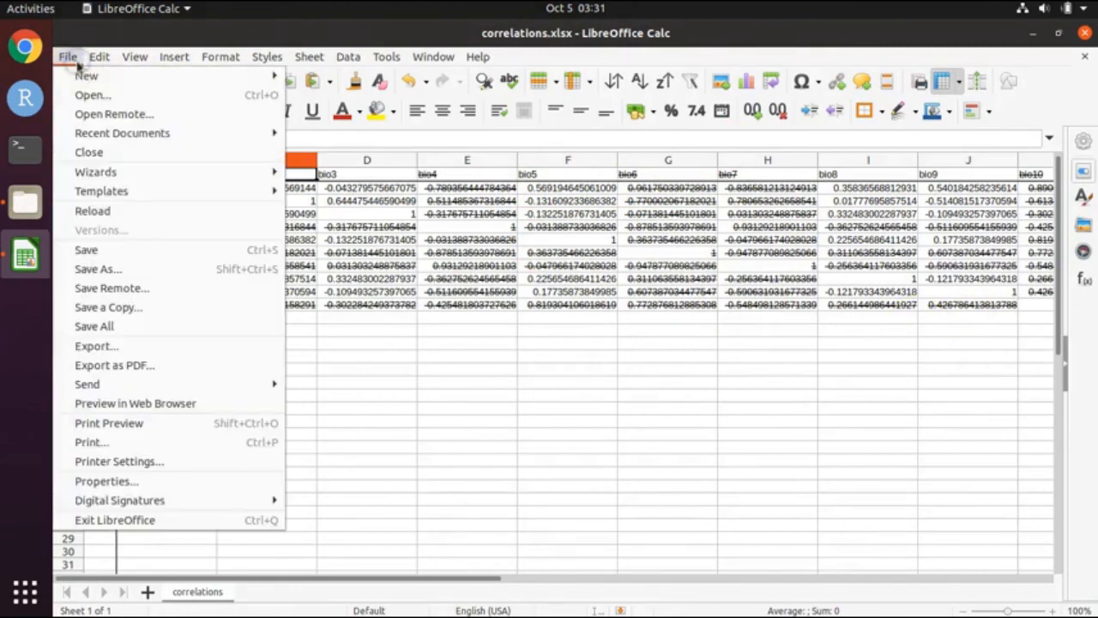
{"action": "left_click", "coordinate": [109, 249]}
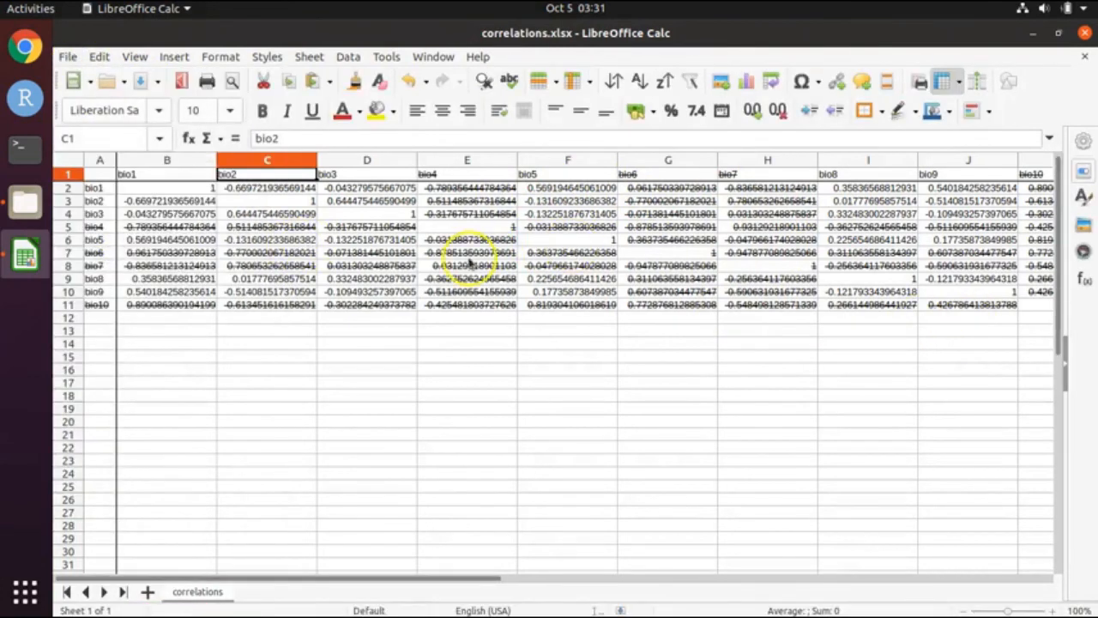
Step: Check the bio1, bio2, bio3 and bio5 header cells and bio5's self-correlation of 1
{"action": "left_click", "coordinate": [159, 174]}
{"action": "left_click", "coordinate": [237, 174]}
{"action": "left_click", "coordinate": [331, 174]}
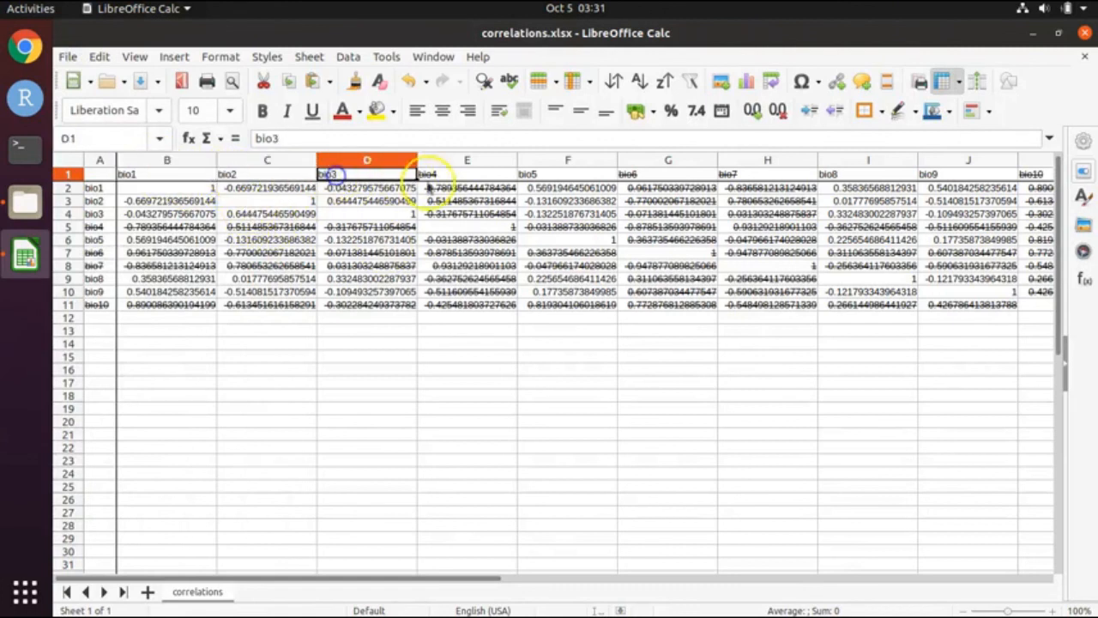
{"action": "left_click", "coordinate": [532, 176]}
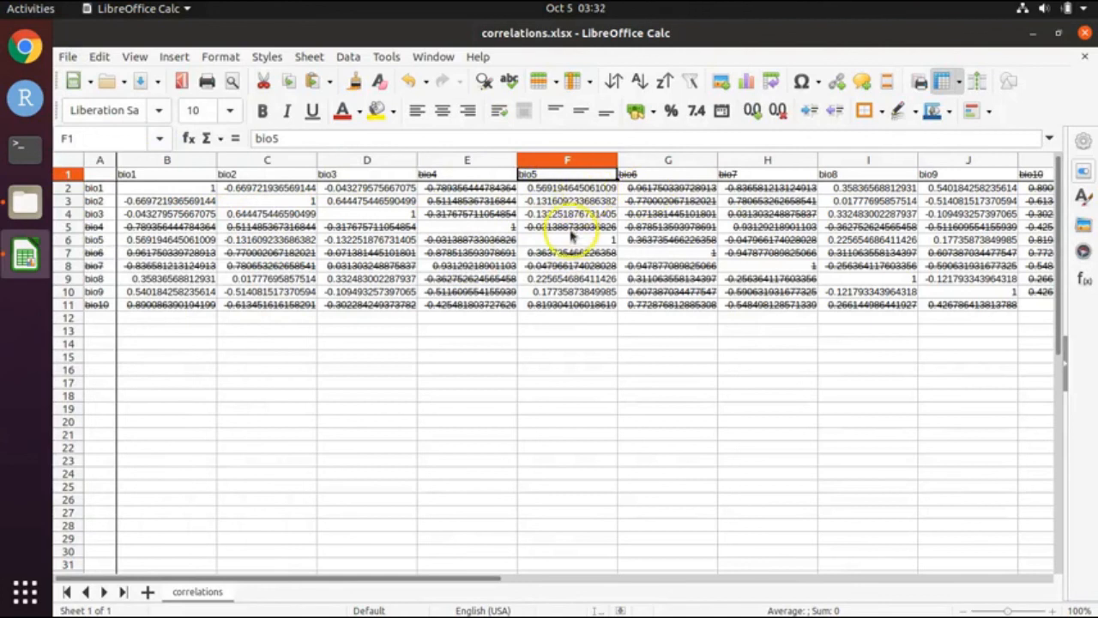
{"action": "left_click", "coordinate": [572, 239]}
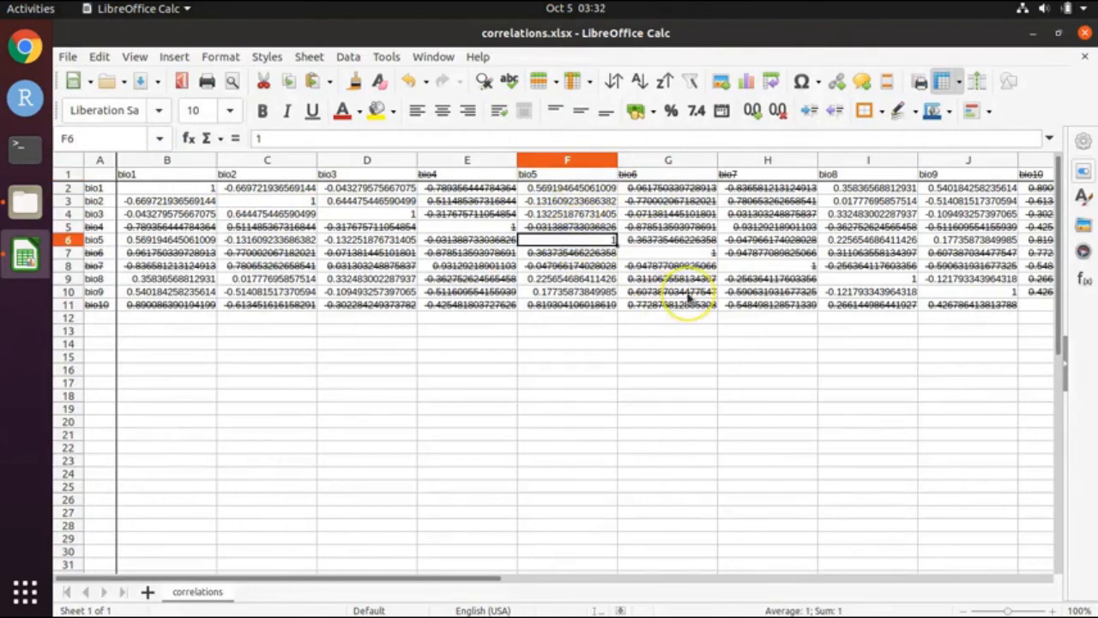